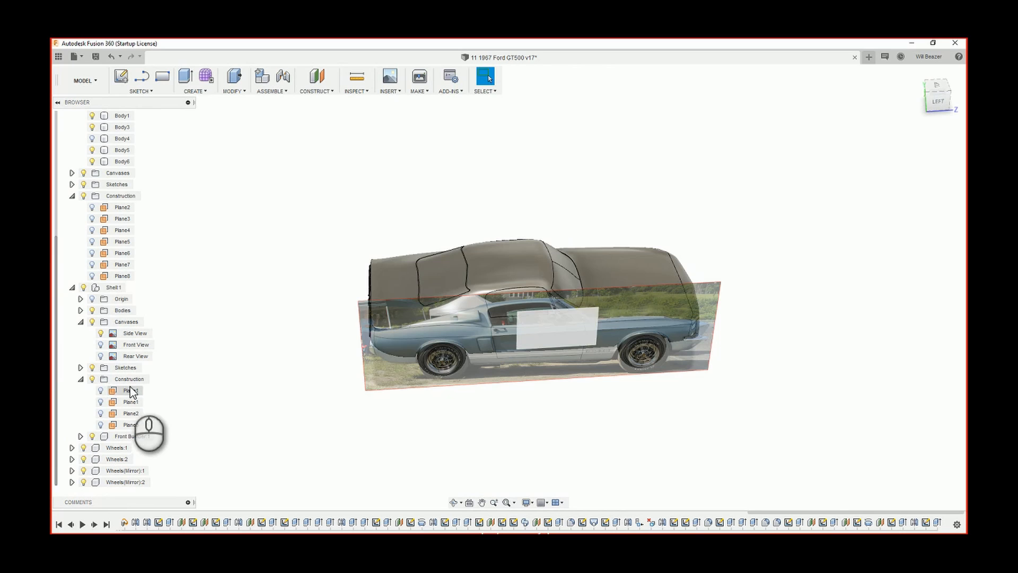
- Show the first Plane1 in the Shell:1 component's construction planes and start a new sketch on it
left_click(131, 390)
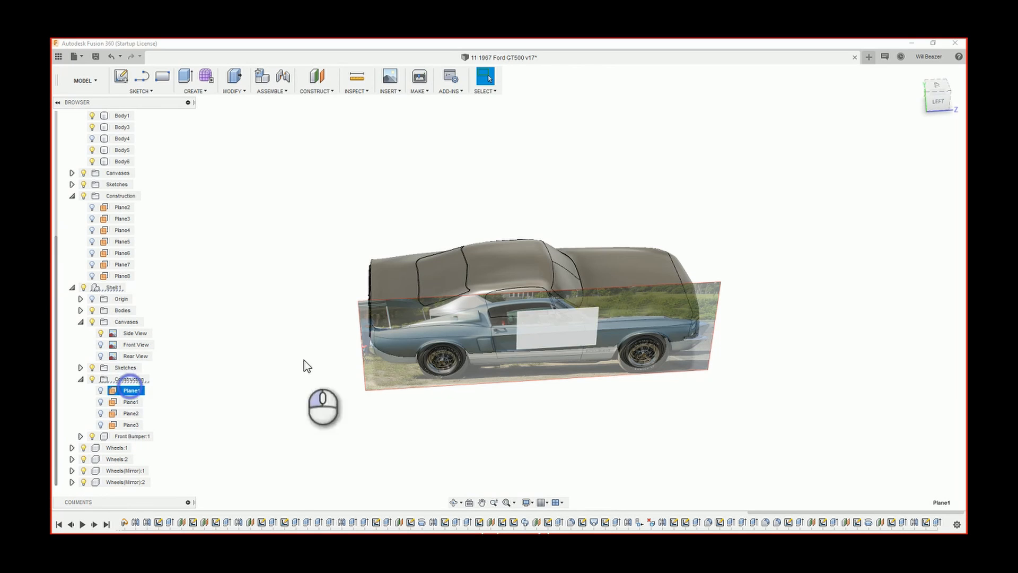
left_click(100, 390)
left_click(121, 76)
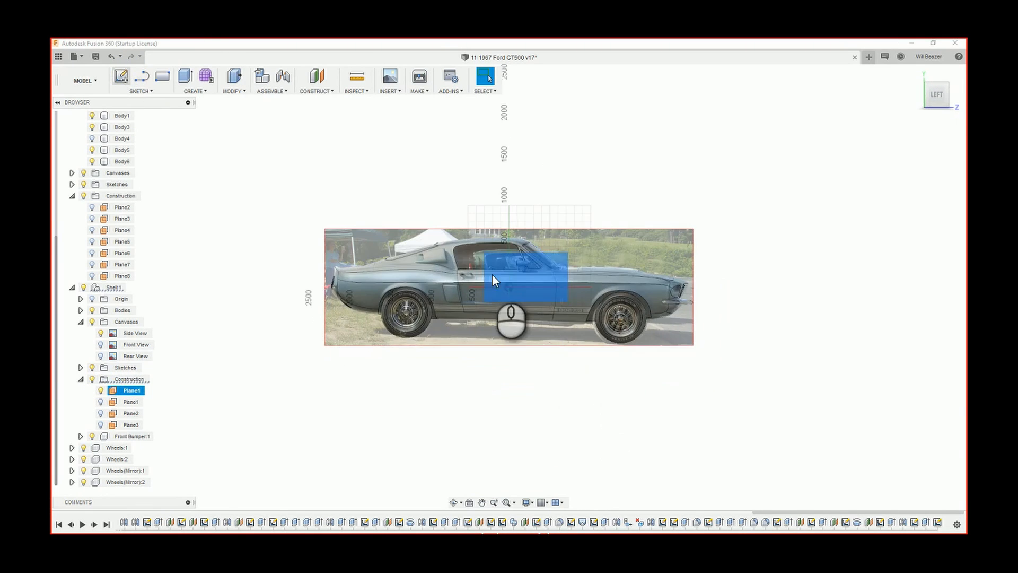
- Trace the upper edge of the rear quarter scoop on the side-view canvas with a four-point fit point spline
scroll(489, 271, "up", 5)
scroll(384, 208, "up", 4)
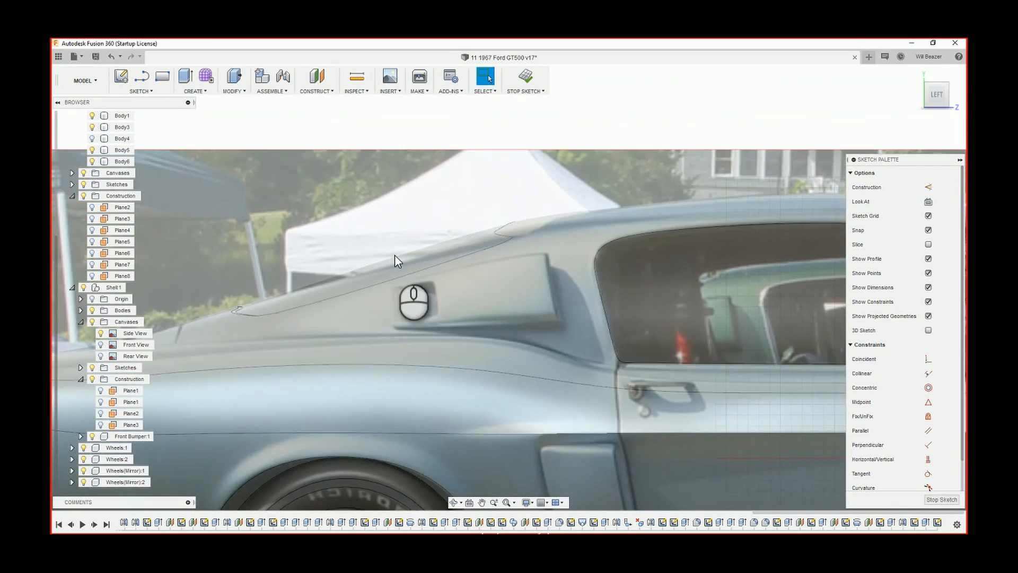
scroll(395, 255, "up", 1)
middle_click_drag(395, 254, 435, 329)
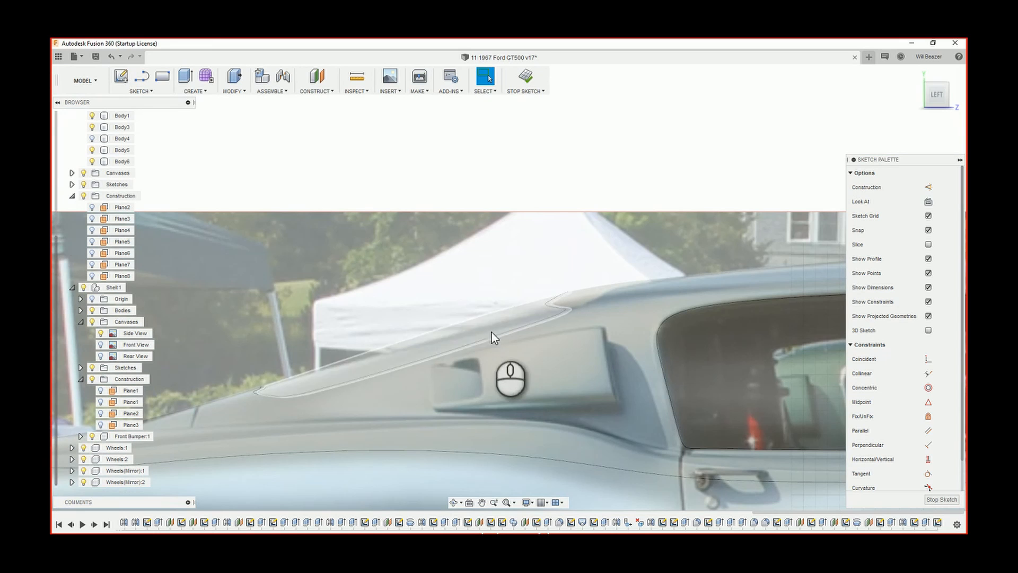
left_click(152, 92)
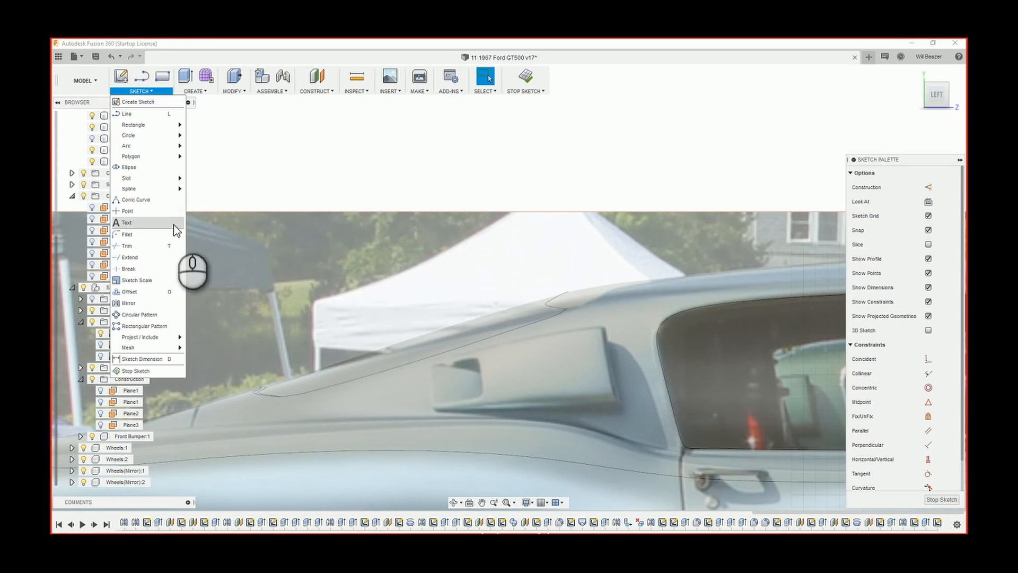
mouse_move(168, 188)
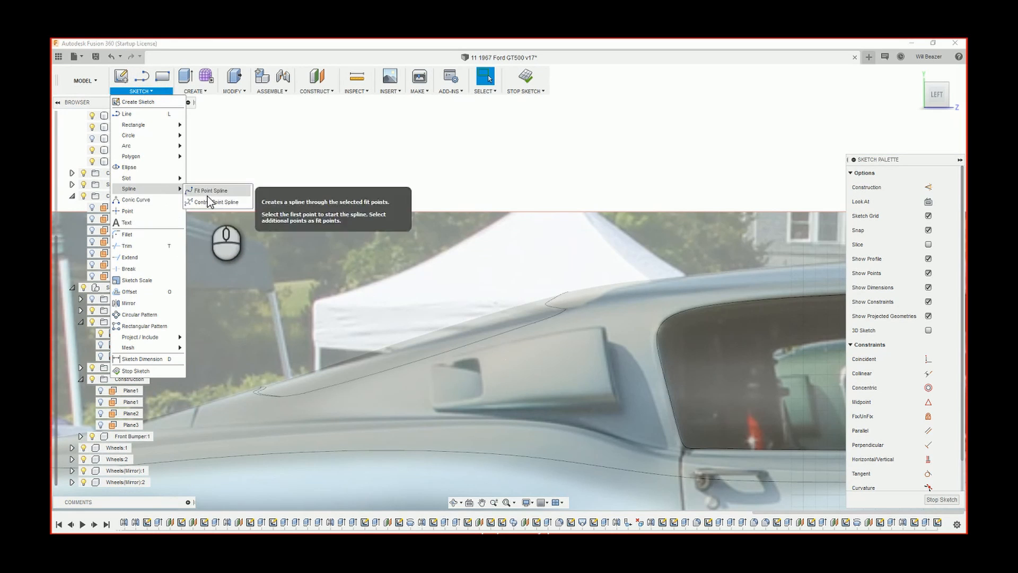
left_click(208, 196)
scroll(356, 293, "up", 3)
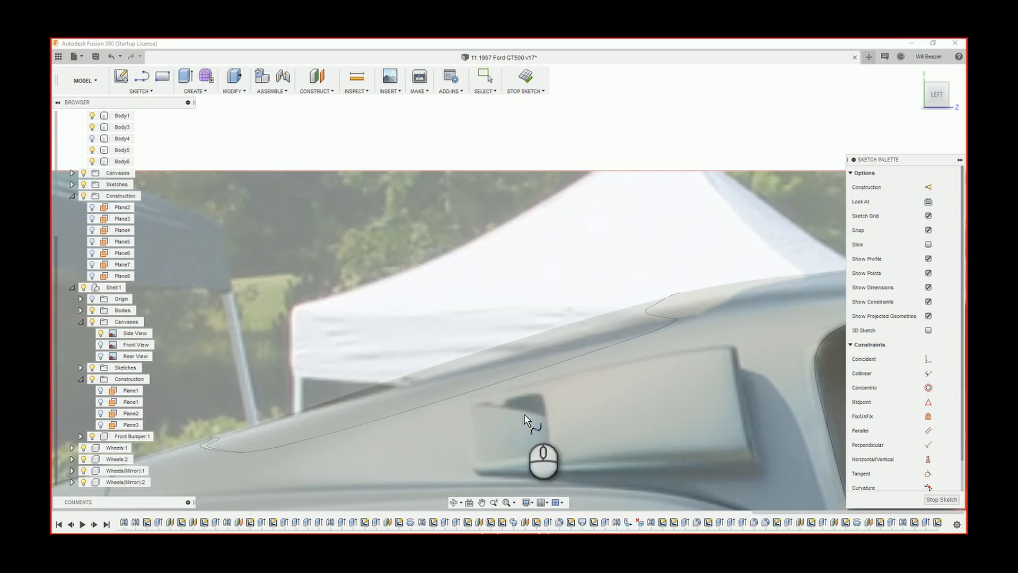
left_click(479, 396)
scroll(583, 371, "up", 3)
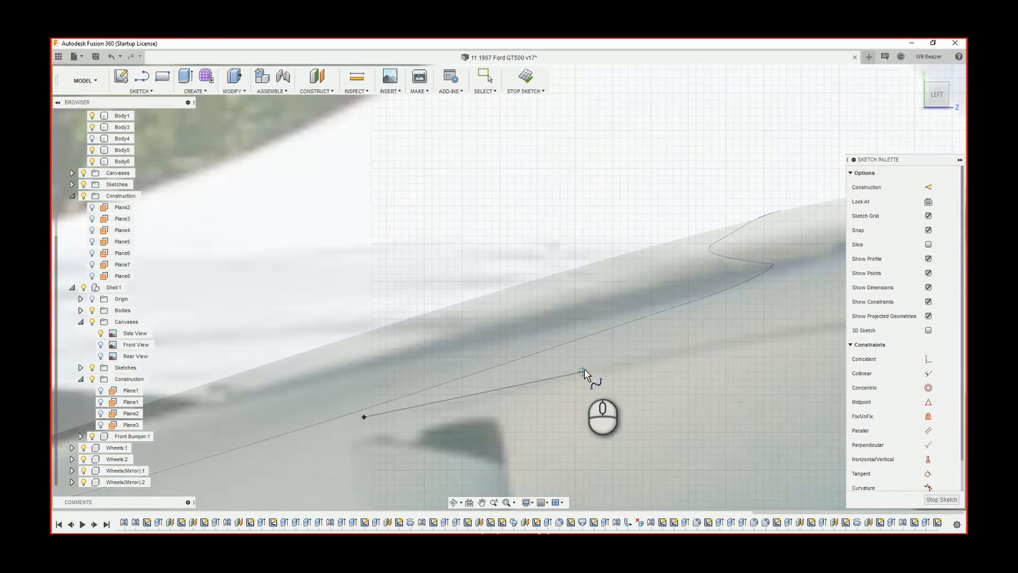
left_click(597, 363)
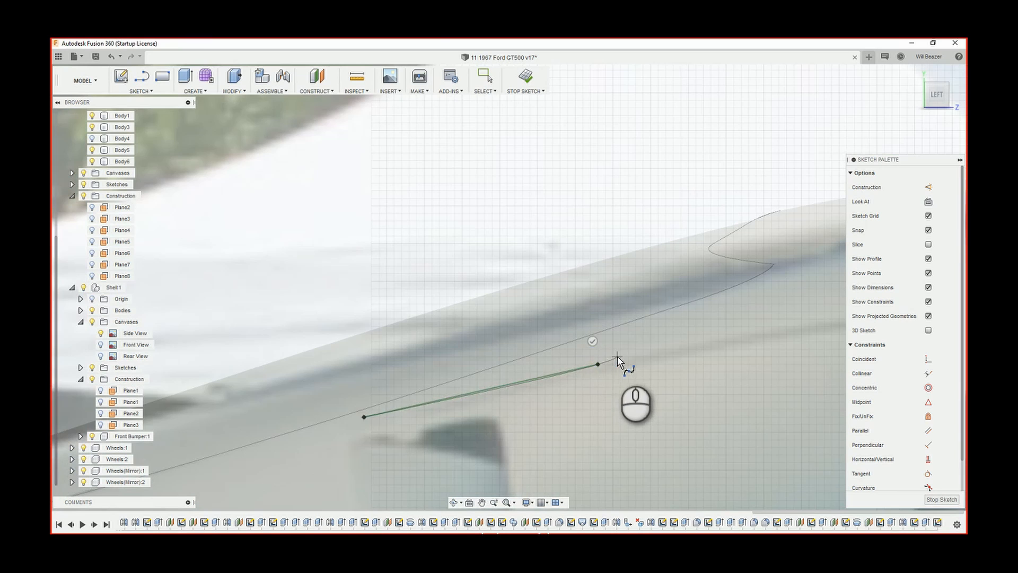
scroll(617, 359, "down", 3)
scroll(617, 359, "down", 2)
scroll(744, 328, "up", 5)
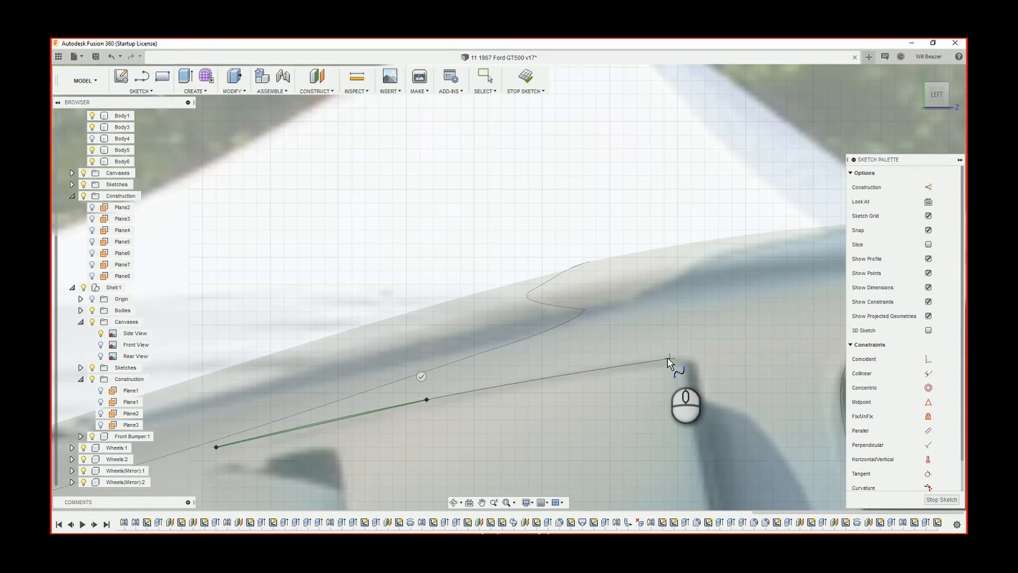
left_click(643, 357)
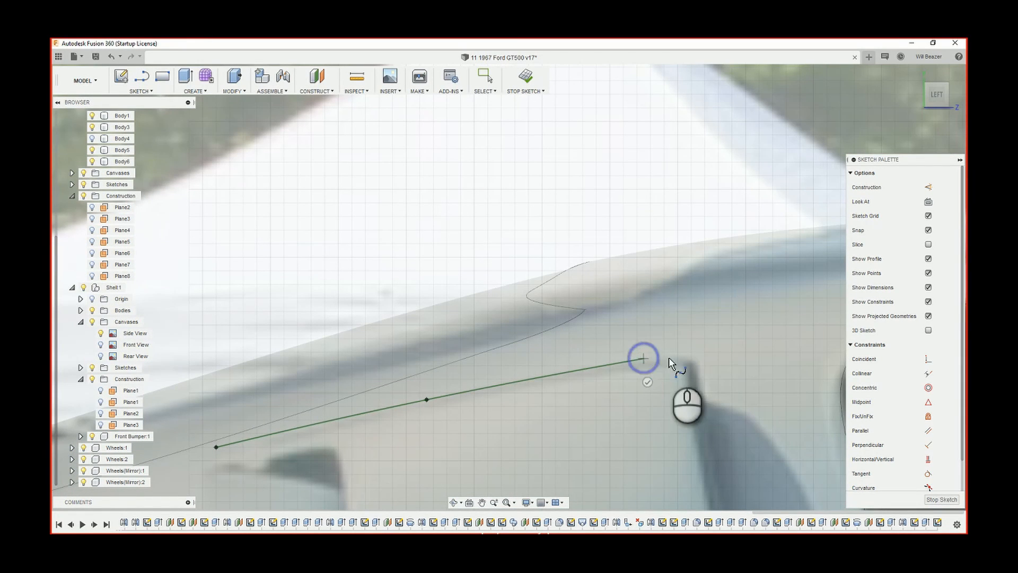
left_click(682, 355)
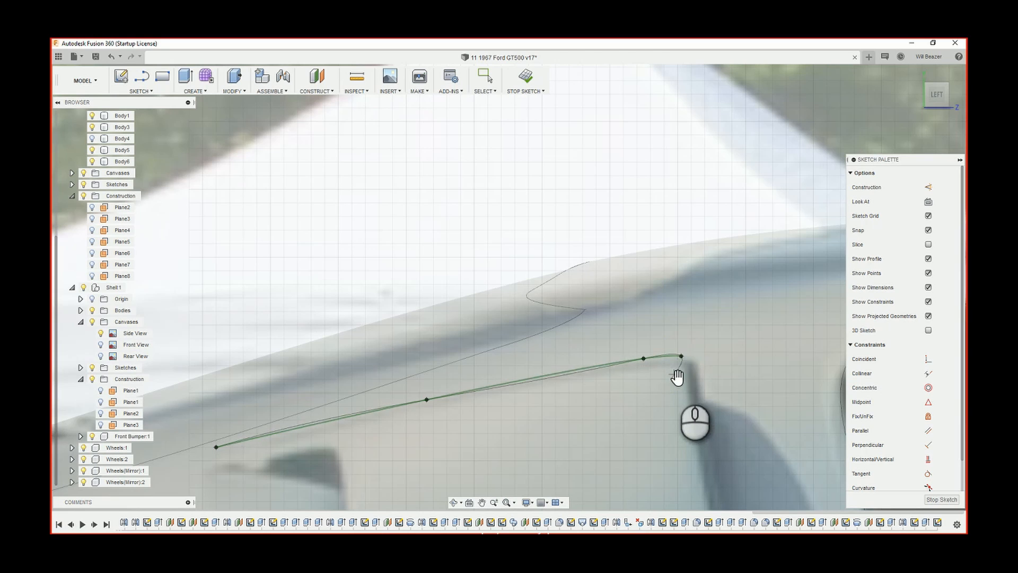
left_click(676, 375)
scroll(619, 420, "down", 2)
scroll(615, 420, "down", 2)
middle_click_drag(592, 480, 597, 410)
scroll(488, 425, "up", 2)
left_click(427, 425)
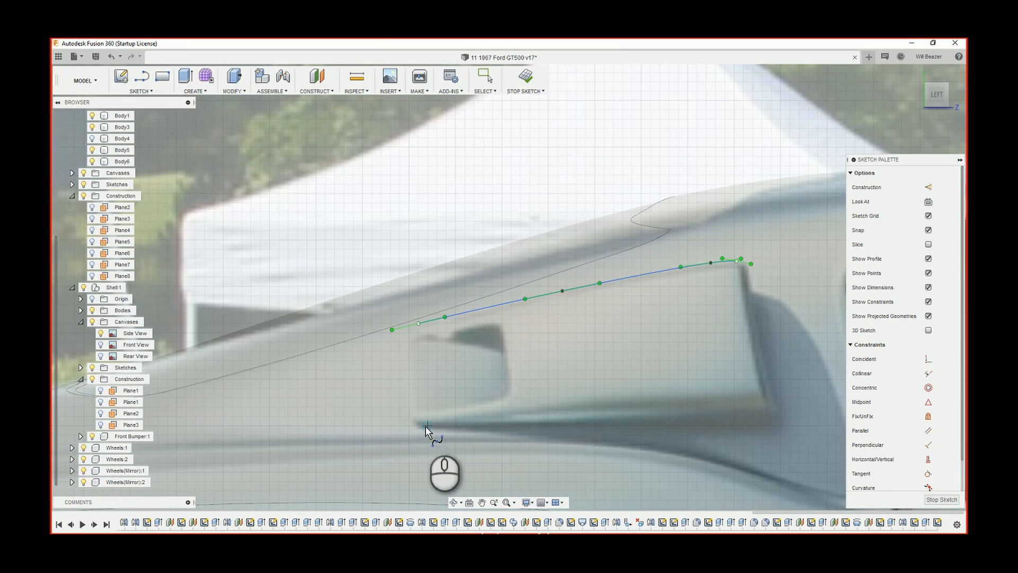
left_click(571, 426)
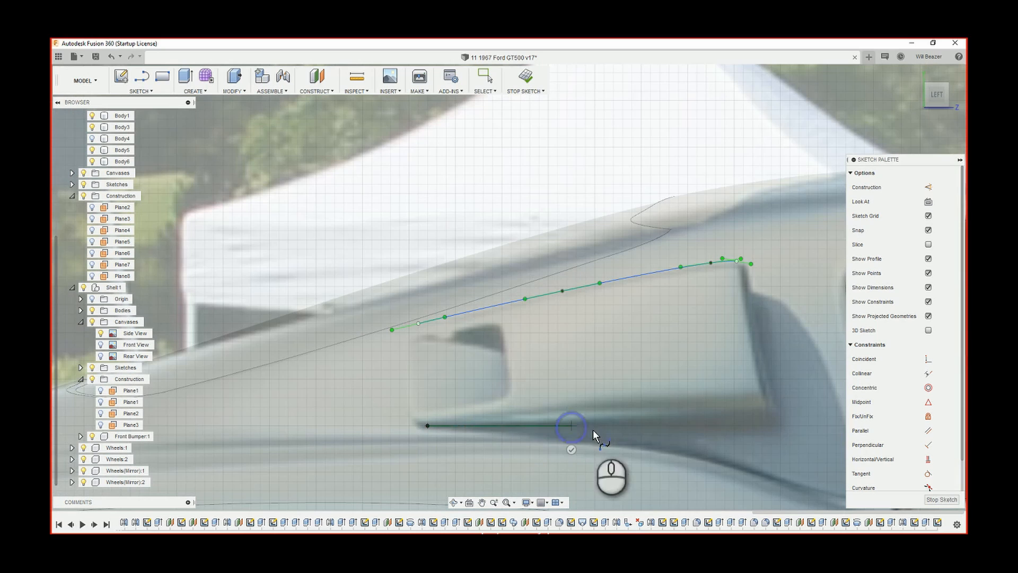
left_click(753, 426)
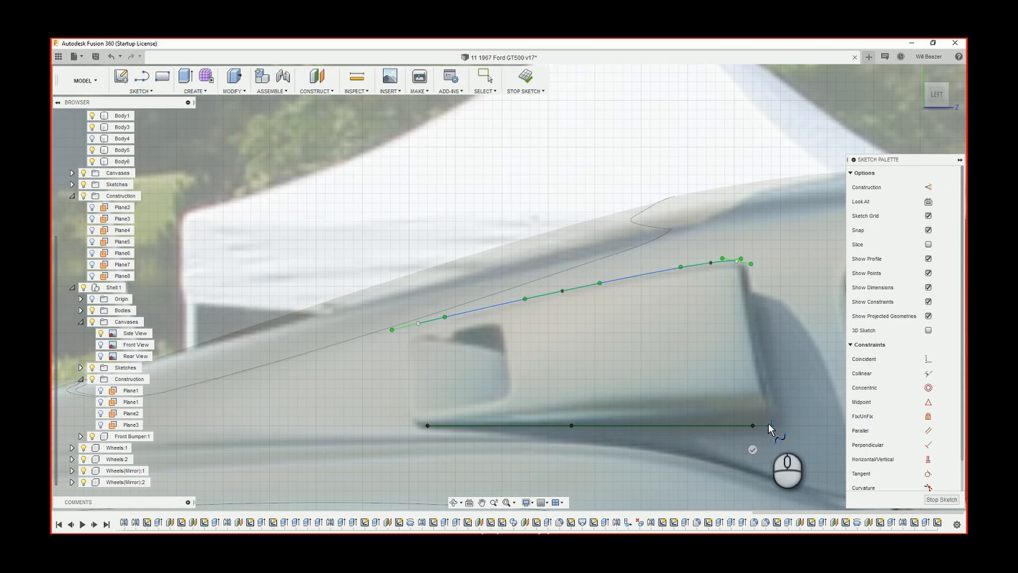
left_click(762, 425)
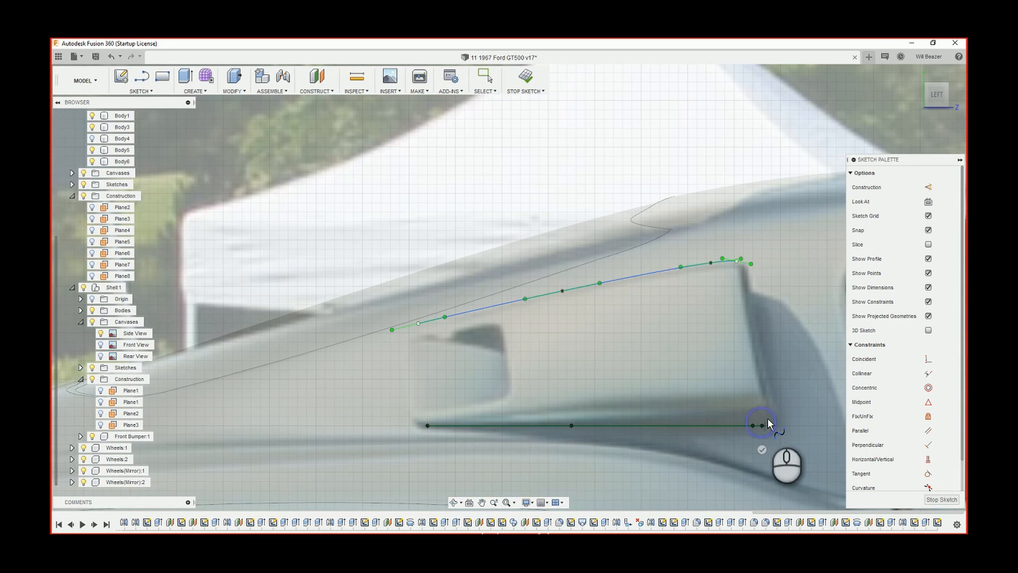
key("Escape")
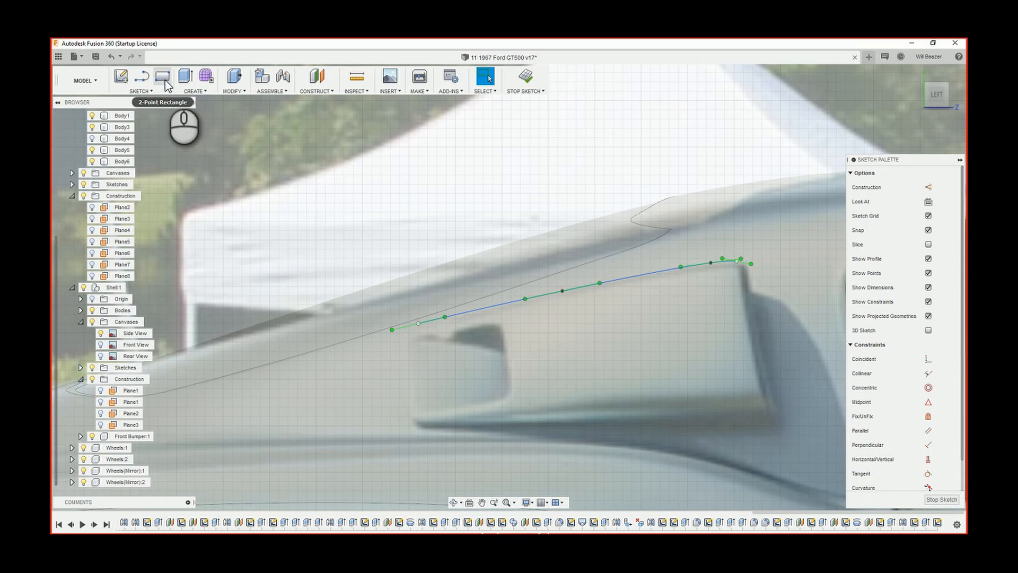
- Trace the lower edge of the quarter scoop with a three-point fit point spline from its rear tip to the lower front corner
left_click(148, 91)
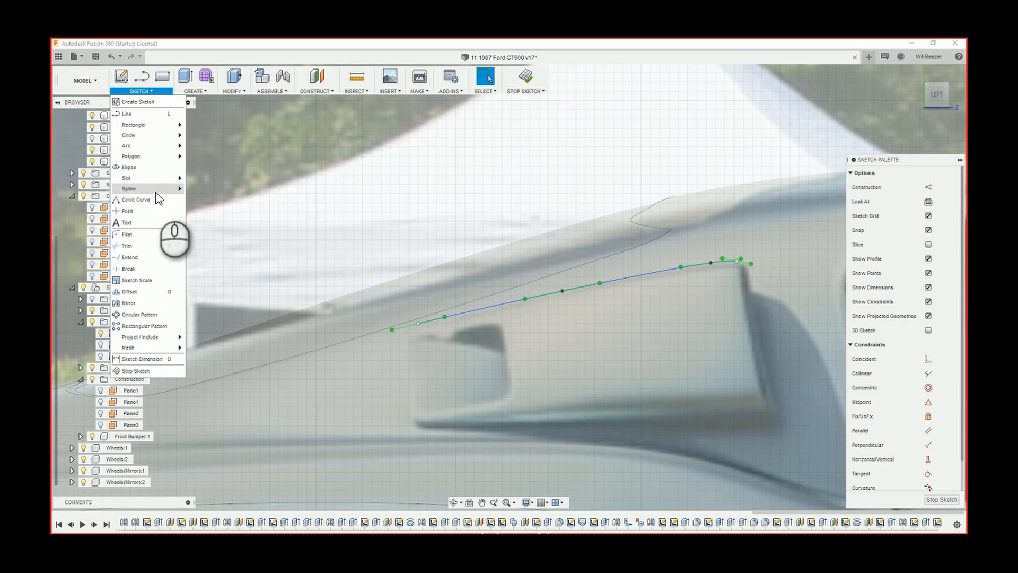
mouse_move(156, 190)
left_click(214, 190)
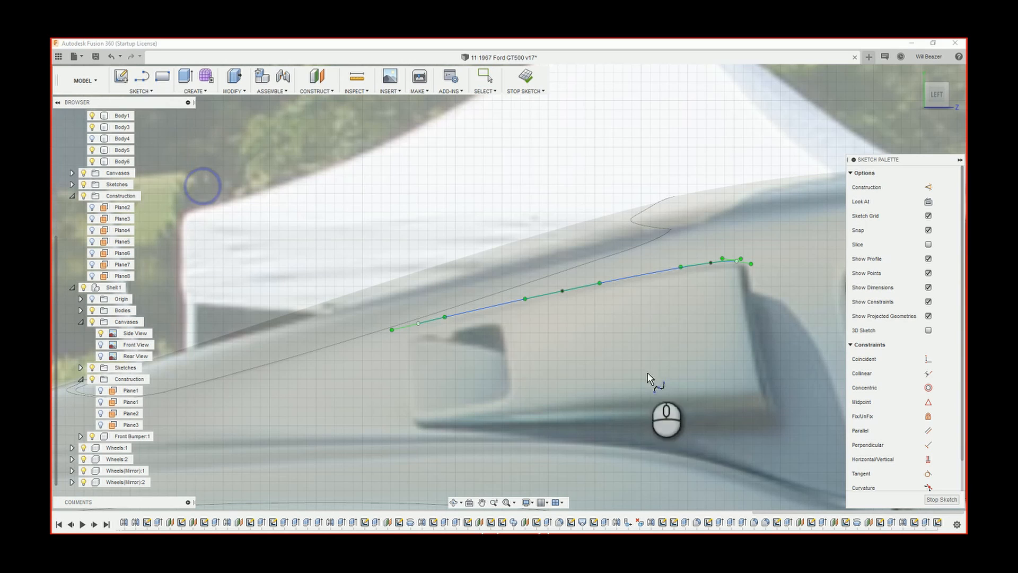
left_click(419, 425)
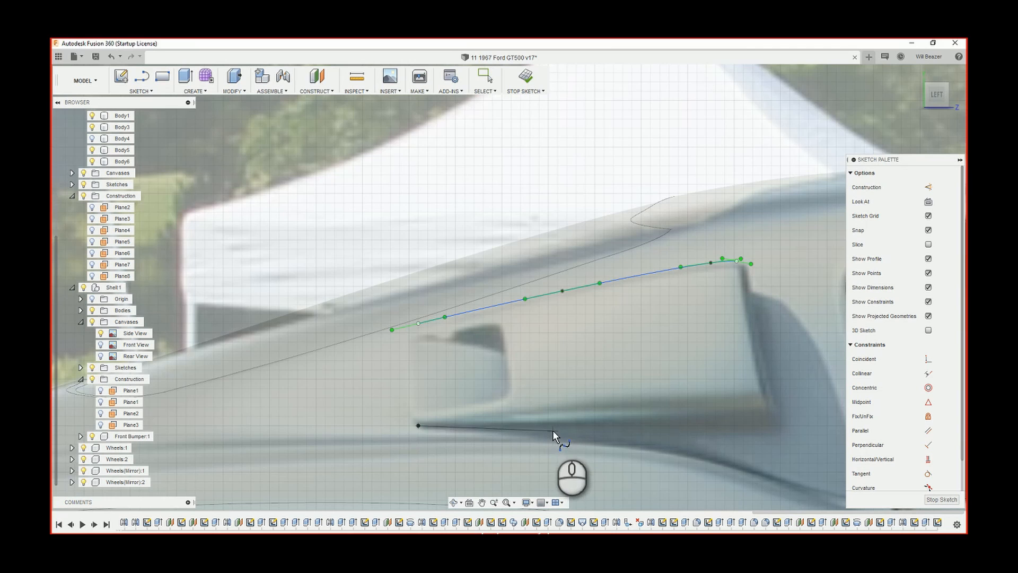
scroll(567, 429, "up", 4)
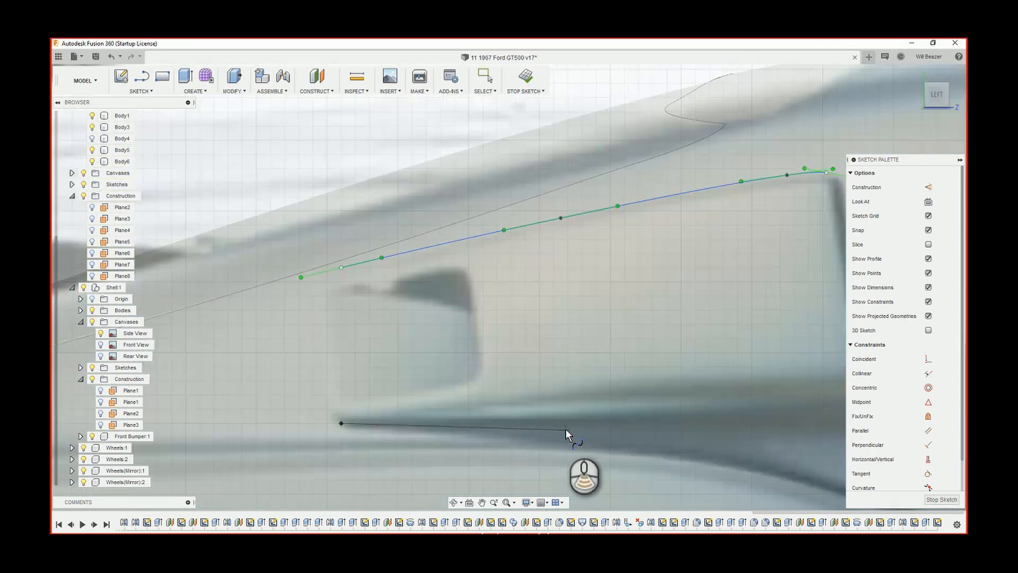
scroll(568, 426, "down", 3)
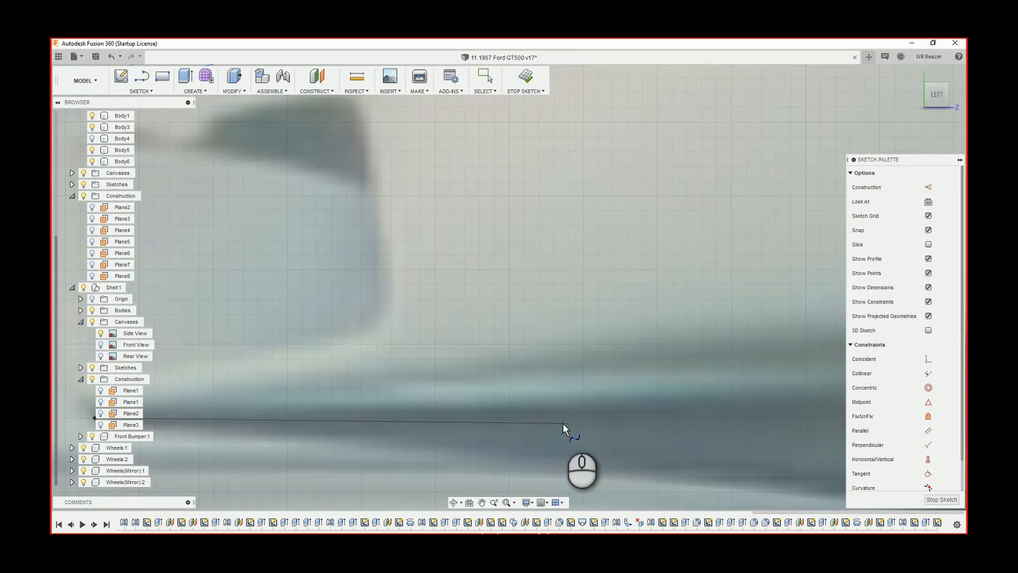
left_click(564, 425)
scroll(588, 424, "up", 3)
scroll(587, 424, "up", 1)
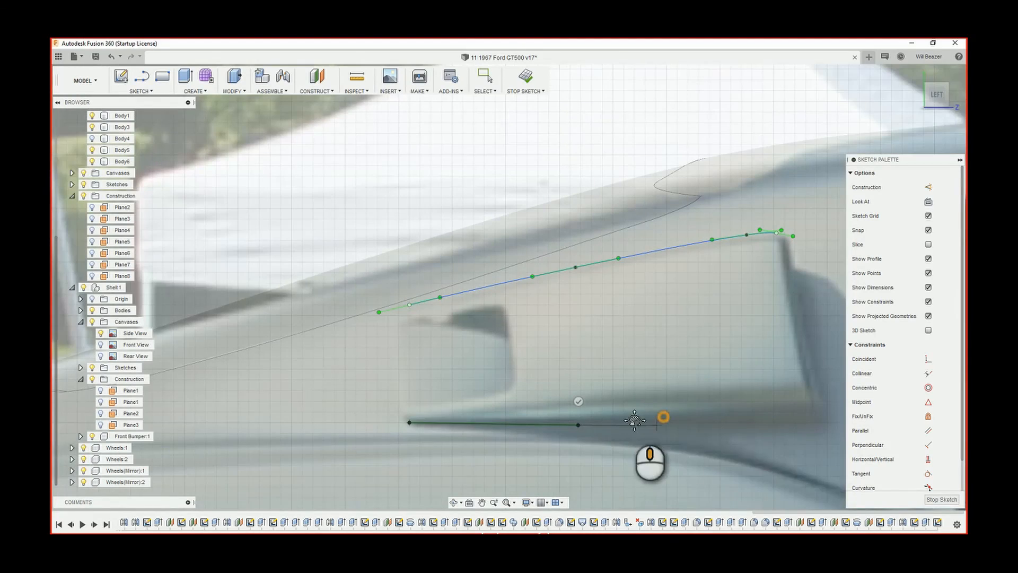
mouse_move(587, 428)
middle_mouse_down()
mouse_move(424, 424)
mouse_move(348, 436)
middle_mouse_up()
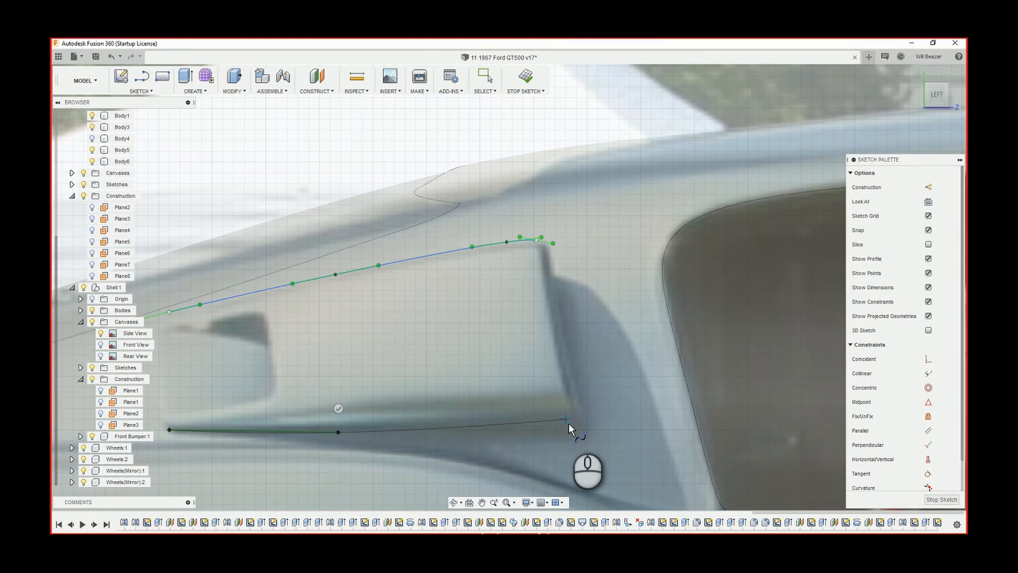
left_click(568, 424)
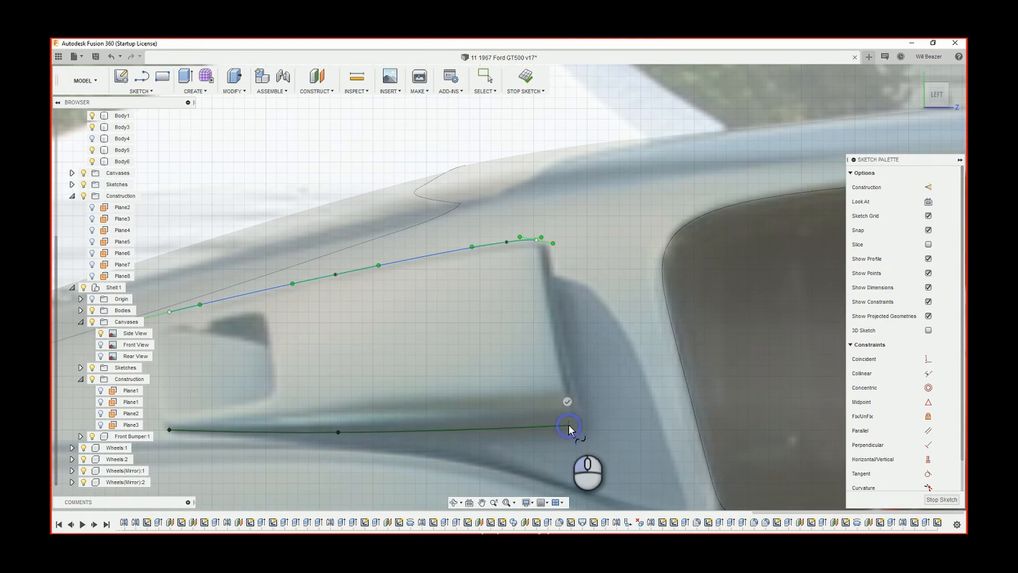
left_click(567, 403)
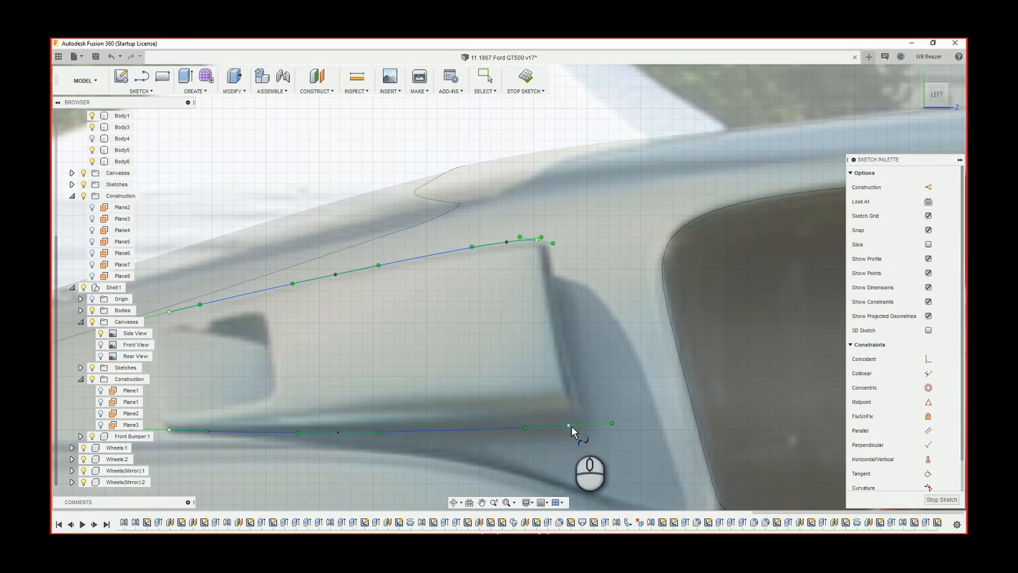
- Draw small arcs from the front ends of the lower and upper splines around the scoop's front corners
key("l")
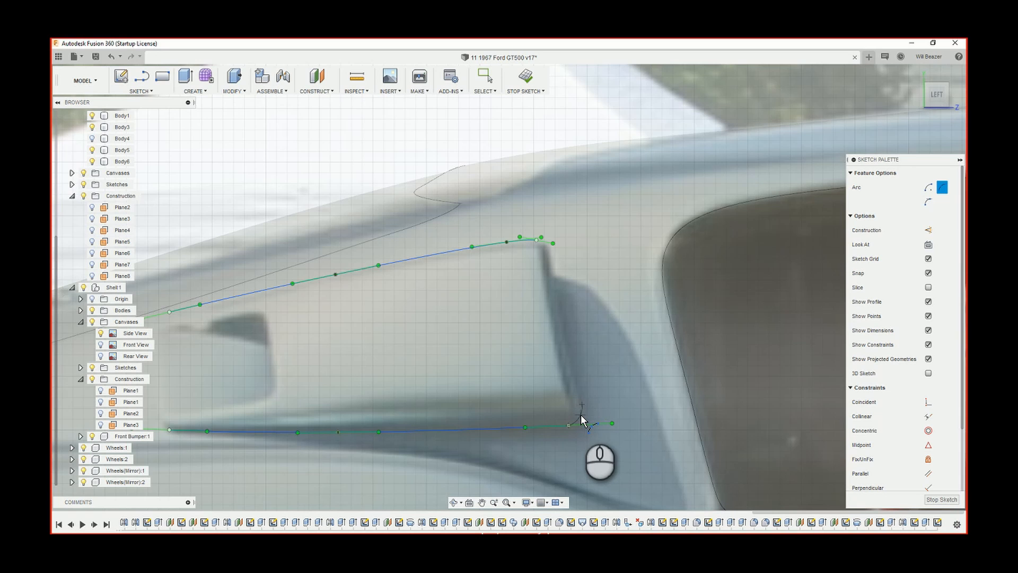
left_click(581, 415)
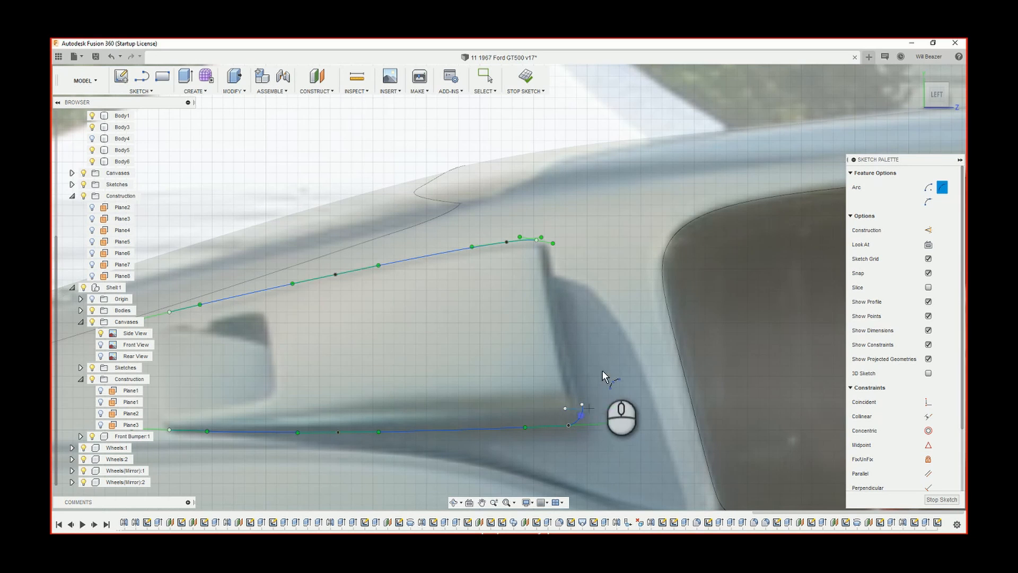
scroll(542, 248, "up", 3)
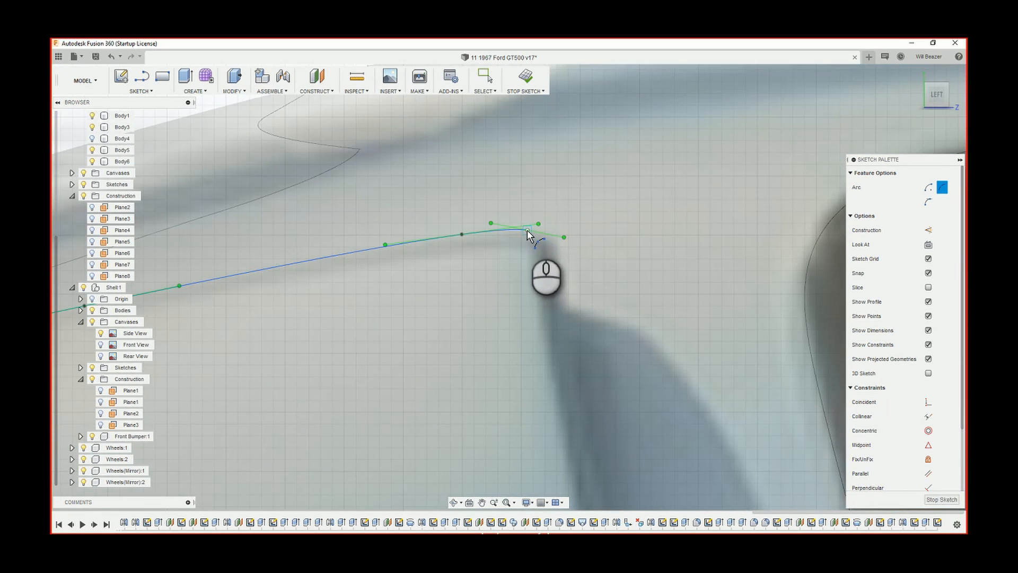
left_click_drag(527, 230, 549, 252)
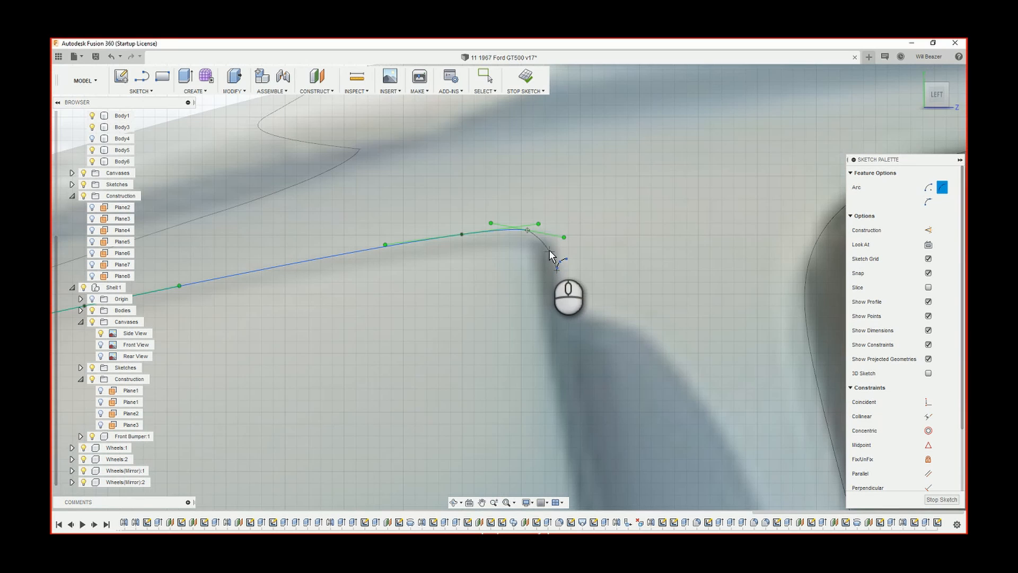
left_click(551, 247)
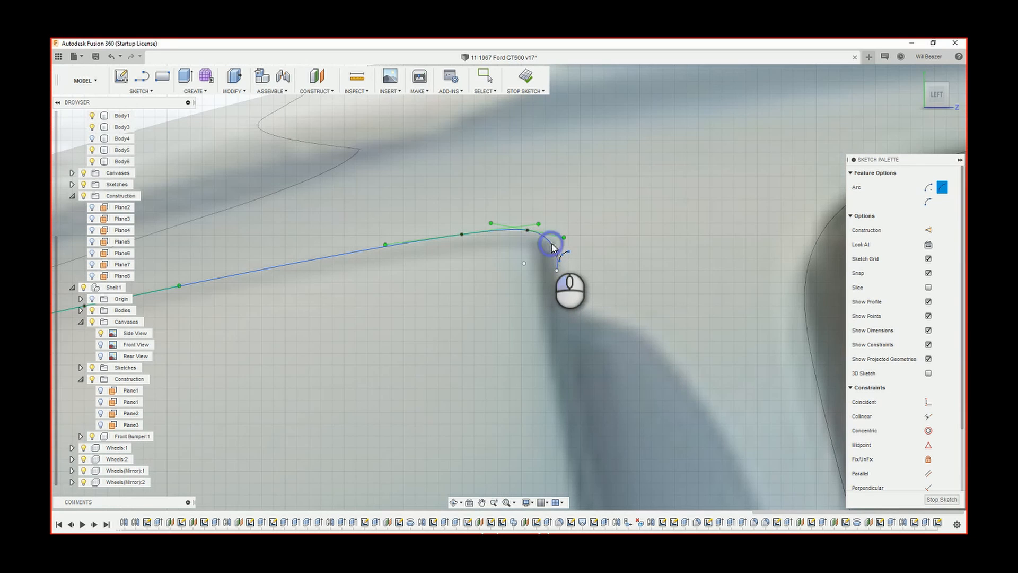
- Draw a small arc from the rear end of the upper spline, curving down around the scoop's upper rear corner
scroll(558, 279, "down", 5)
scroll(355, 320, "up", 2)
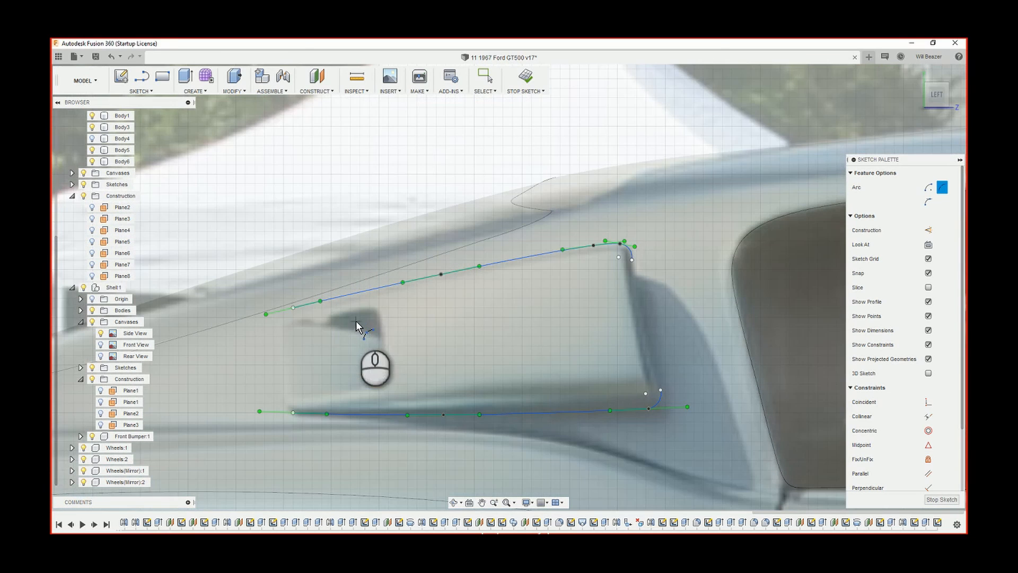
left_click(292, 307)
scroll(282, 332, "up", 3)
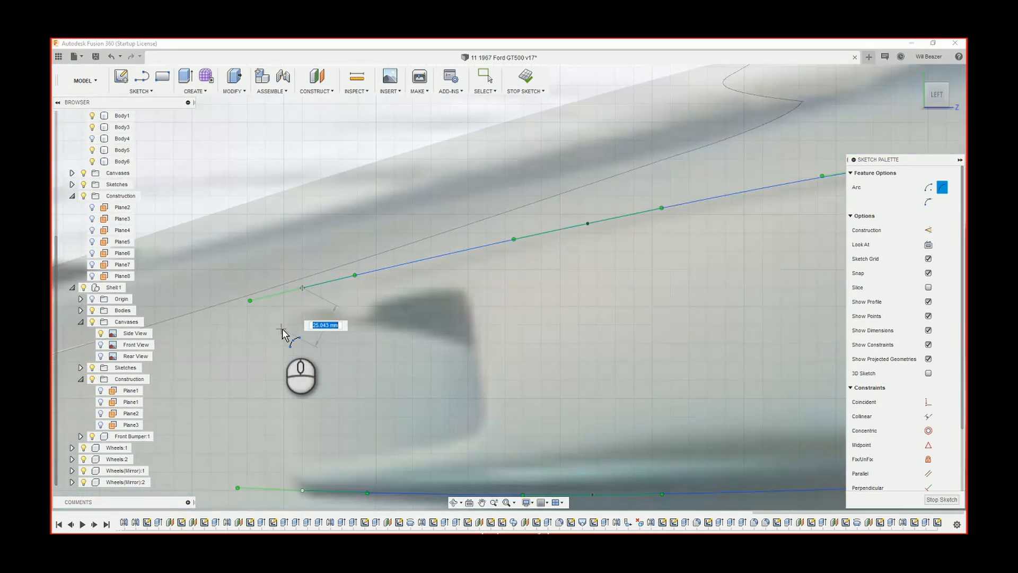
scroll(282, 333, "up", 1)
left_click(272, 320)
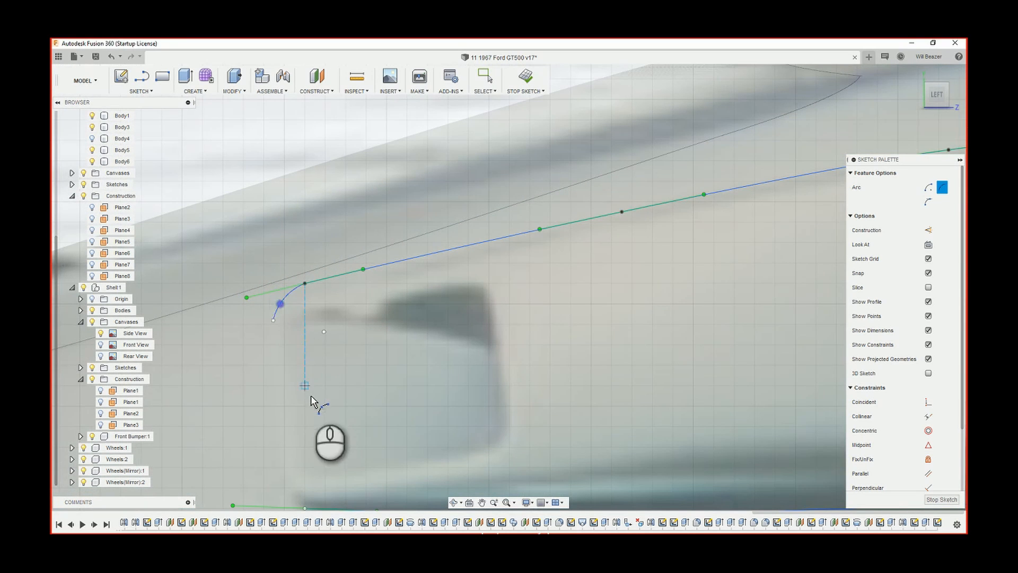
scroll(312, 401, "down", 3)
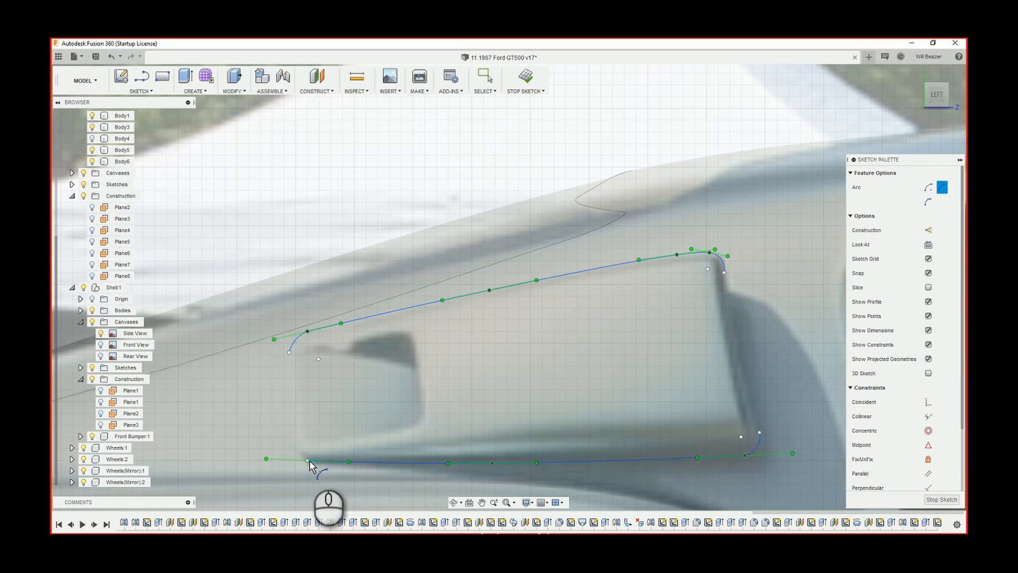
- Draw a small arc from the rear end of the lower spline, curving up around the scoop's lower rear corner
left_click(305, 461)
scroll(295, 444, "up", 2)
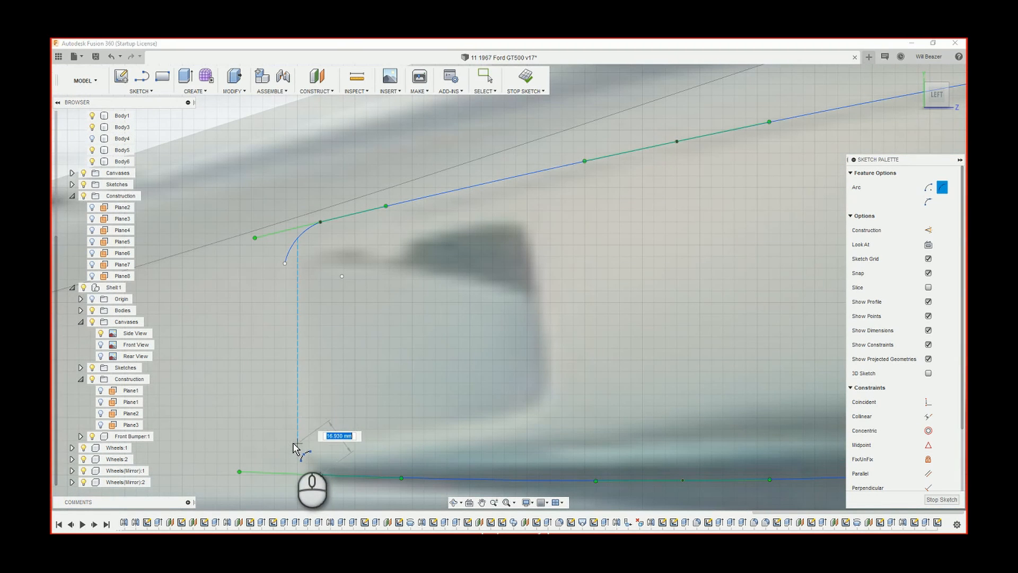
left_click(291, 442)
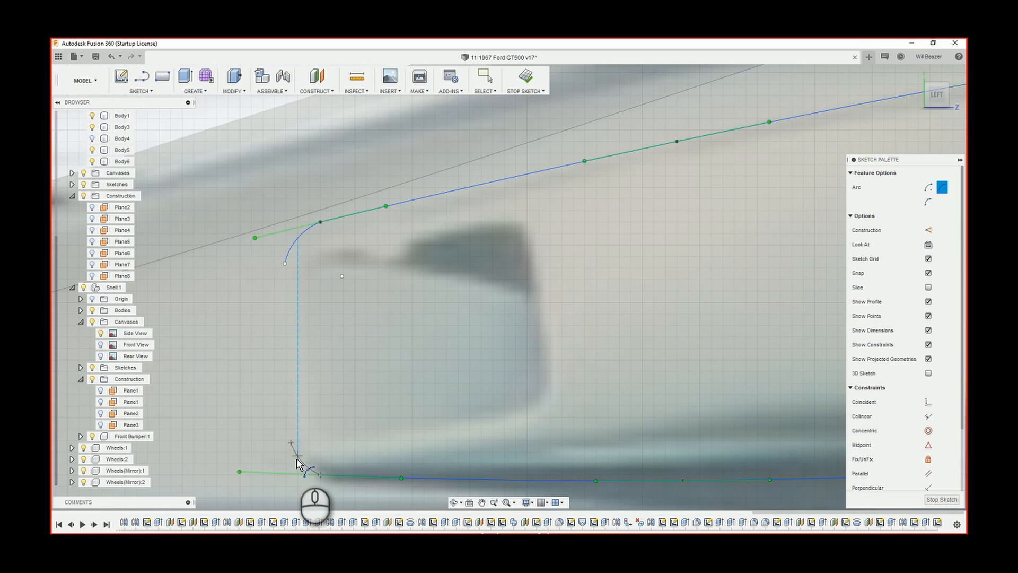
left_click(296, 459)
scroll(365, 434, "down", 2)
scroll(365, 436, "down", 3)
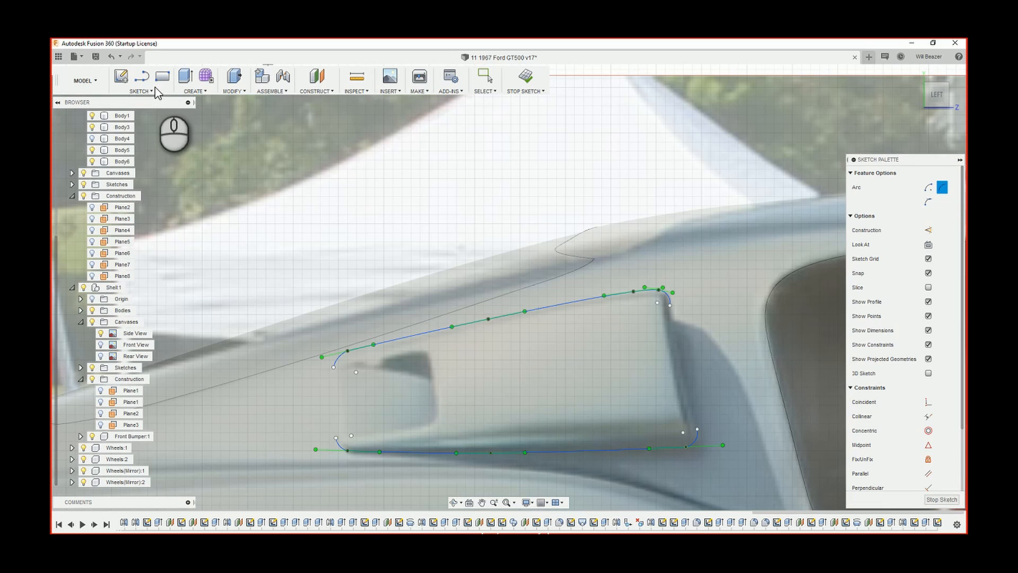
- Close the scoop outline with shallow three-point arcs joining the corner arcs along its front edge and its rear edge
left_click(670, 306)
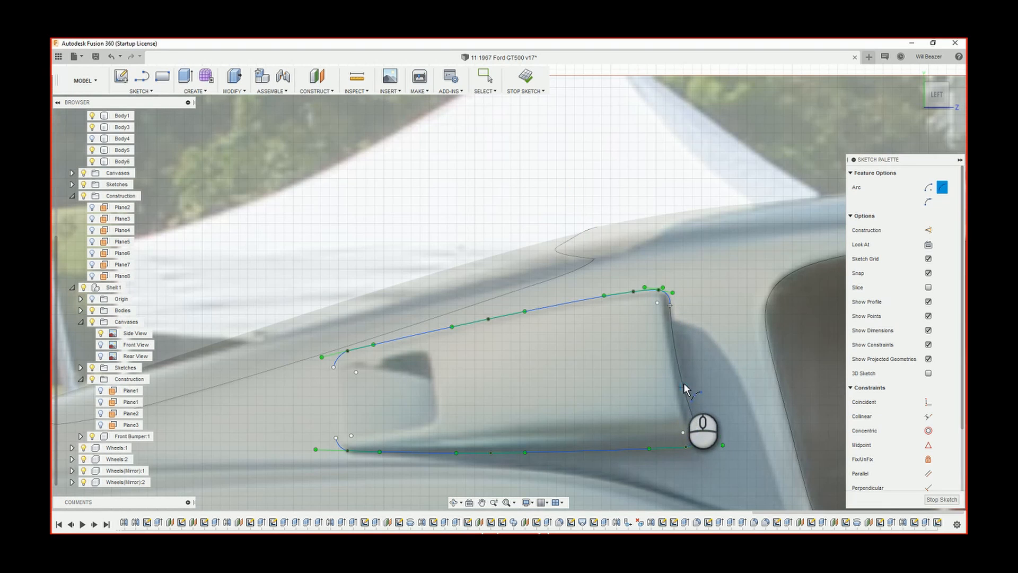
scroll(683, 373, "up", 3)
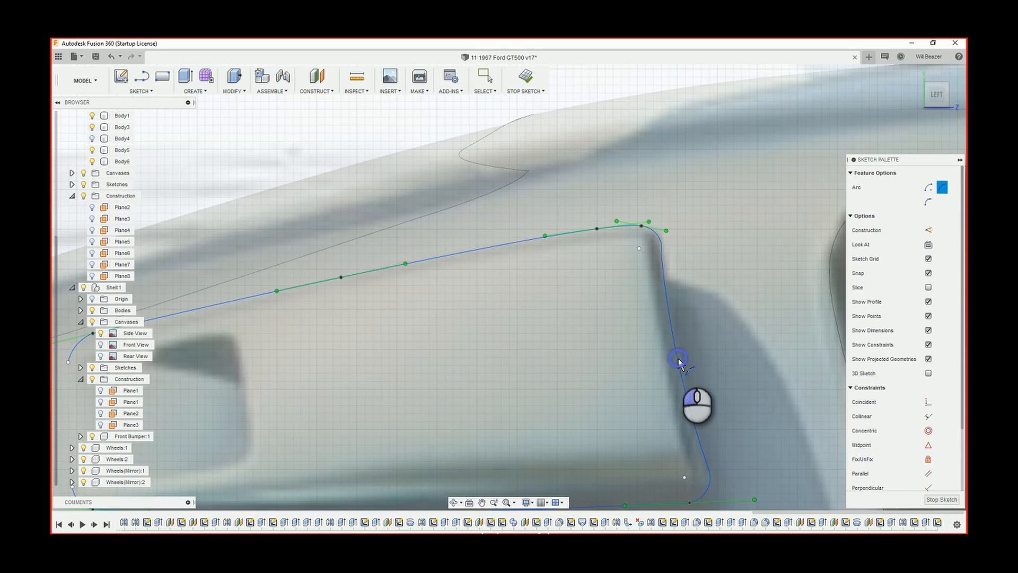
scroll(585, 356, "down", 3)
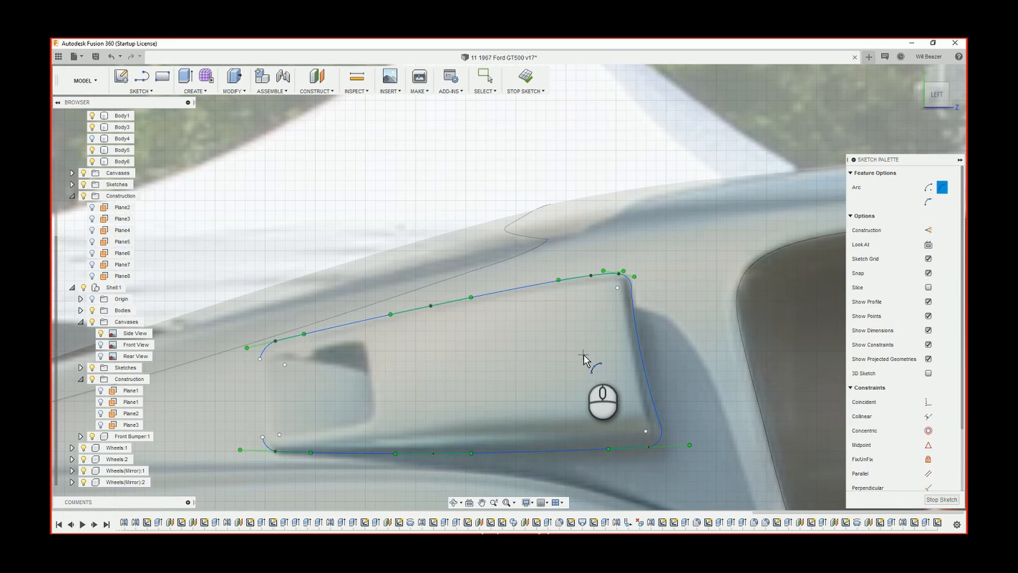
left_click(263, 435)
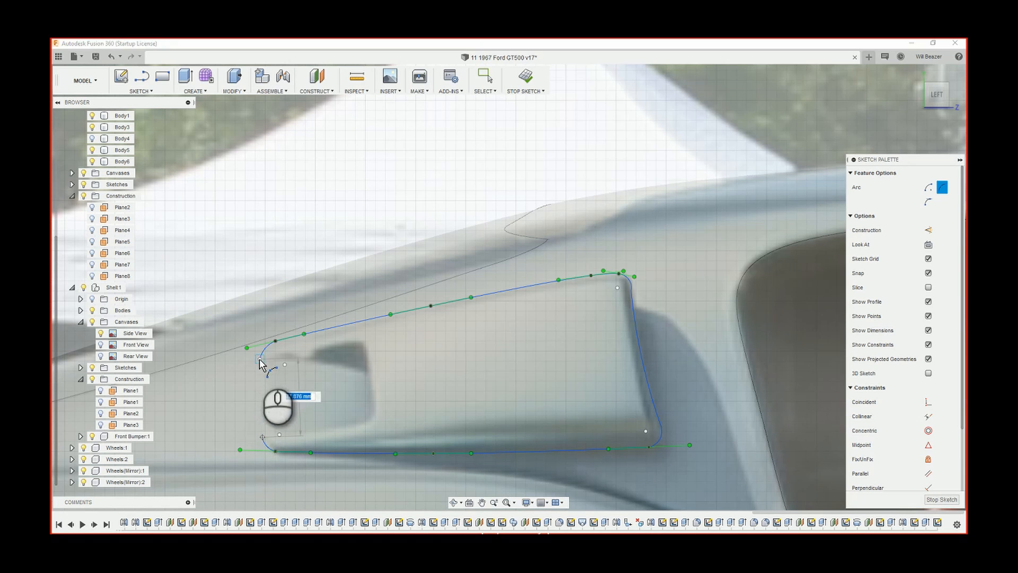
left_click(259, 359)
scroll(254, 382, "up", 4)
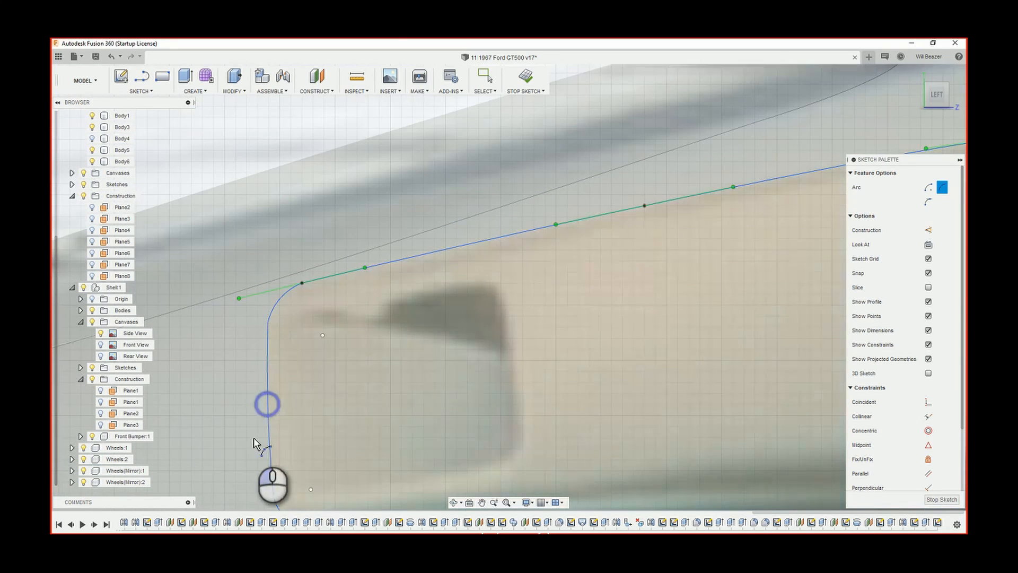
scroll(255, 443, "down", 5)
scroll(254, 444, "down", 2)
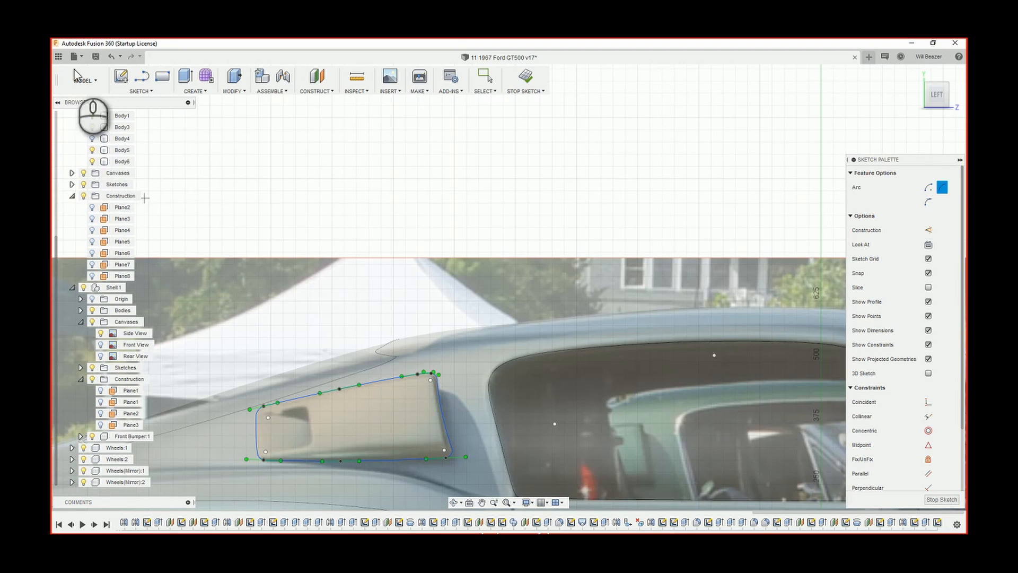
- Set up an extrusion of the closed scoop profile, starting from the main body shell's outer face
left_click(194, 91)
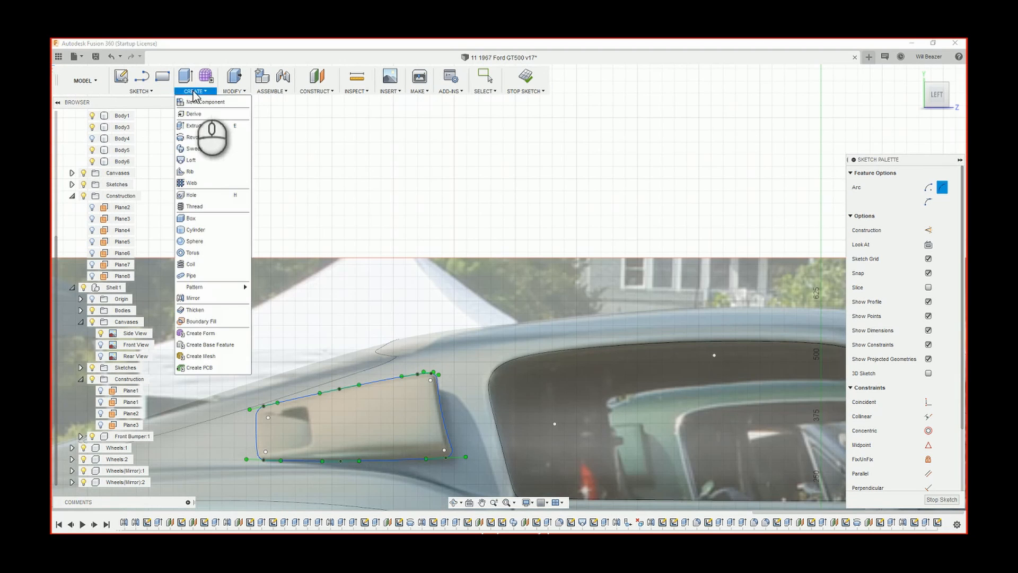
left_click(196, 126)
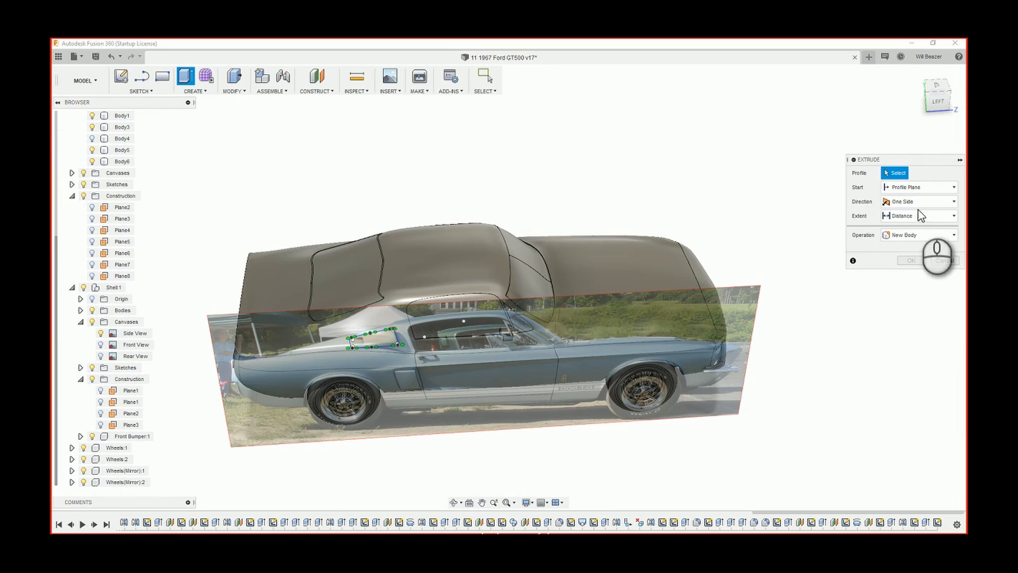
left_click(906, 223)
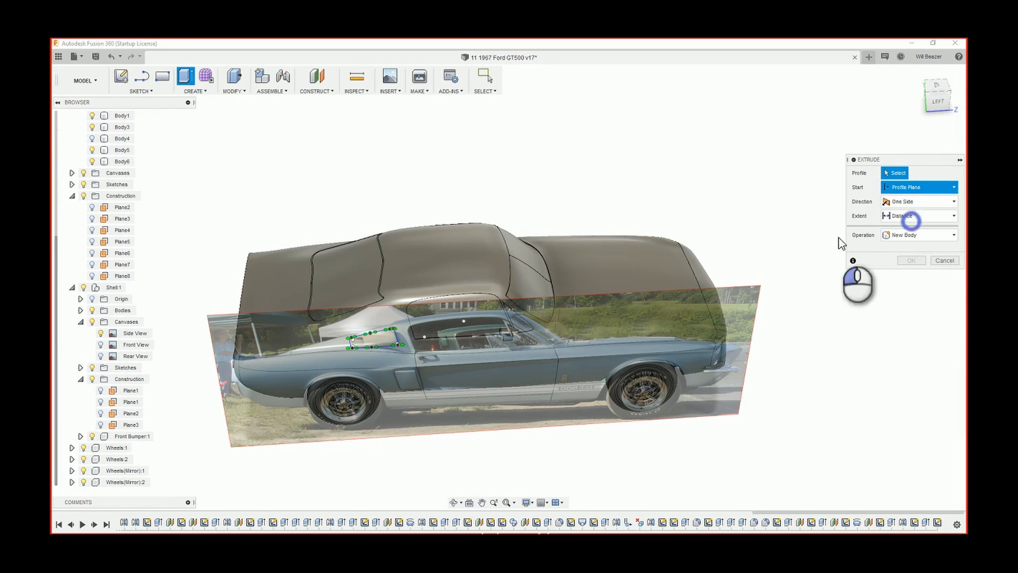
scroll(390, 316, "up", 1)
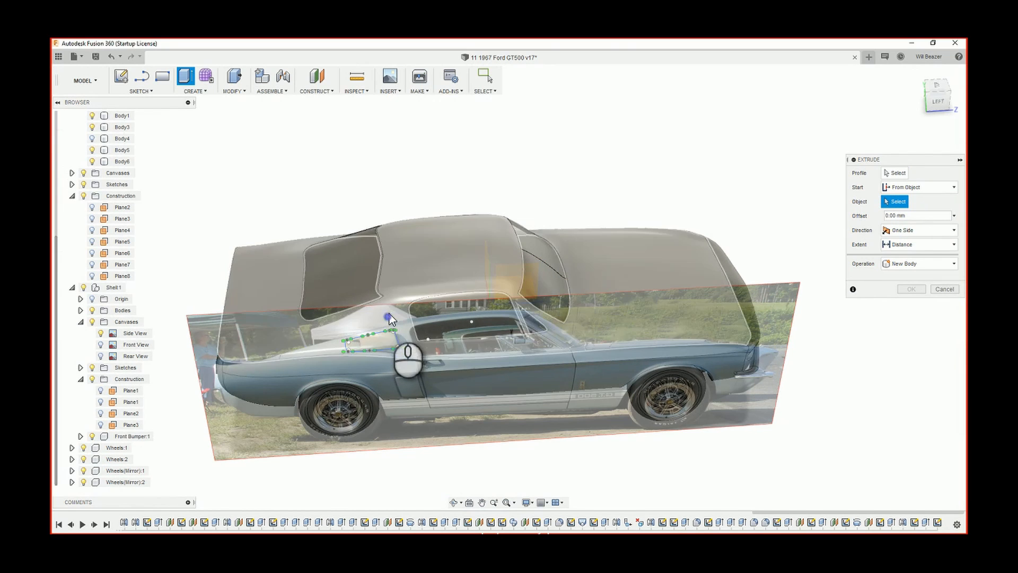
left_click(462, 307)
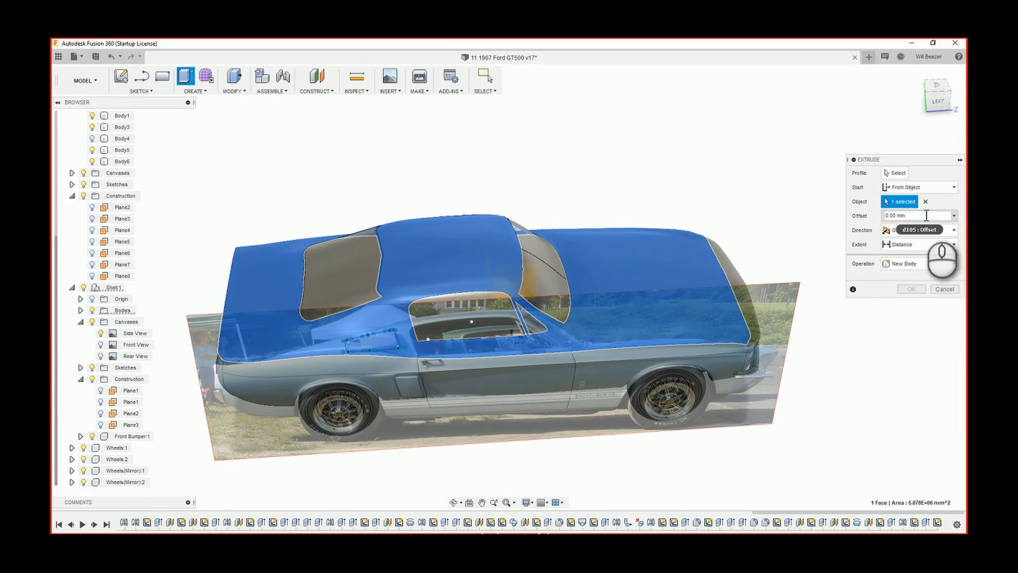
left_click(896, 173)
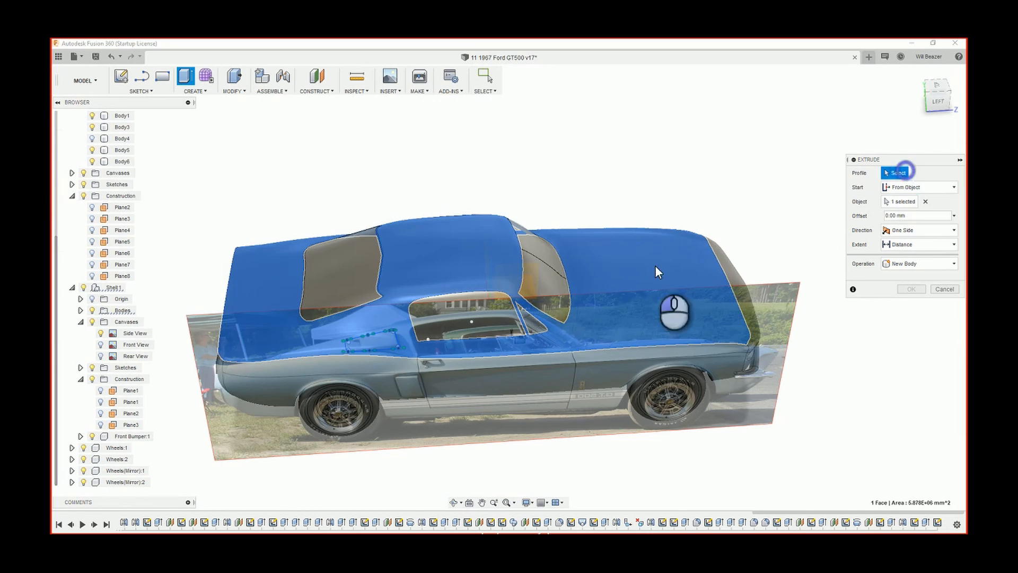
left_click(382, 345)
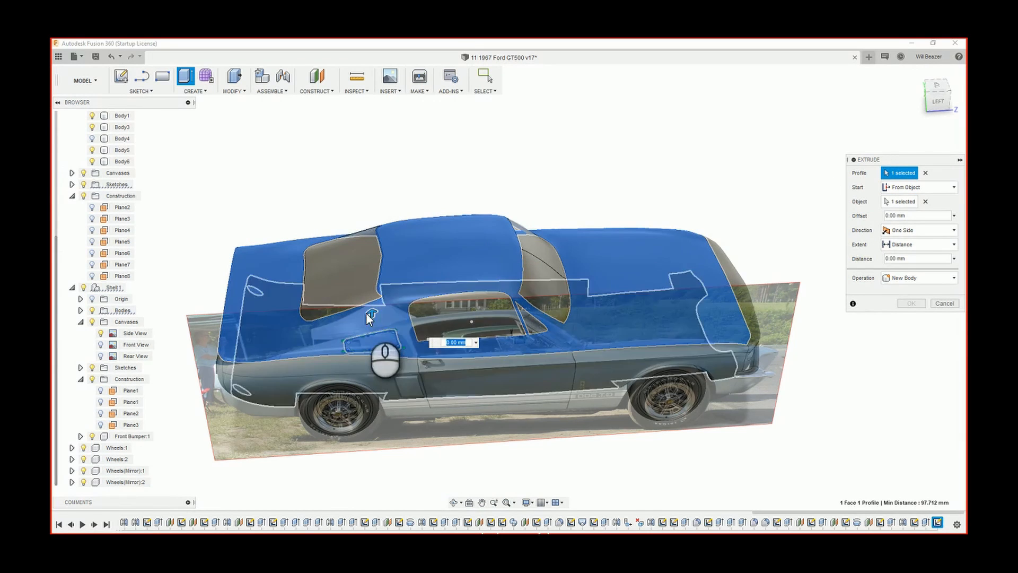
- Try extrusion distances of about -73 mm and -50 mm for the scoop, checking its height above the body
left_click_drag(372, 318, 386, 307)
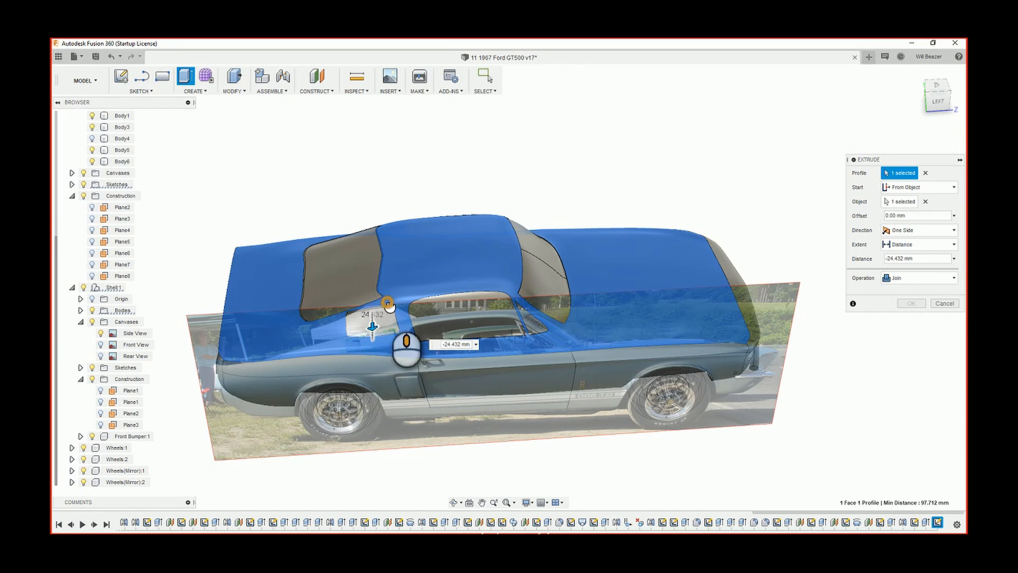
left_click_drag(373, 310, 362, 320)
middle_click_drag(377, 310, 486, 314, "shift")
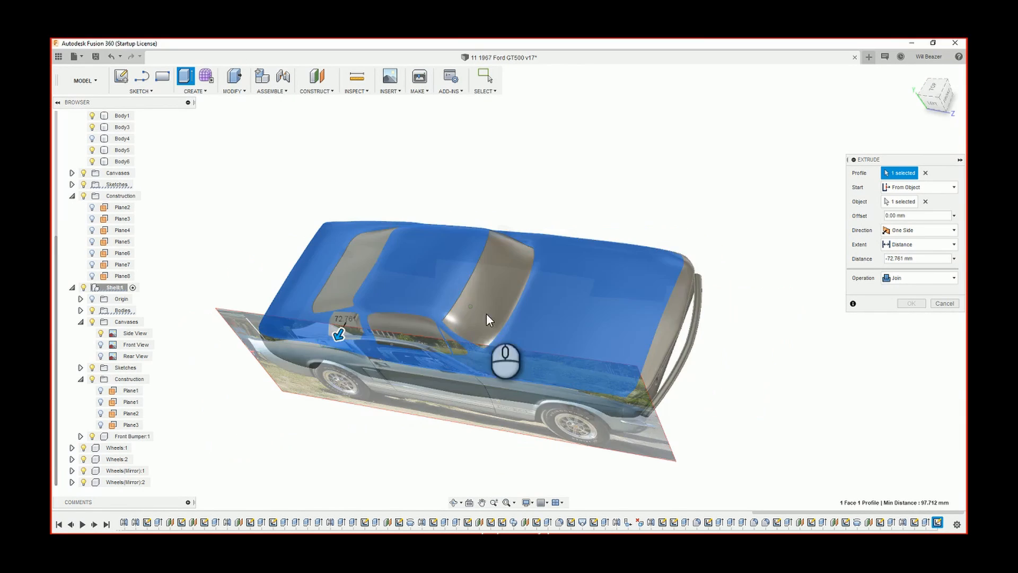
scroll(348, 336, "up", 8)
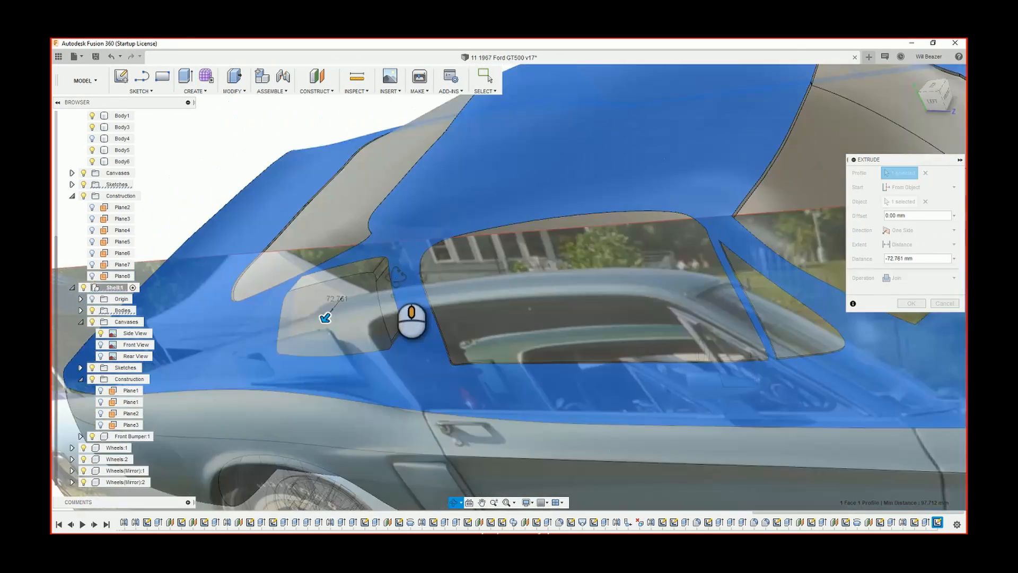
middle_click_drag(396, 276, 415, 315, "shift")
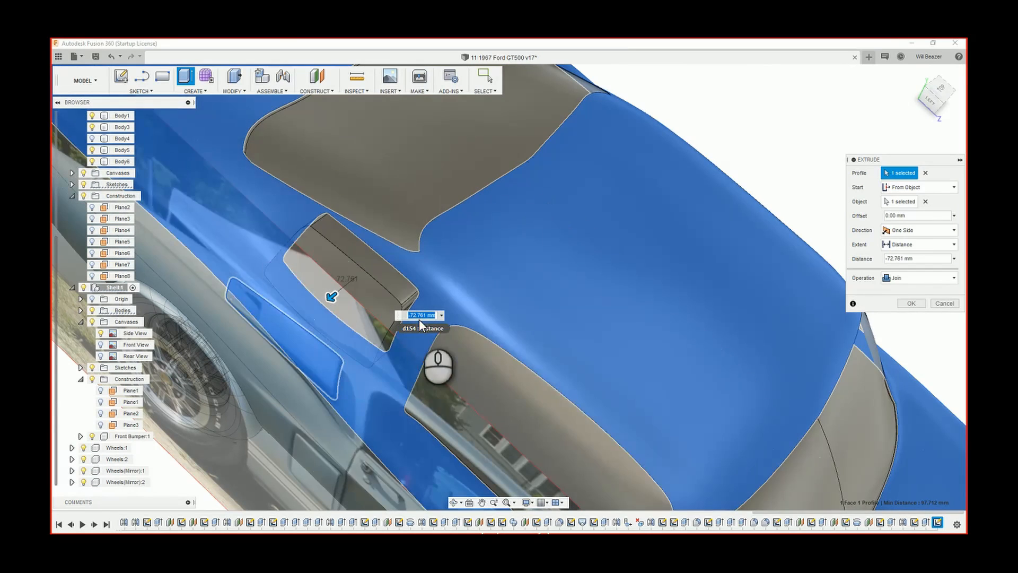
key("BackSpace")
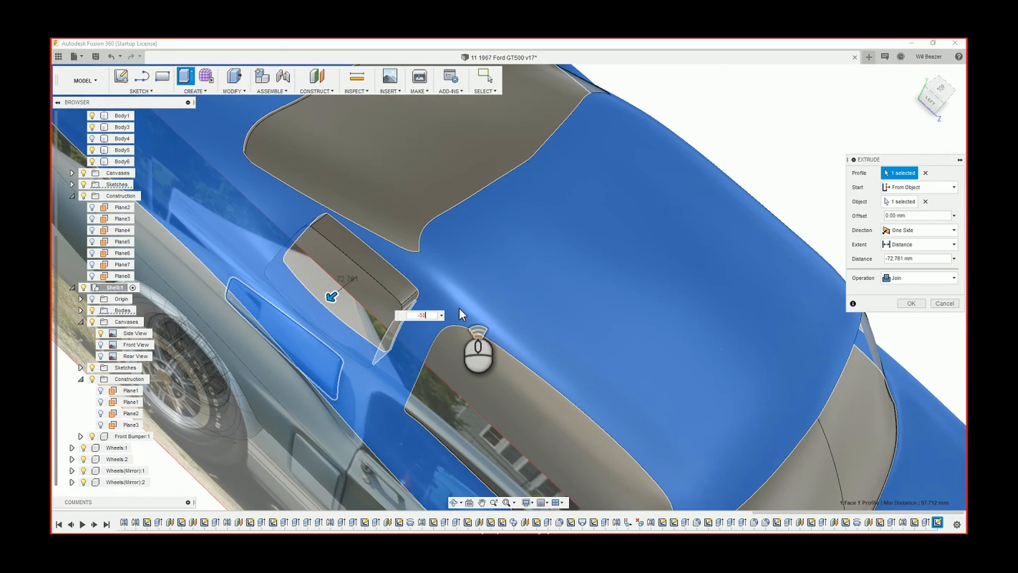
key("Return")
- Set the scoop's extrusion distance to -80 mm and complete it as a Join to the body shell
middle_click_drag(459, 308, 440, 300, "shift")
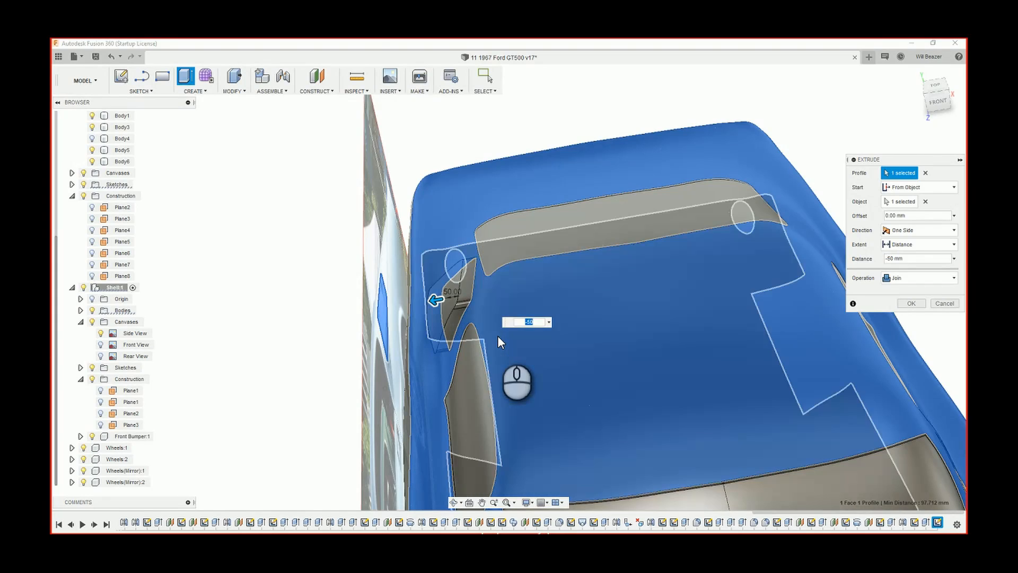
type("-80")
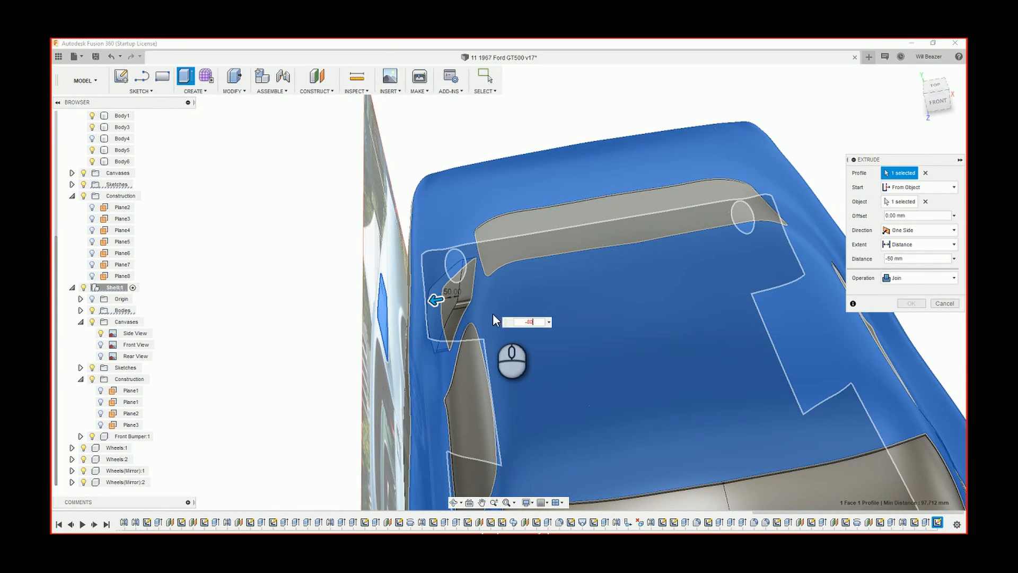
key("Return")
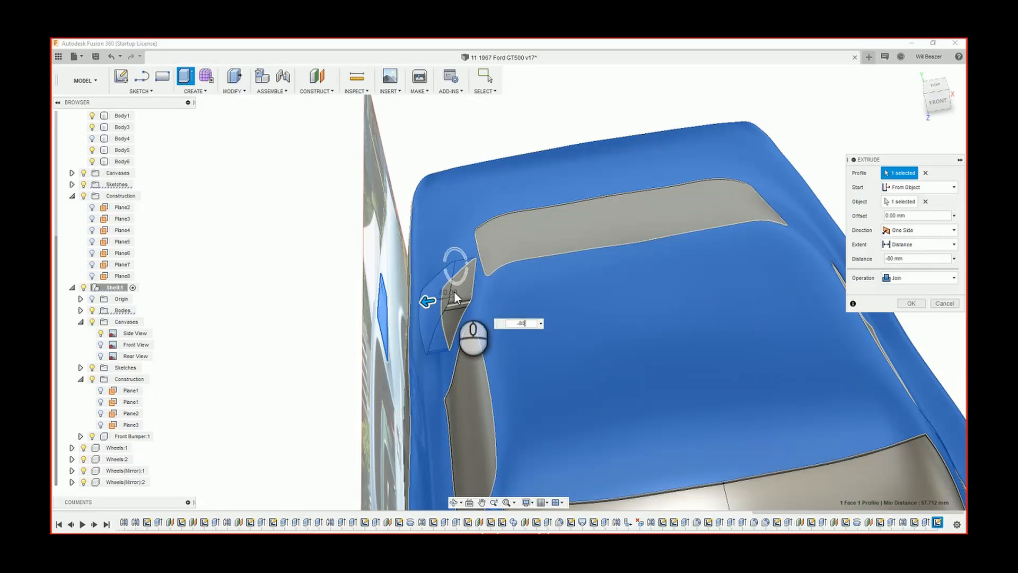
left_click(911, 303)
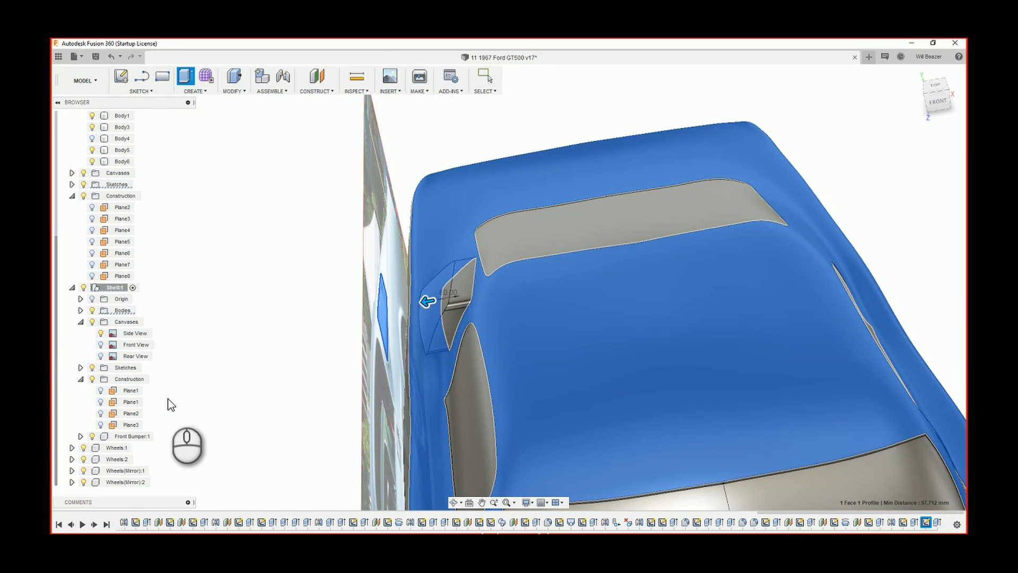
key("Escape")
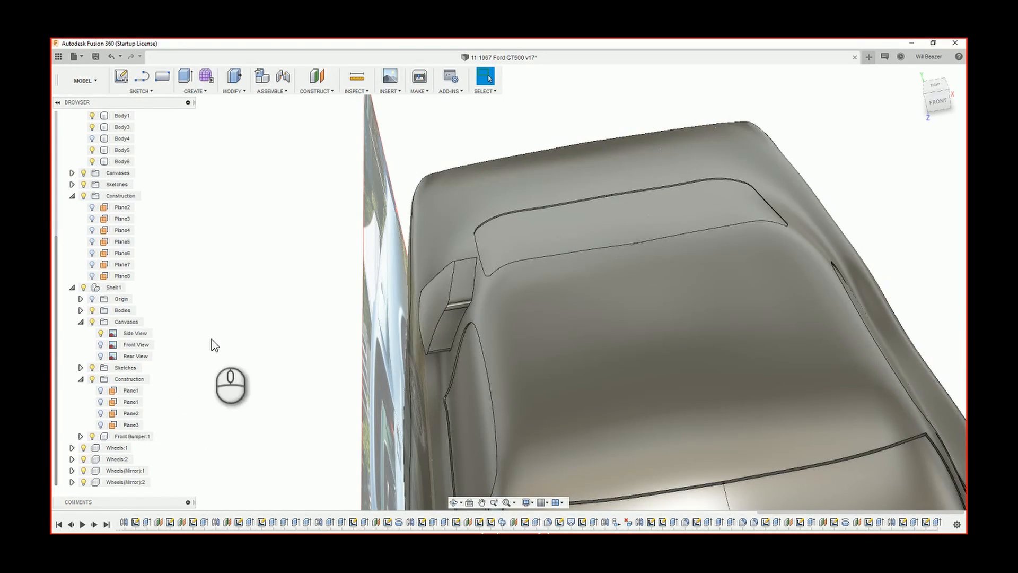
- Hide the Side View canvas to expose the extruded scoop on the body
middle_click_drag(496, 337, 361, 314, "shift")
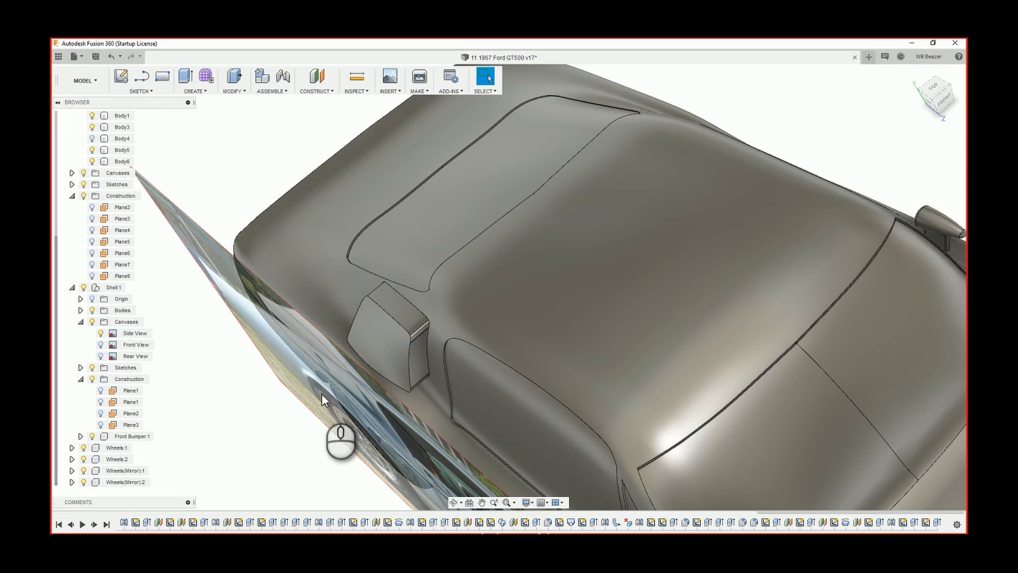
left_click(98, 330)
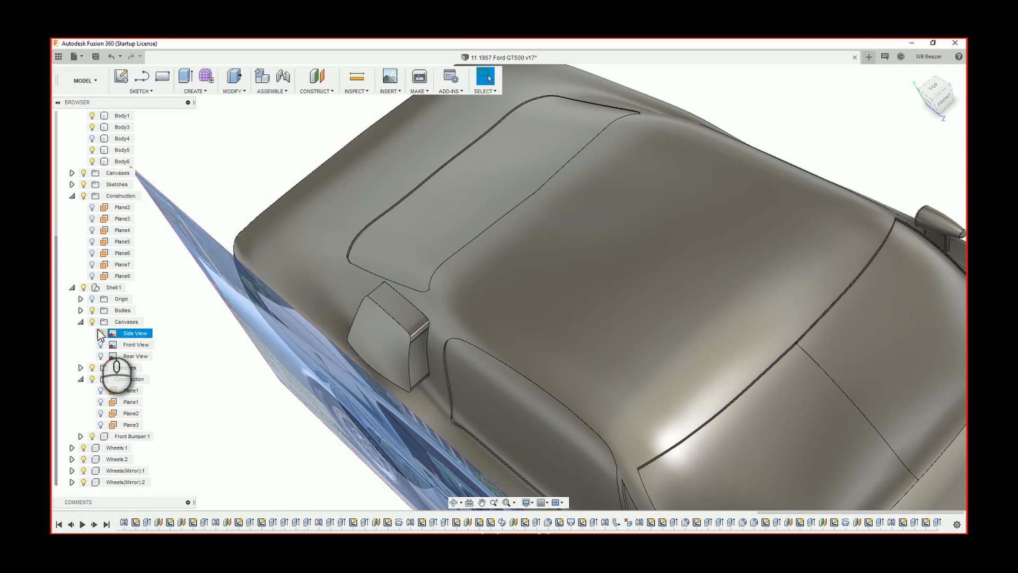
left_click(99, 331)
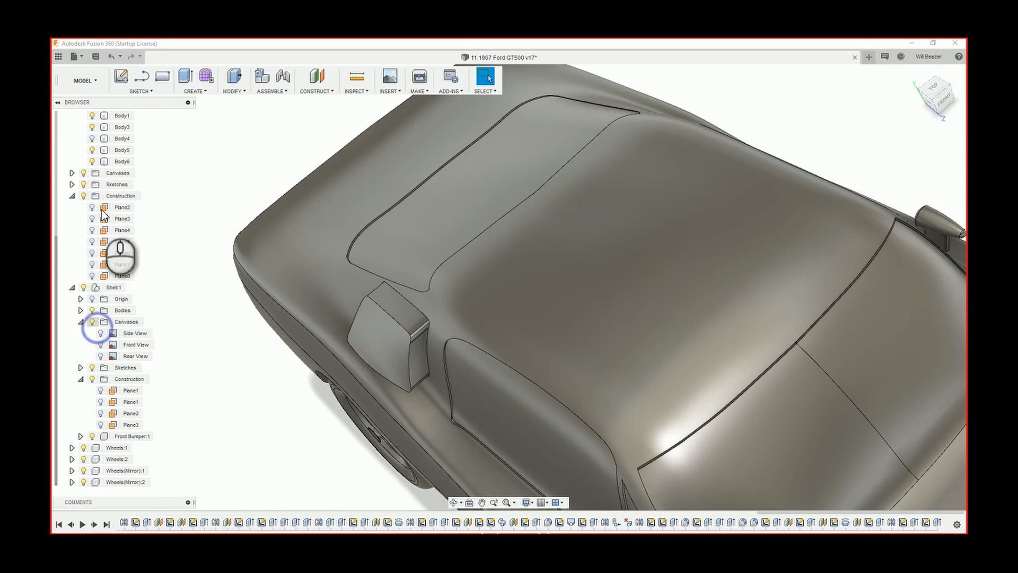
left_click(235, 92)
left_click(240, 127)
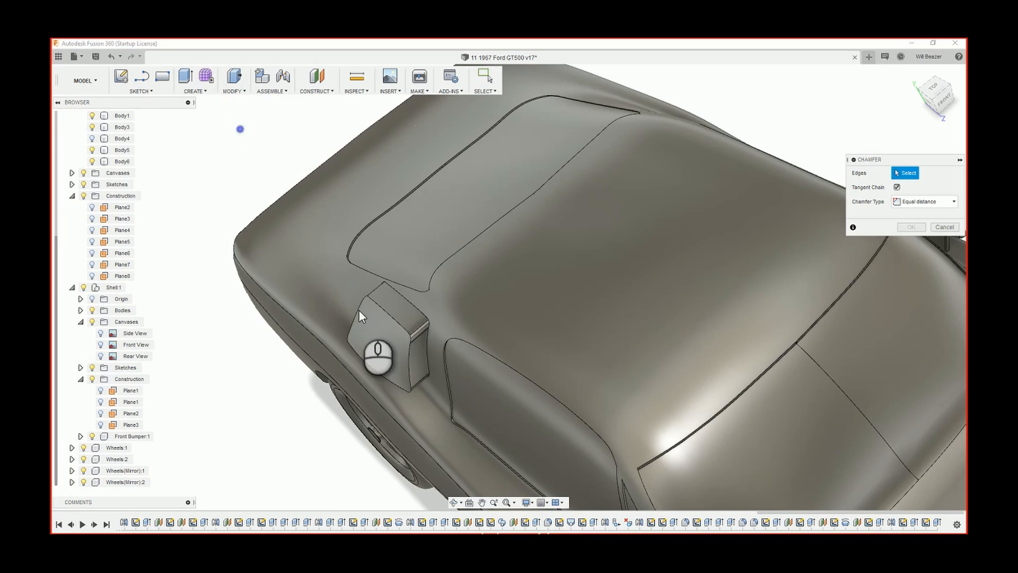
left_click(357, 312)
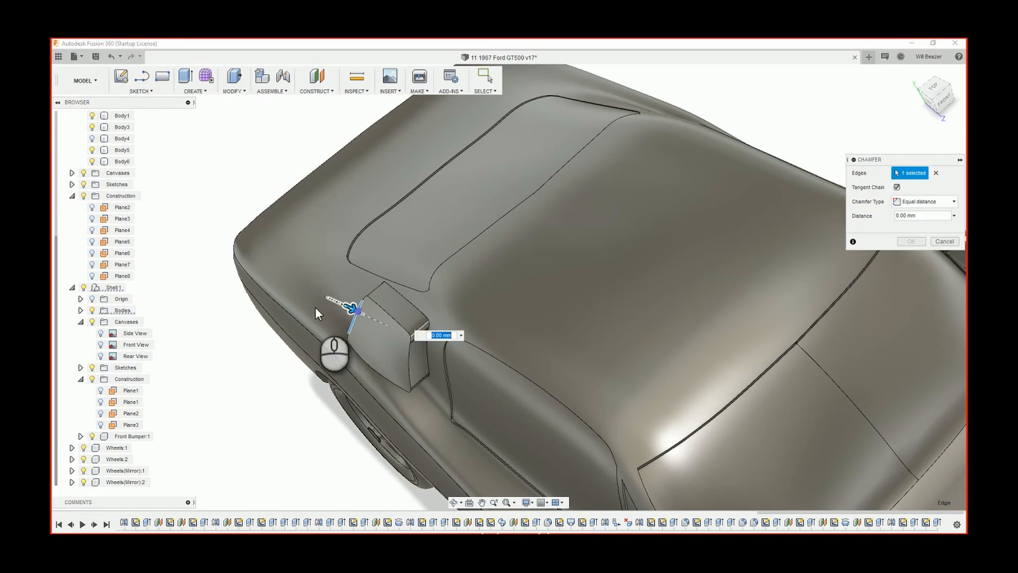
mouse_move(357, 312)
left_mouse_down()
mouse_move(350, 306)
mouse_move(373, 317)
mouse_move(353, 312)
left_mouse_up()
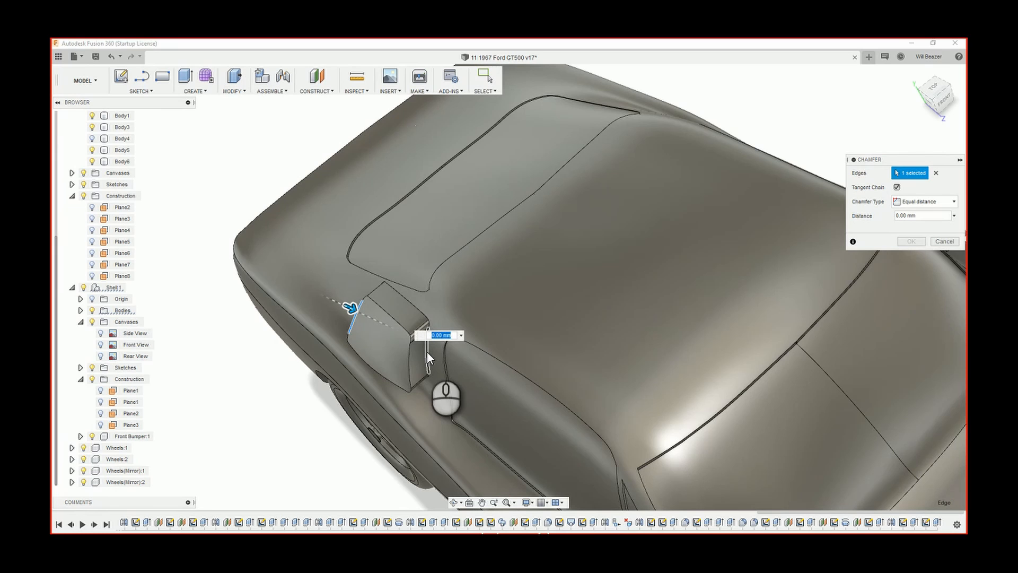
type("40")
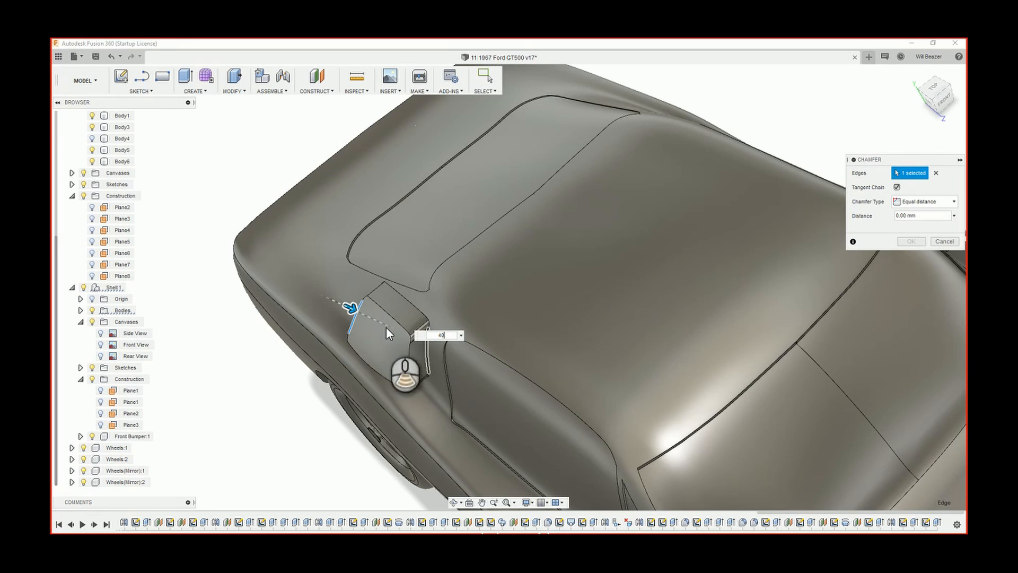
key("Return")
scroll(393, 277, "up", 2)
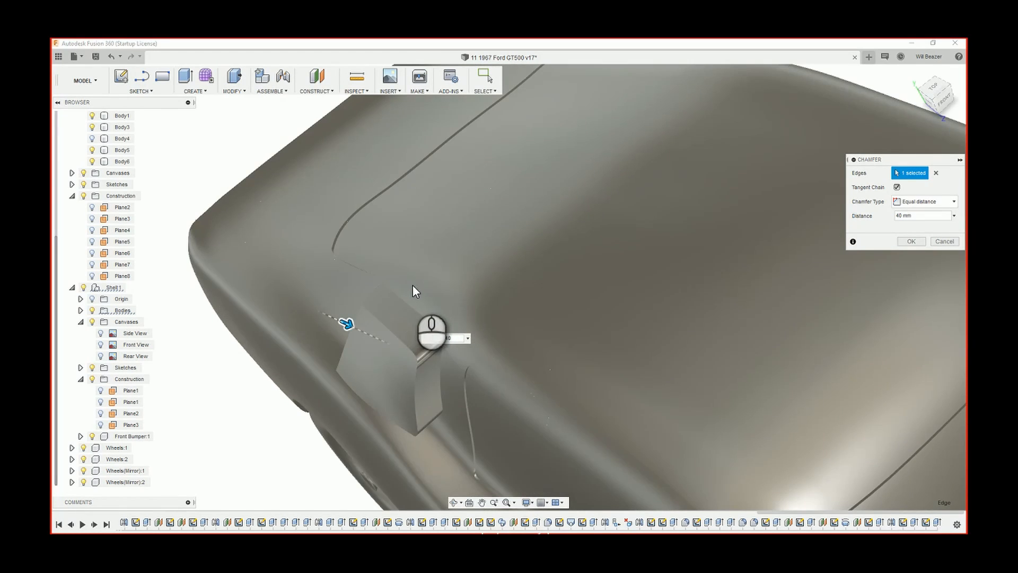
middle_click_drag(413, 287, 462, 237, "shift")
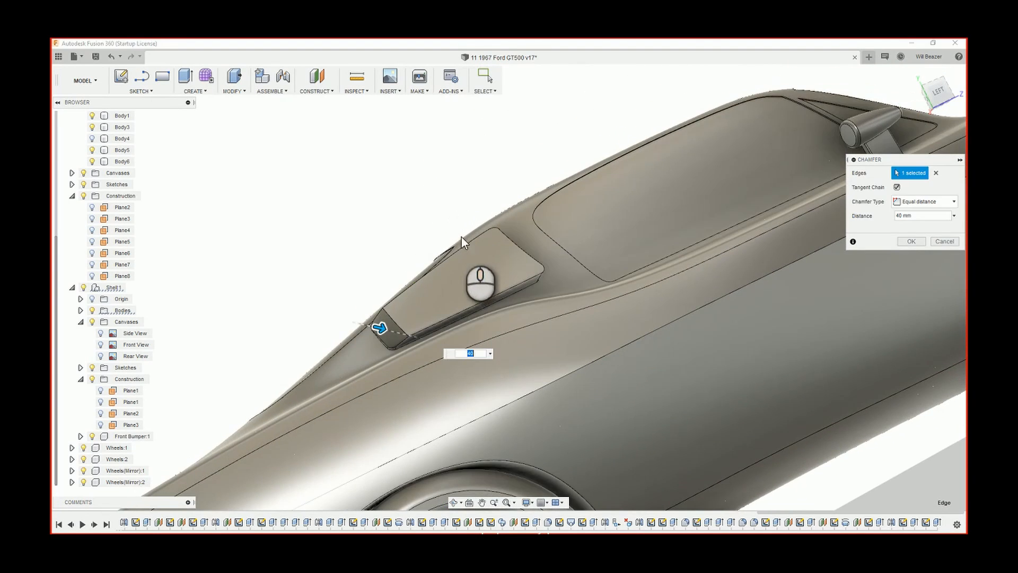
left_click(448, 320)
left_click(447, 320)
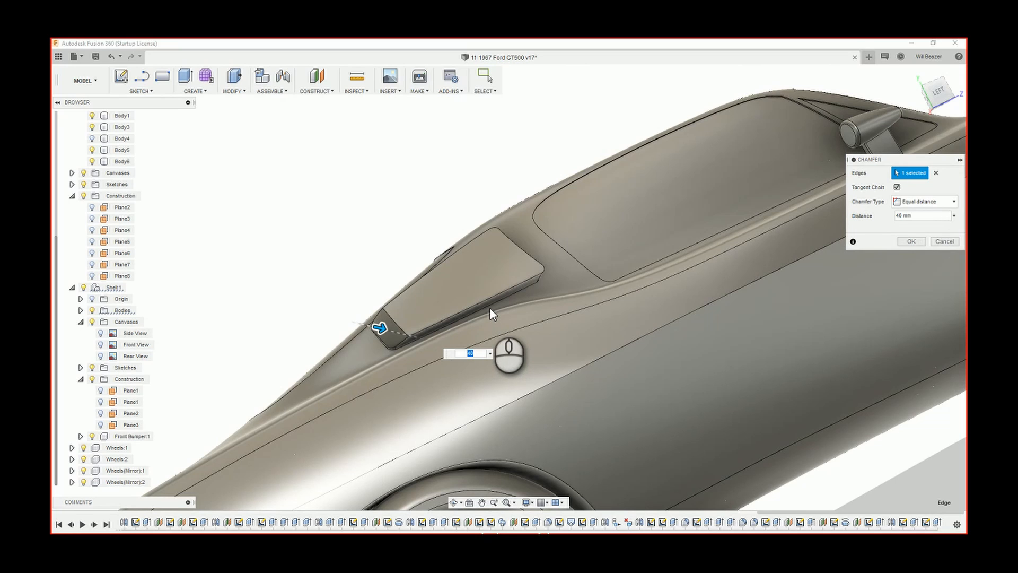
left_click(945, 241)
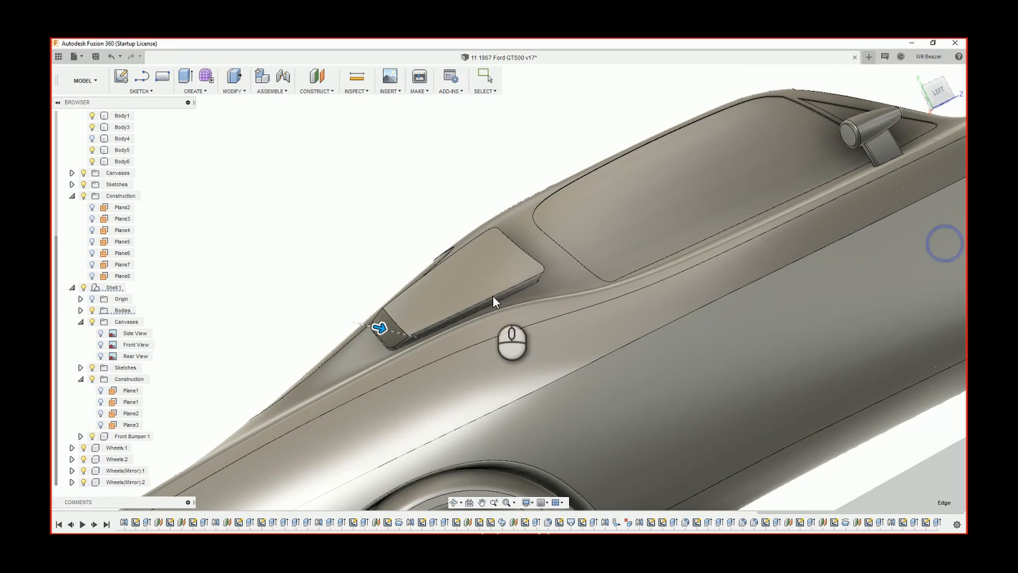
- Start a fillet on the scoop's short outer rear edge and its two rounded corner edges, leaving the long side edges unselected
left_click(465, 309)
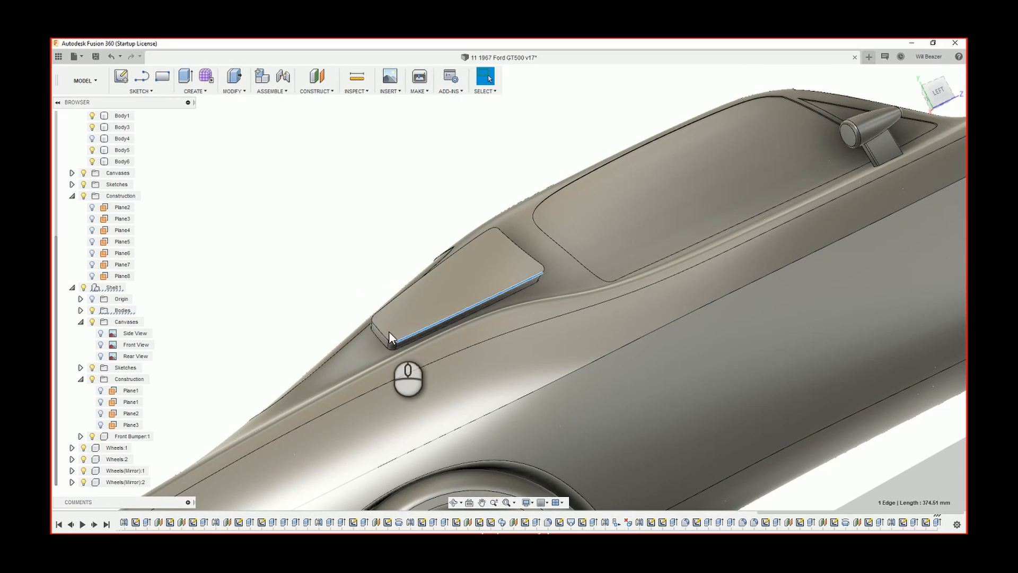
scroll(392, 342, "up", 1)
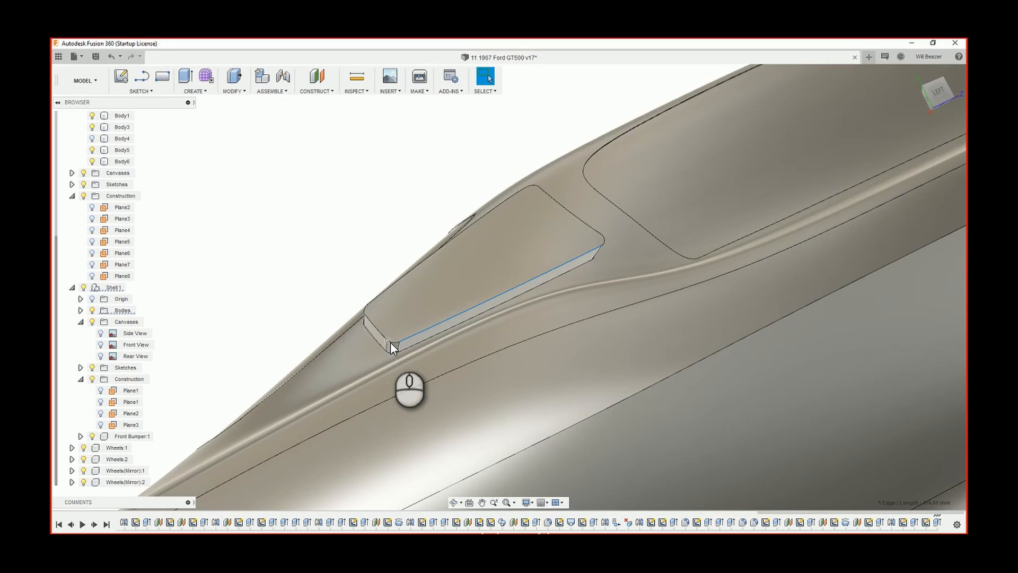
scroll(392, 342, "up", 2)
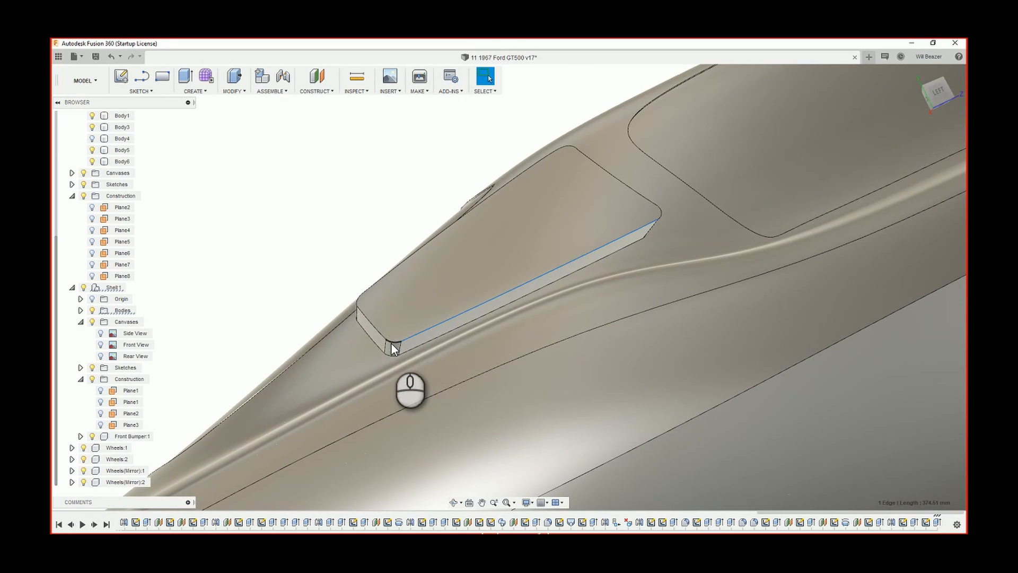
left_click(390, 342)
left_click(375, 327)
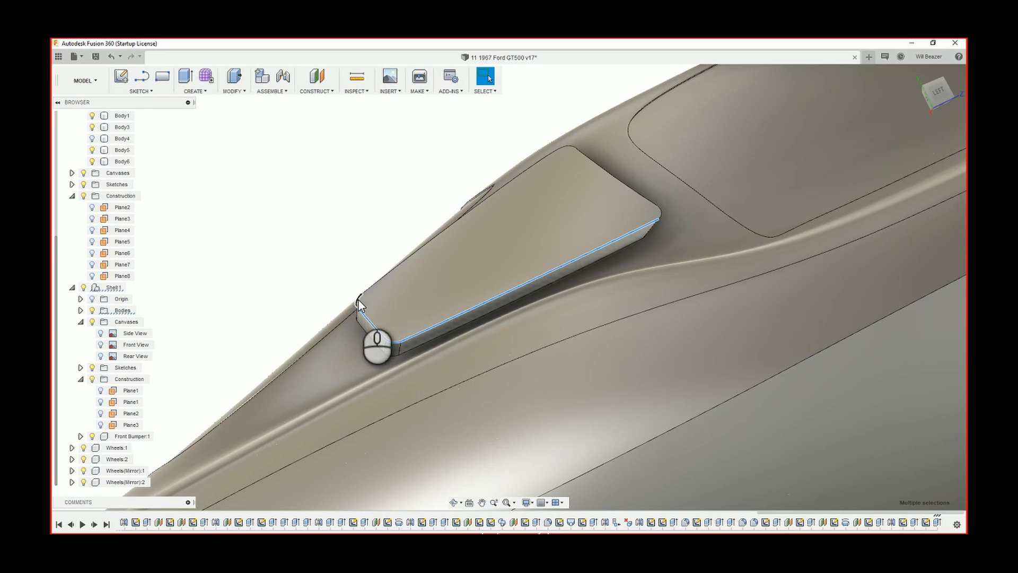
left_click(368, 288)
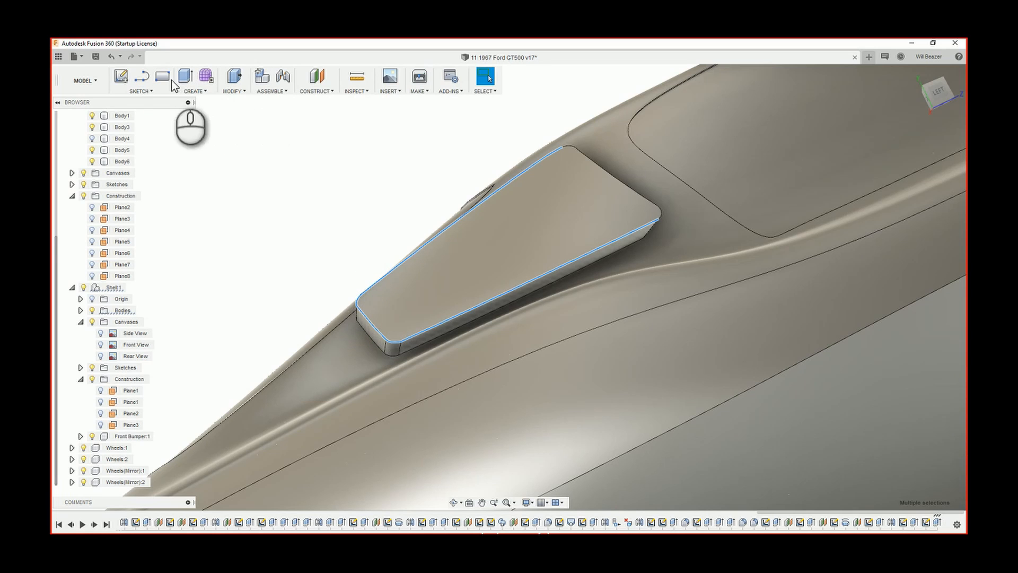
left_click(419, 248)
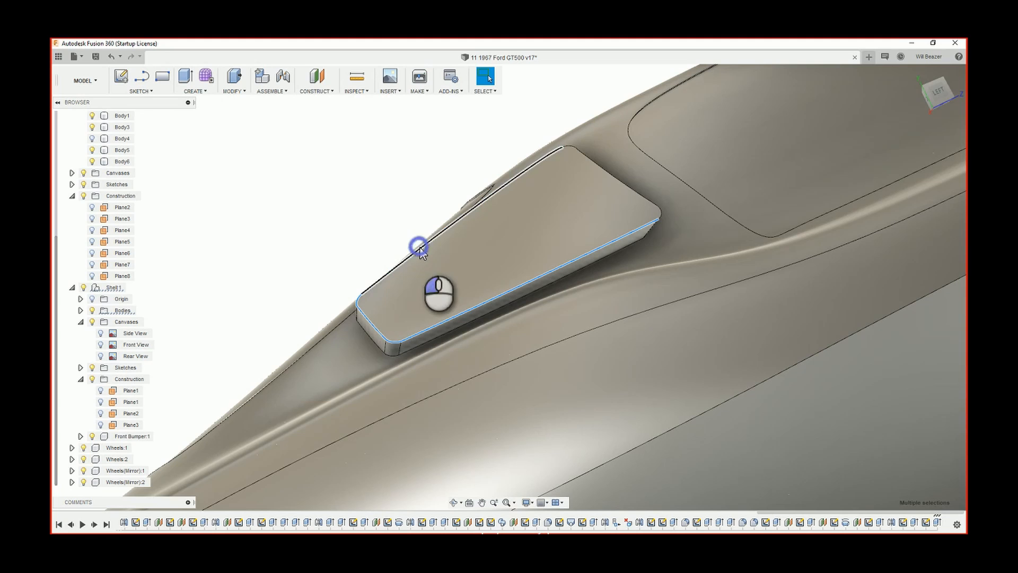
left_click(477, 301)
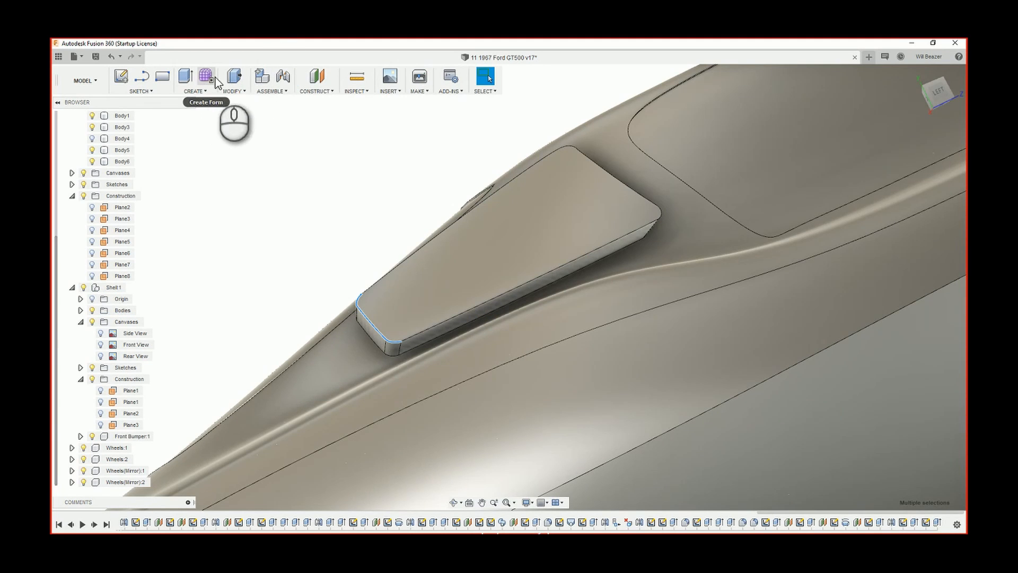
left_click(234, 77)
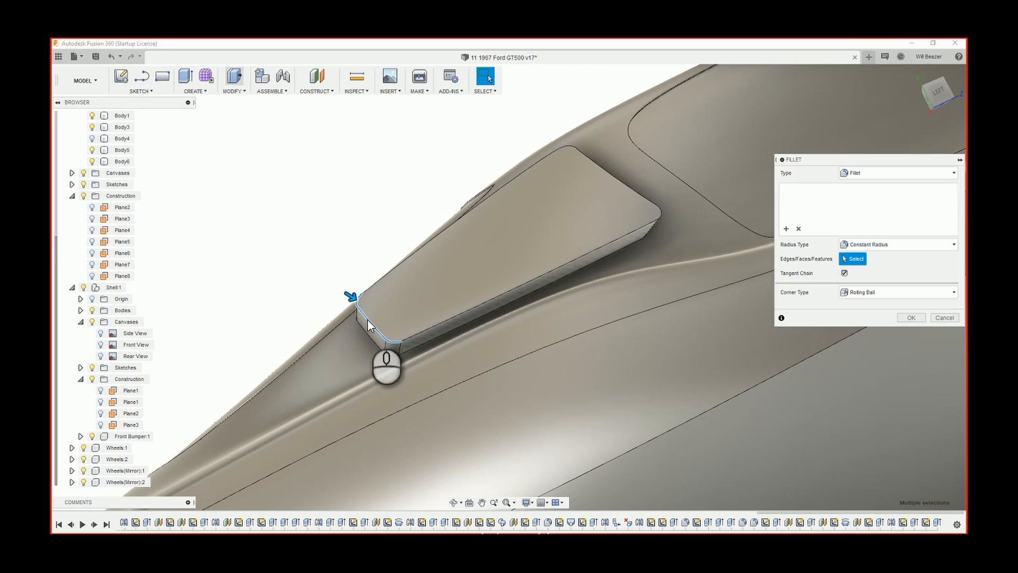
- Try fillet radii of about 357 mm, 197 mm, 100 mm and 200 mm on the scoop's rear edges
left_click_drag(352, 294, 373, 309)
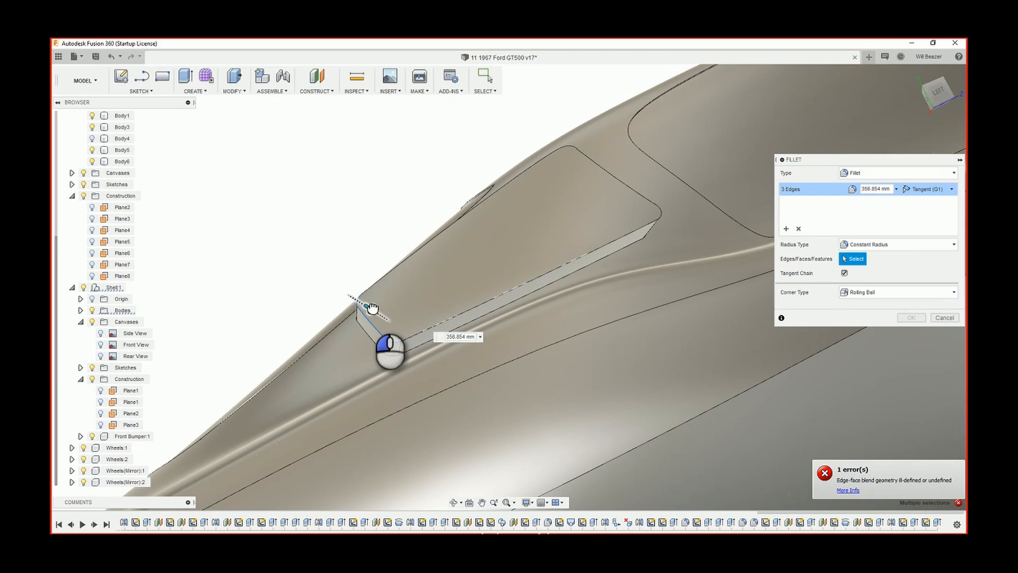
left_click_drag(371, 307, 364, 296)
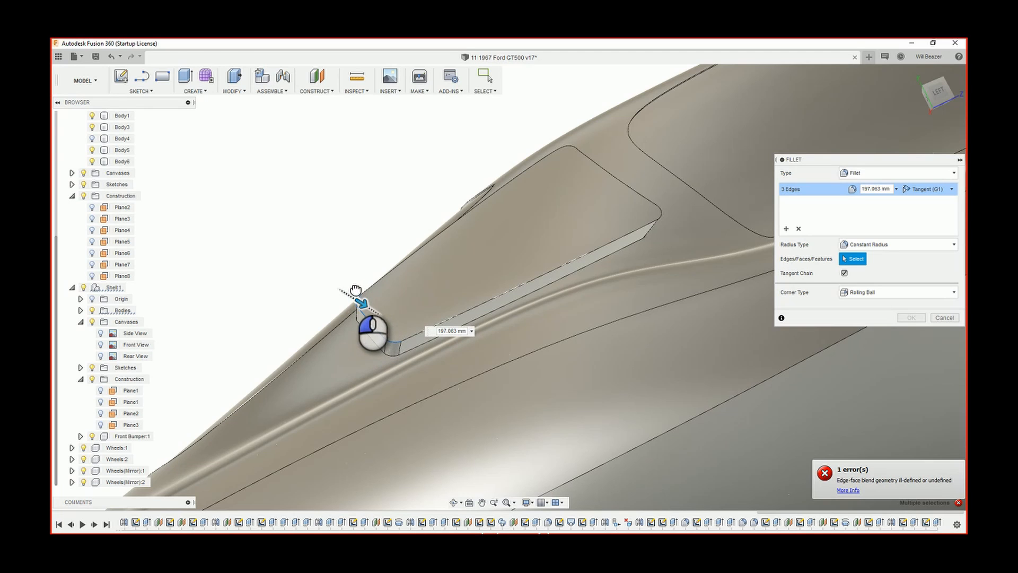
left_click_drag(353, 290, 385, 318)
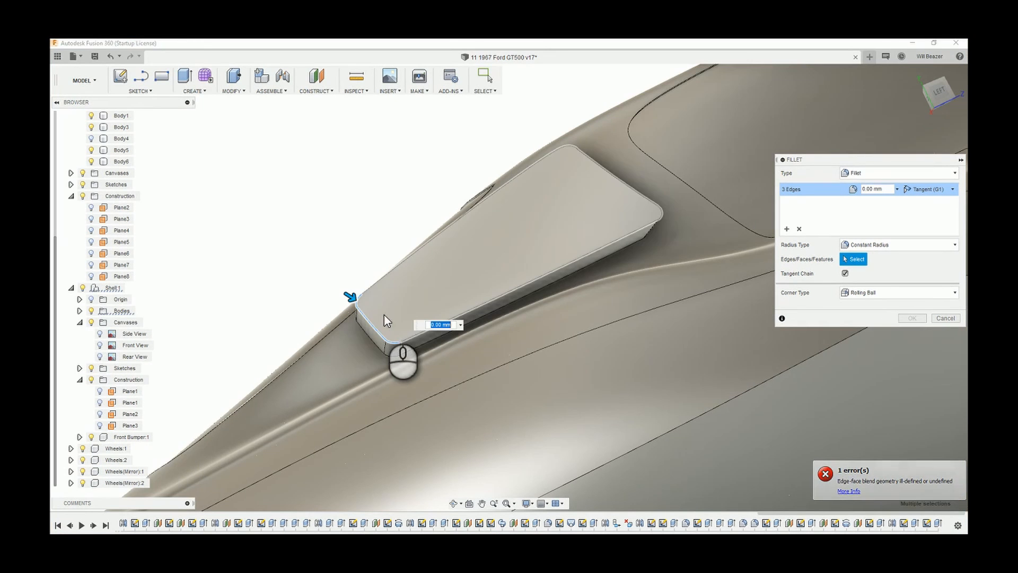
type("10")
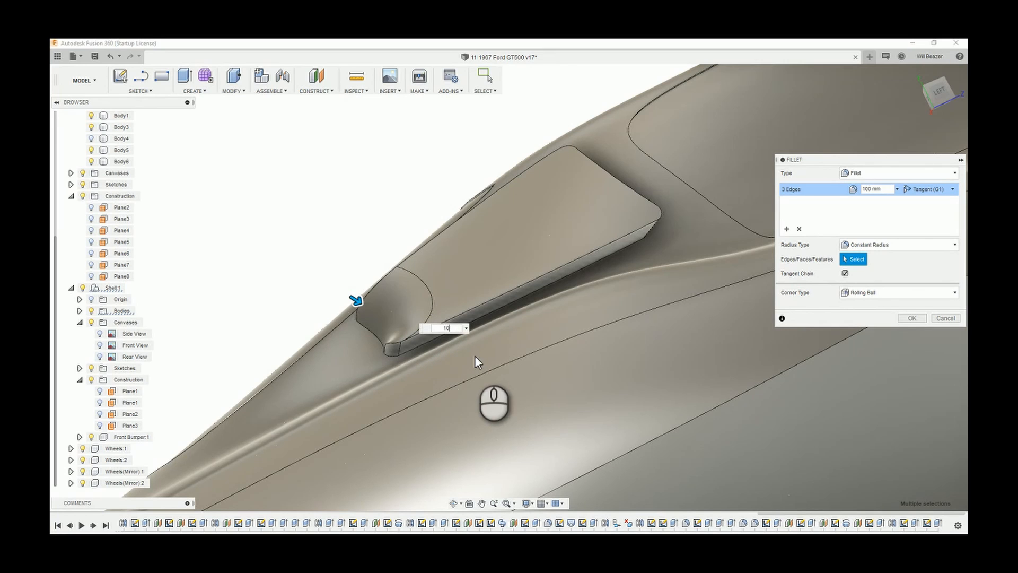
key("BackSpace")
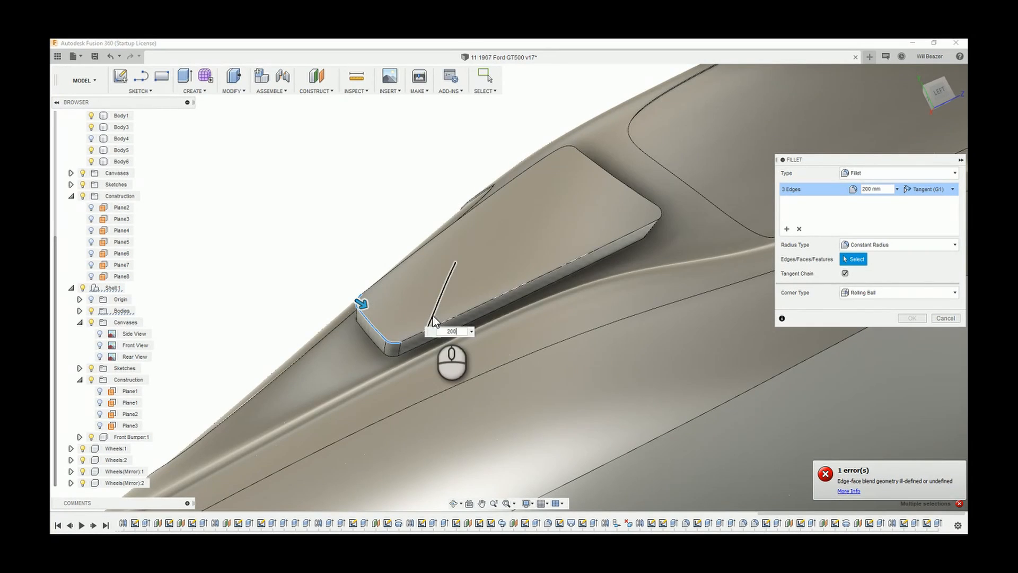
key("BackSpace")
key("BackSpace")
key("BackSpace")
- Set the radius of the scoop's rear-edge fillet to 80 mm and complete the fillet
type("1")
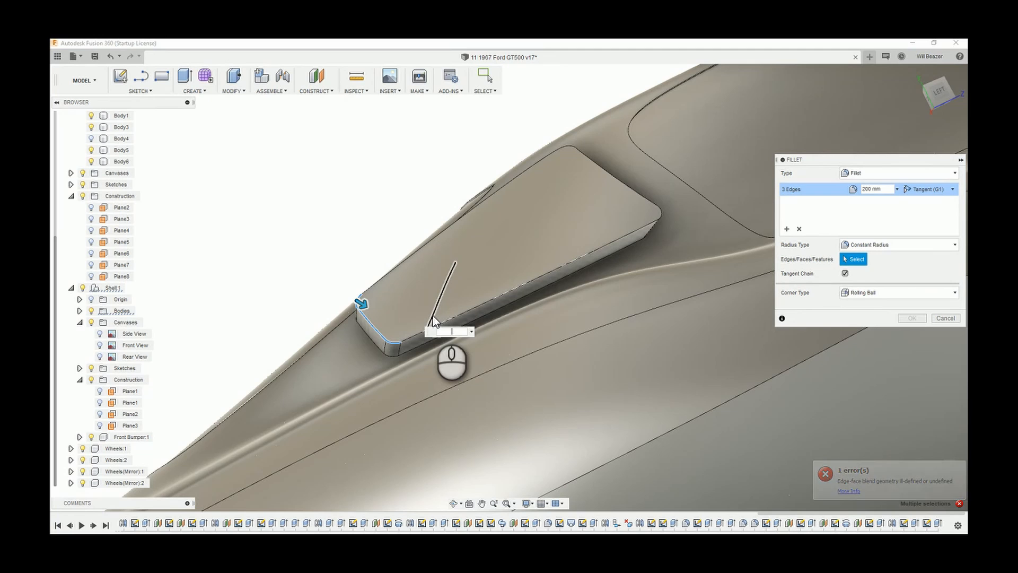
type("50")
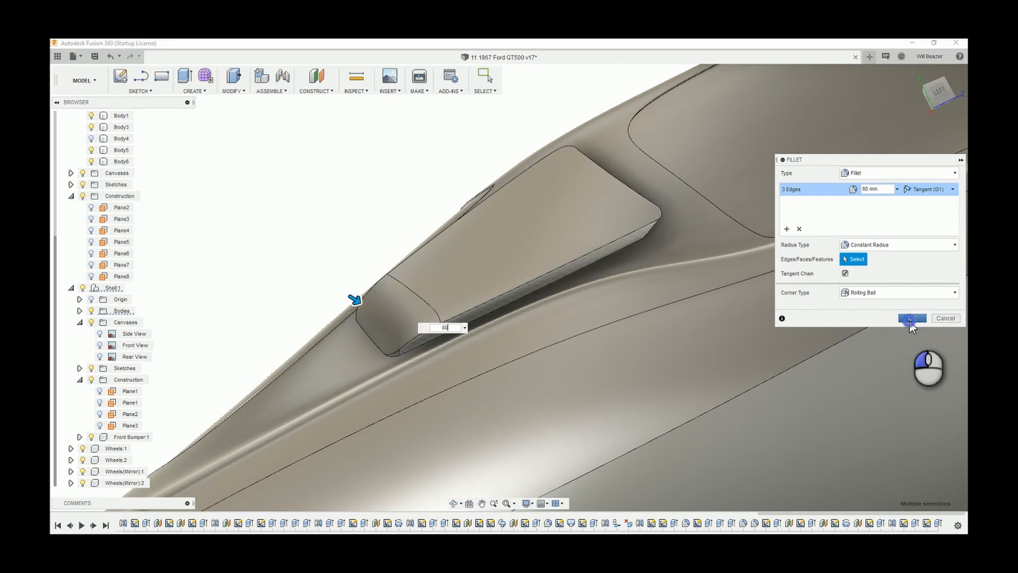
left_click(910, 320)
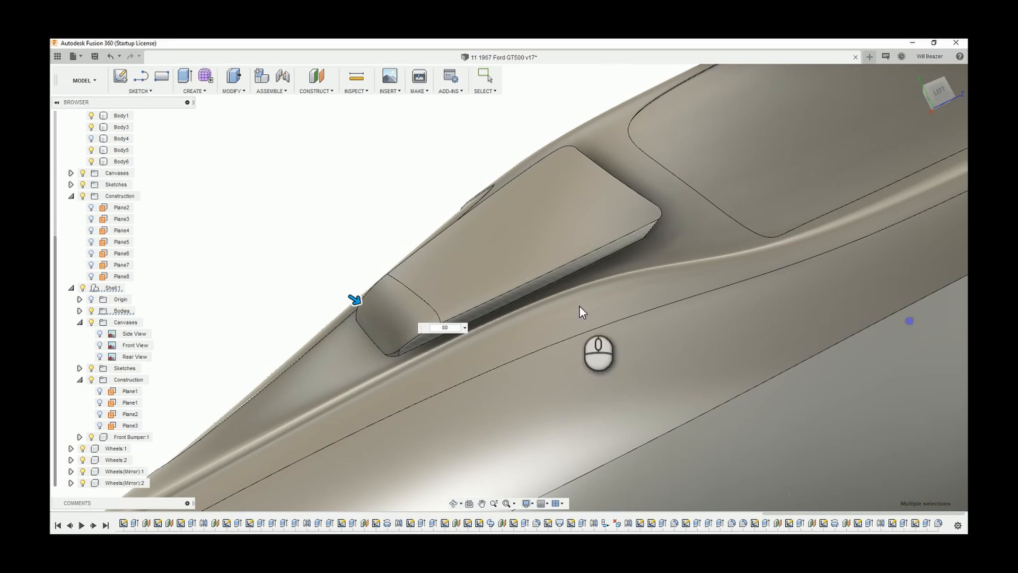
- Try a 40 mm fillet along the scoop's two long outer side edges and their curved rear ends
left_click(500, 293)
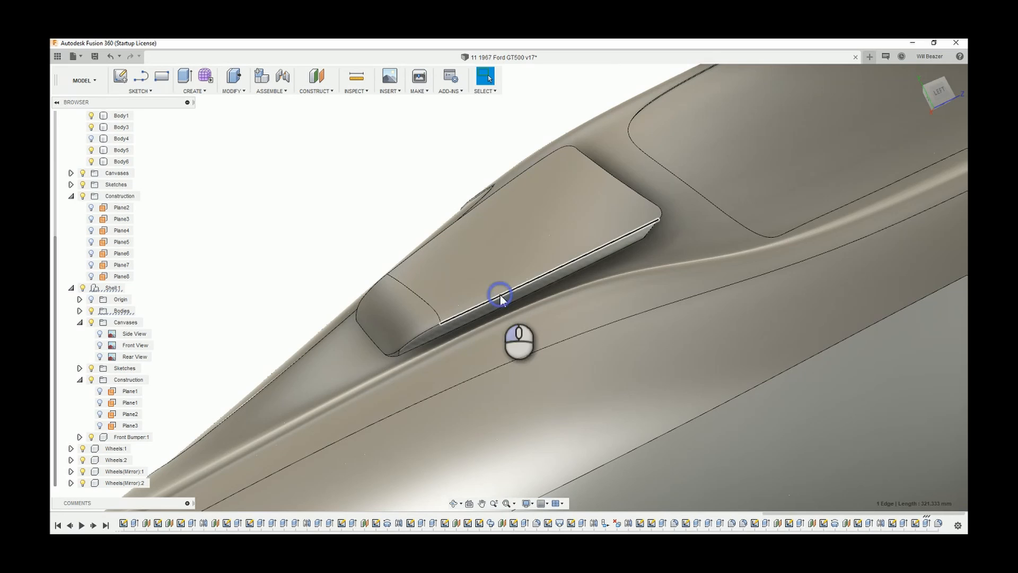
left_click(427, 334, "shift")
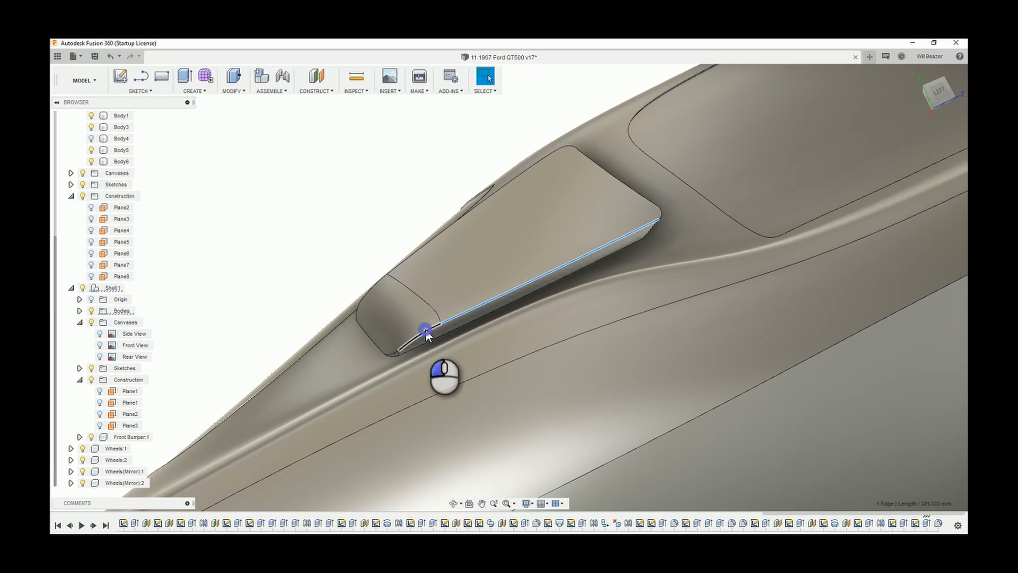
left_click(397, 266, "shift")
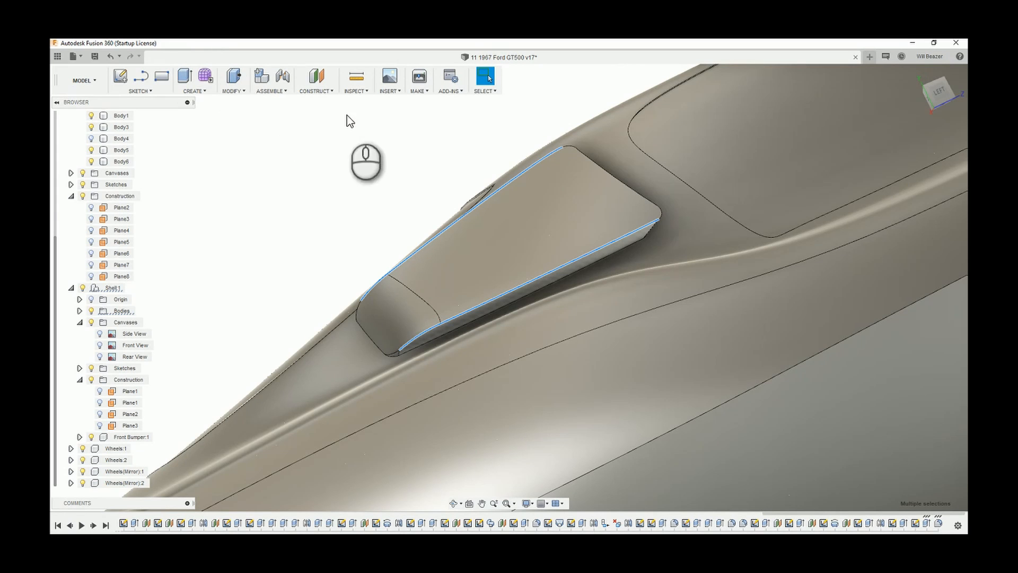
left_click(234, 77)
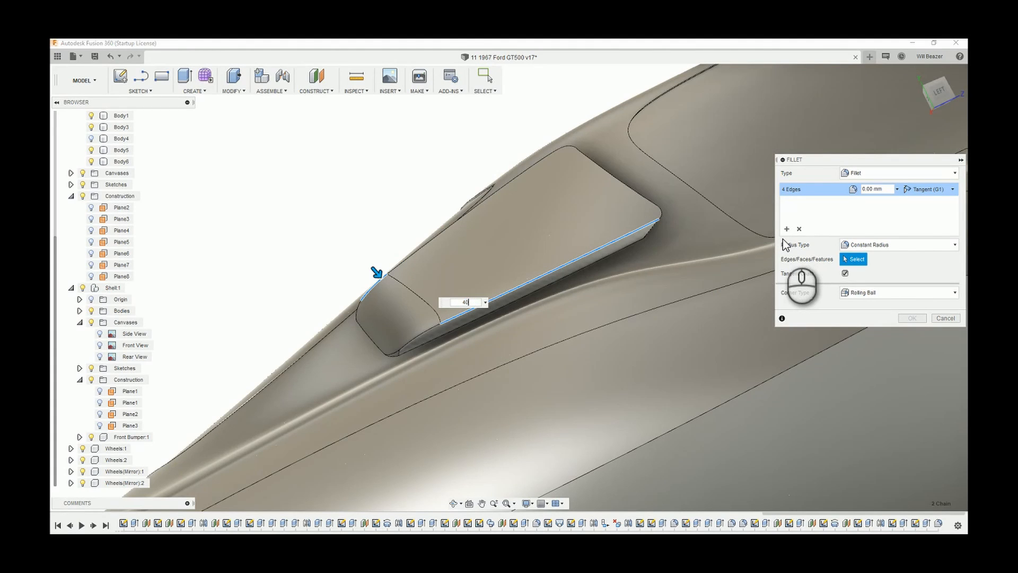
key("Return")
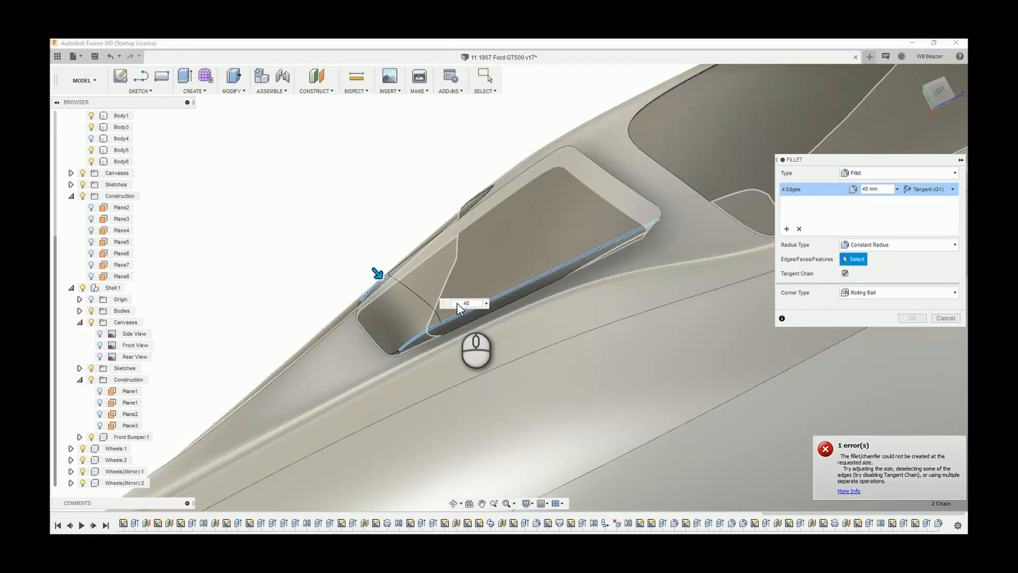
- Set the fillet radius of the scoop's side edges to 10 mm and complete the fillet
double_click(457, 303)
type("2")
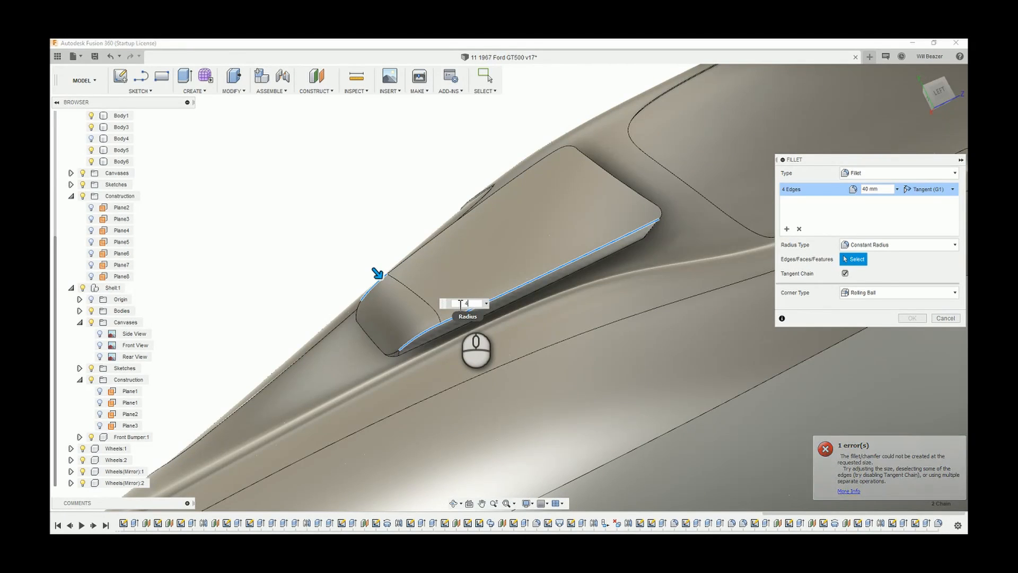
type("0")
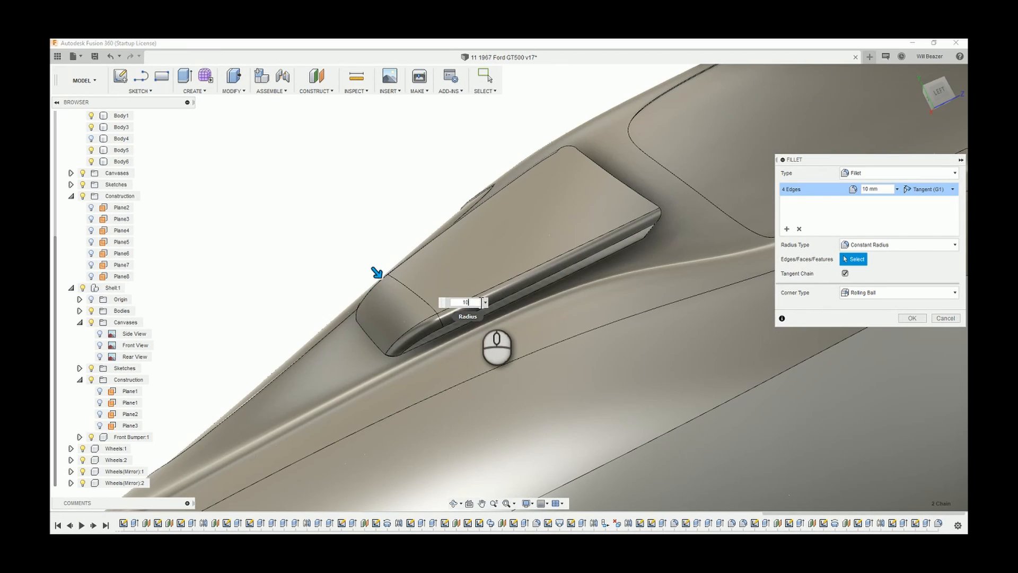
middle_click_drag(339, 166, 518, 250, "shift")
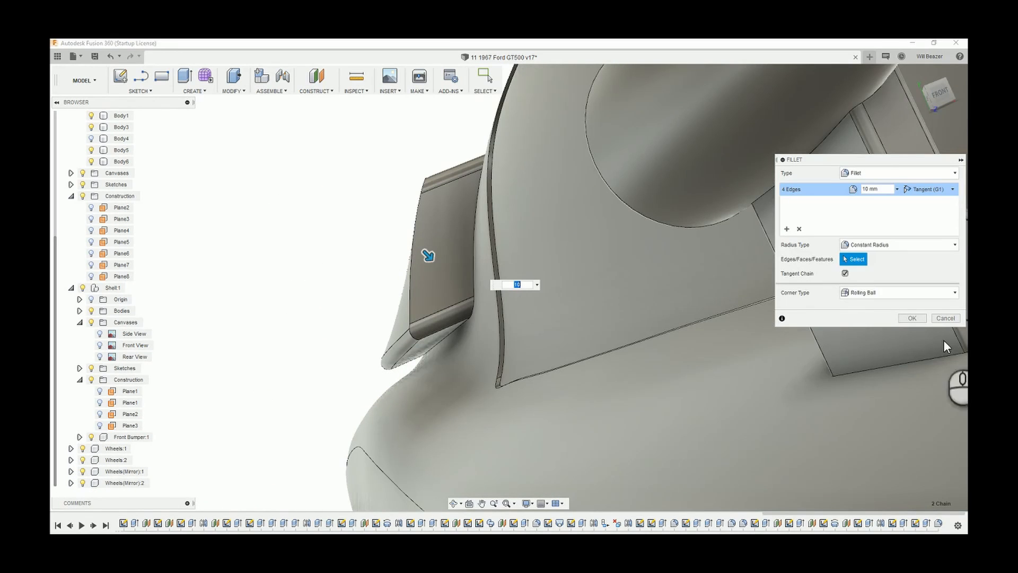
left_click(911, 318)
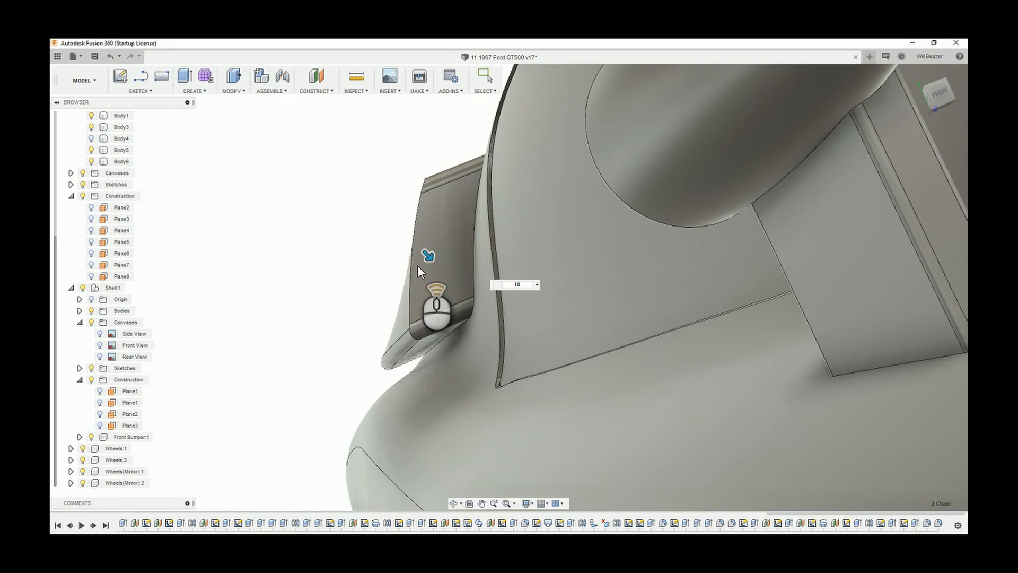
- Inspect the rounded scoop against the car body and undo the side-edge fillet
middle_click_drag(367, 253, 394, 283, "shift")
scroll(394, 283, "up", 4)
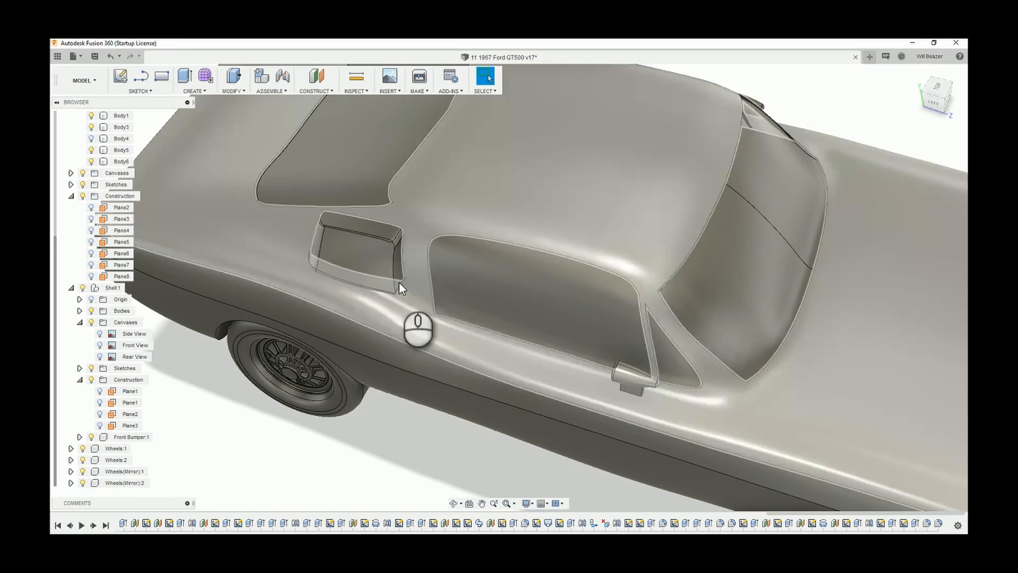
key("ctrl+z")
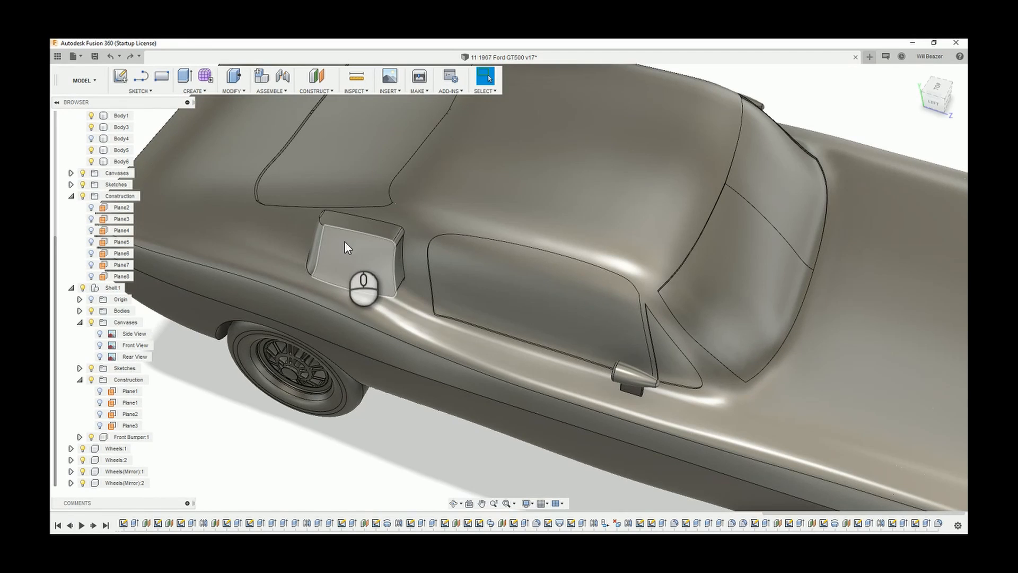
- Start a fillet on the upper, rear and lower edges of the scoop's outer face and try an 80 mm radius
scroll(309, 243, "down", 3)
scroll(309, 243, "down", 3)
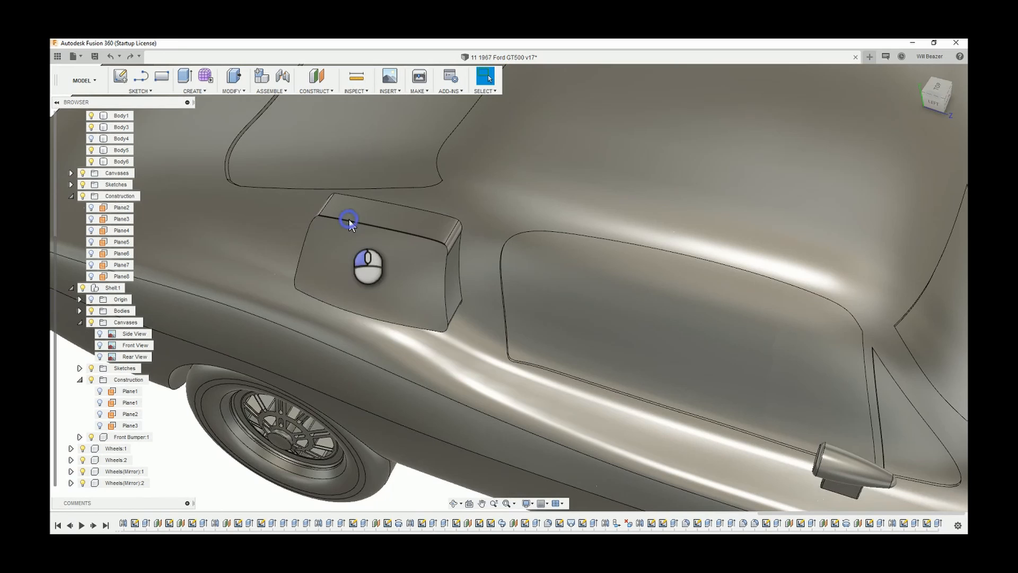
left_click(315, 217)
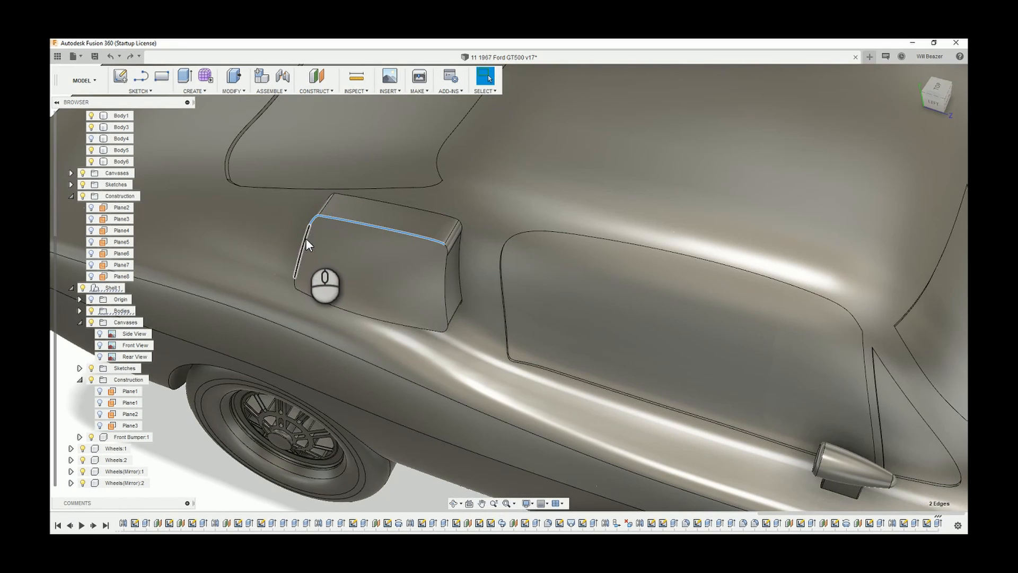
left_click(295, 283)
left_click(293, 283, "ctrl")
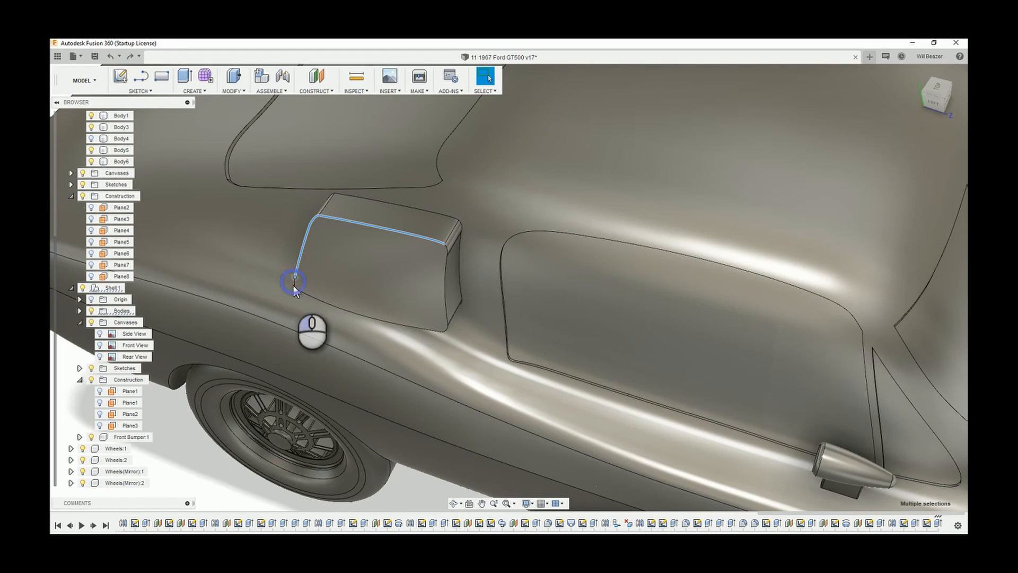
left_click(294, 278, "ctrl")
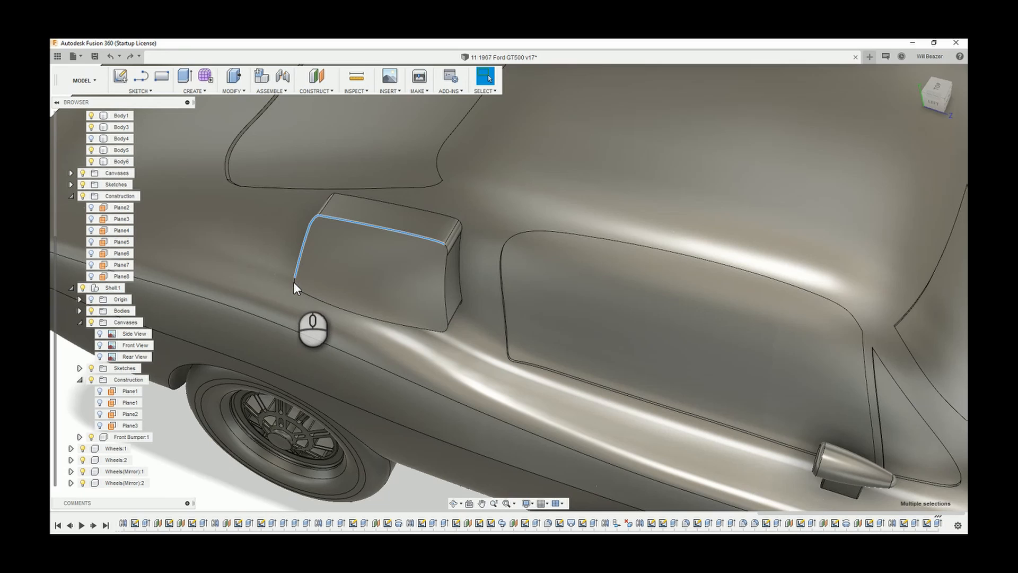
left_click(292, 281, "ctrl")
left_click(305, 291, "ctrl")
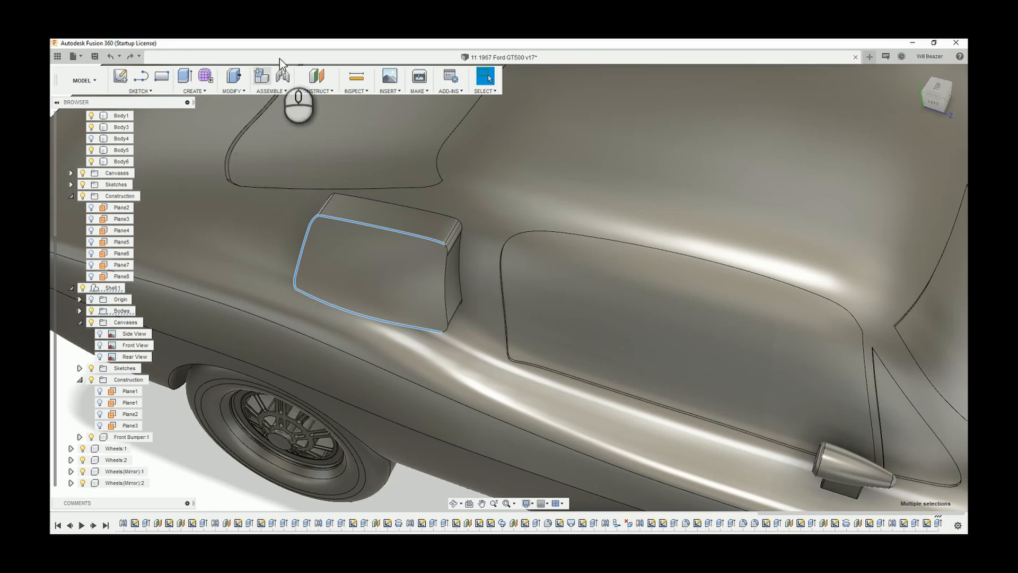
key("f")
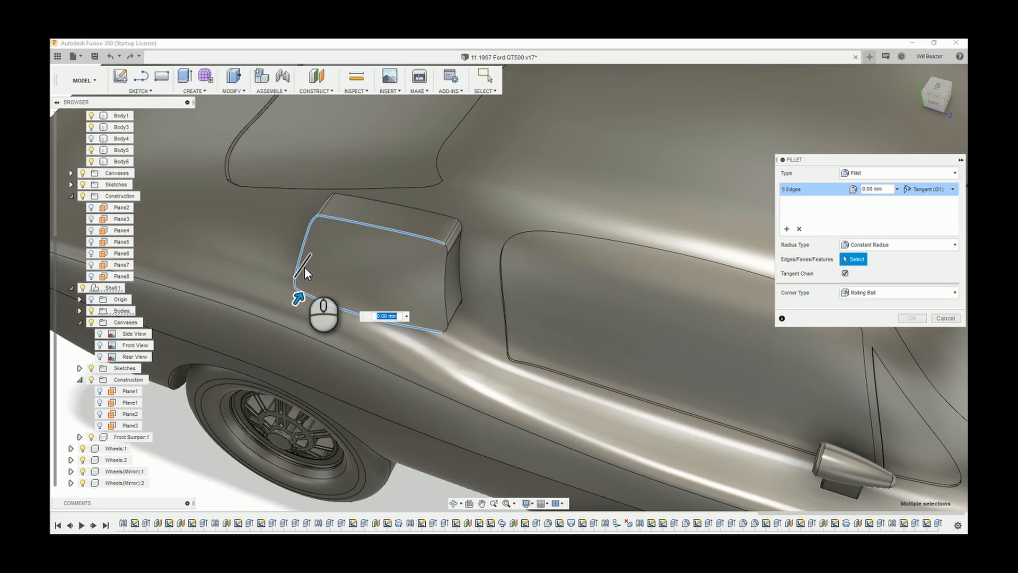
type("80")
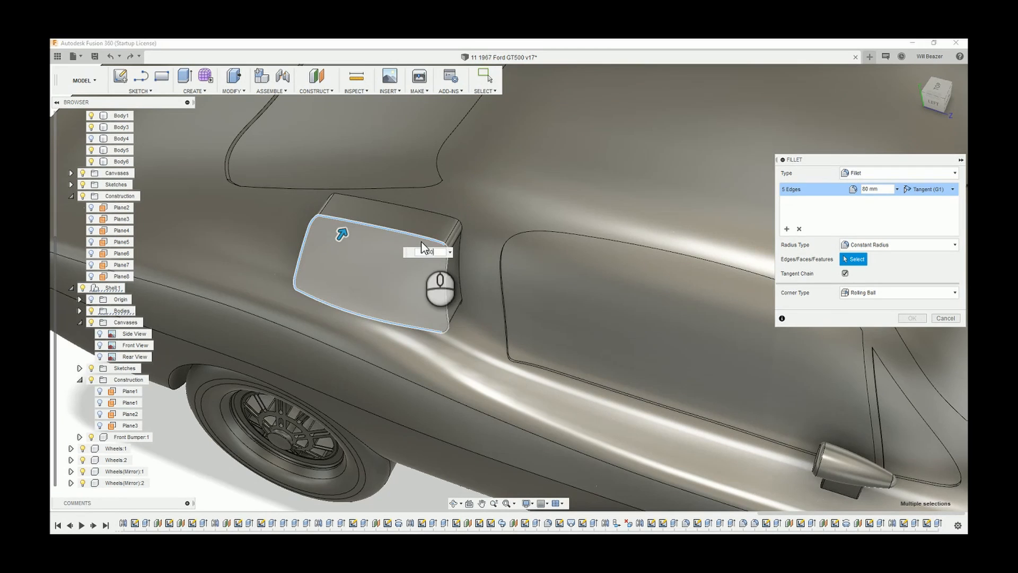
- Try a 40 mm radius for the fillet around the scoop's outer face
key("BackSpace")
key("BackSpace")
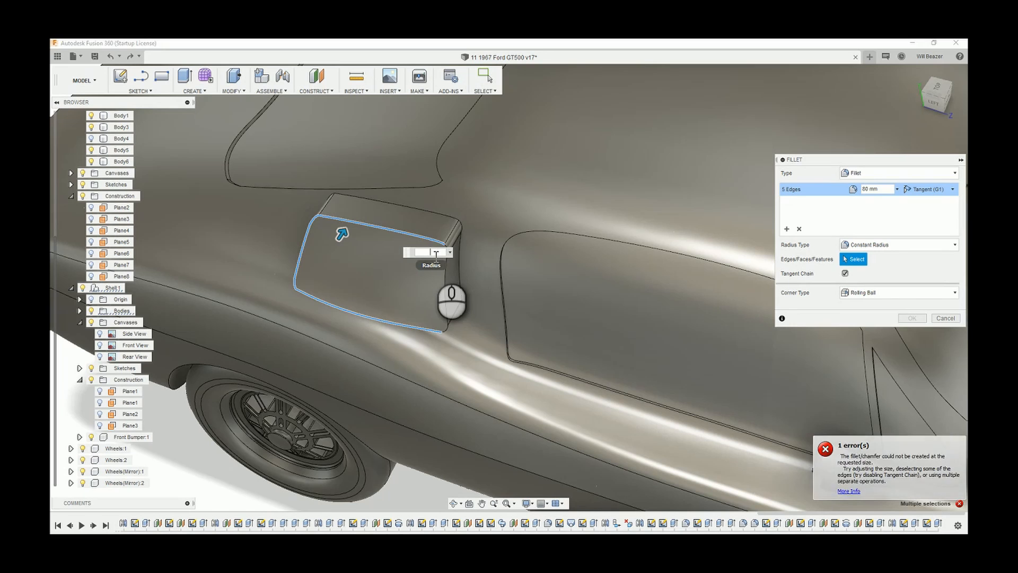
type("40")
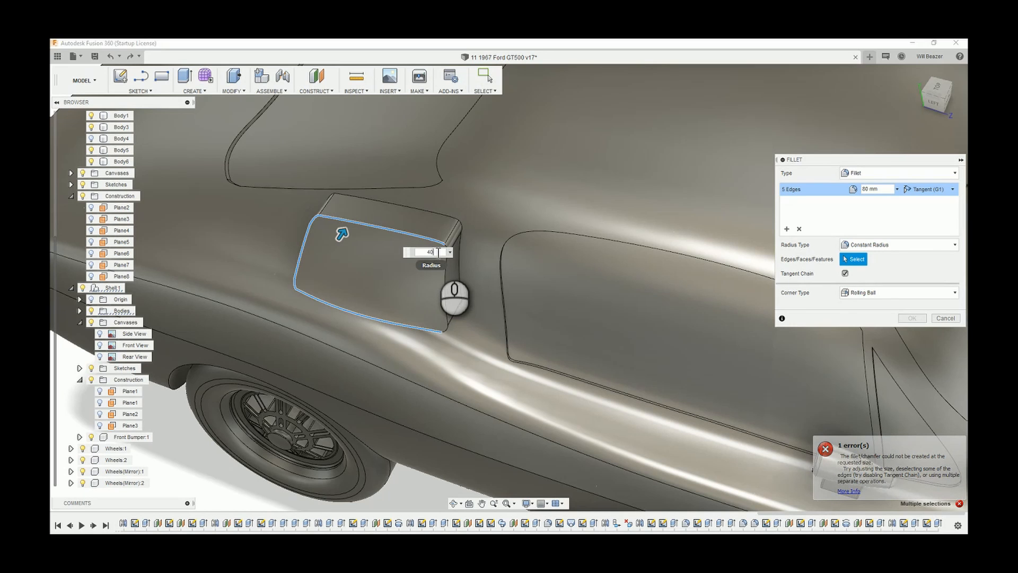
key("Return")
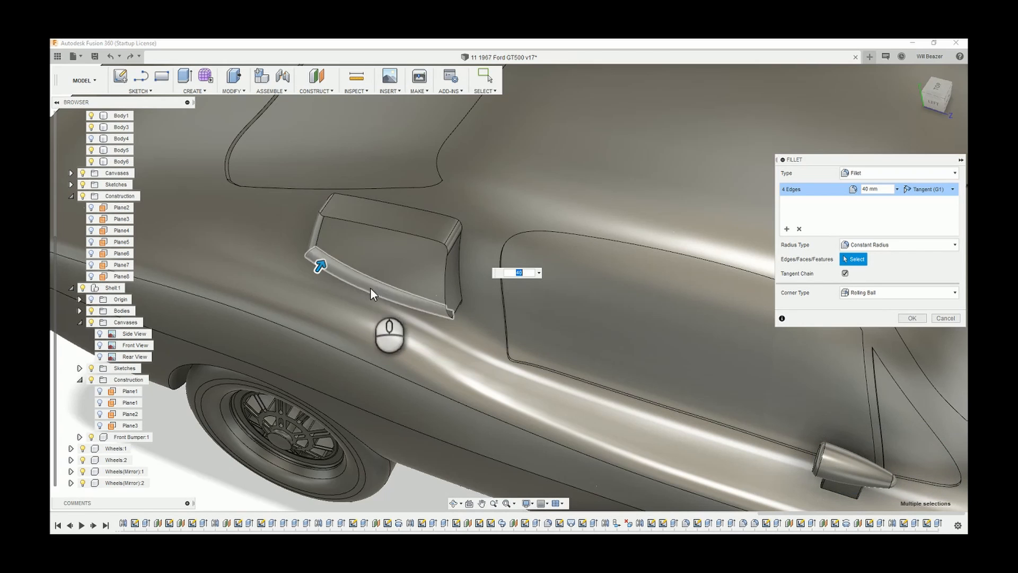
- Set the fillet radius on the scoop's rear and lower outer edges to 50 mm and complete the fillet
middle_click_drag(350, 241, 442, 287, "shift")
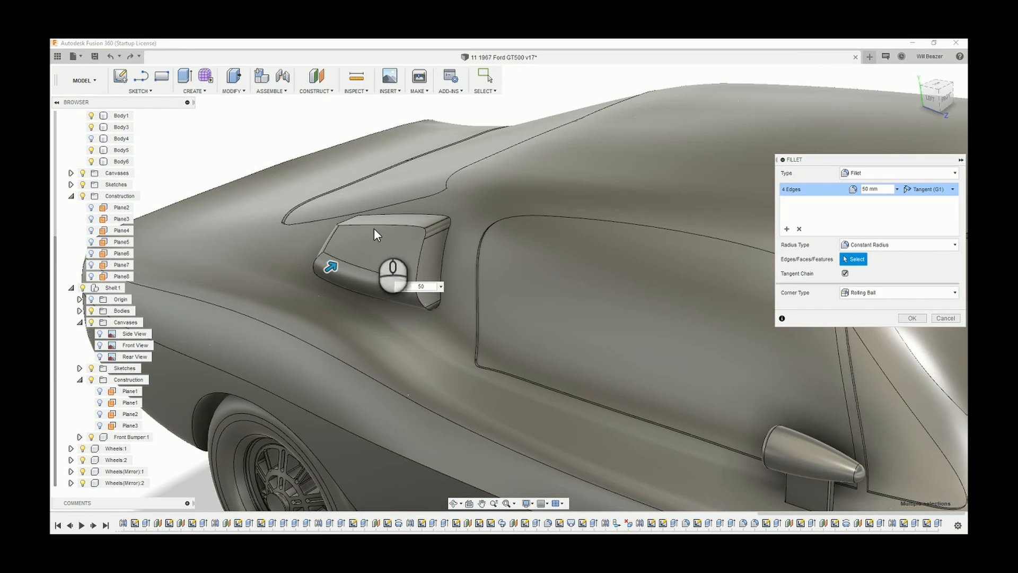
scroll(417, 241, "down", 2)
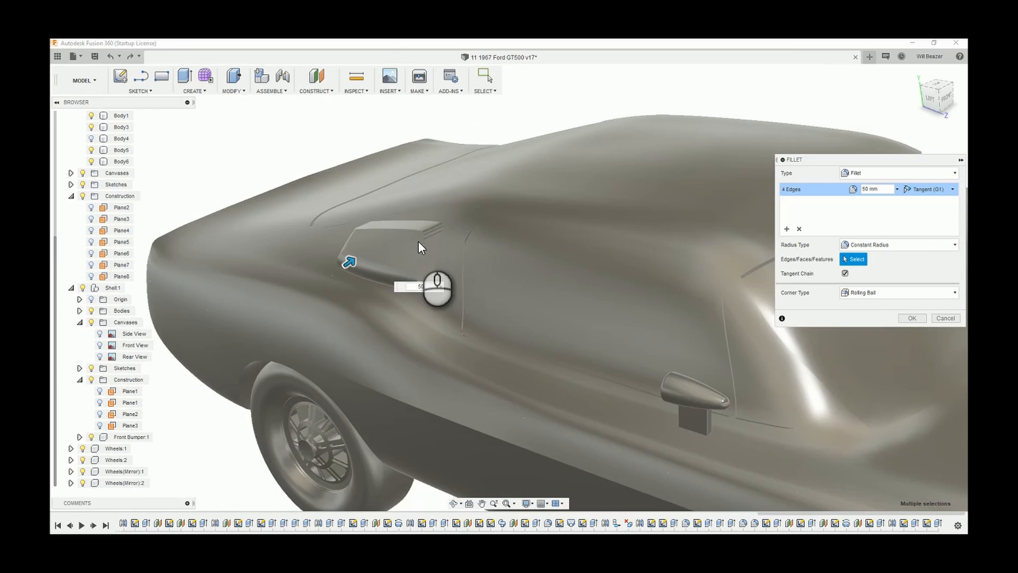
middle_click_drag(418, 241, 396, 250, "shift")
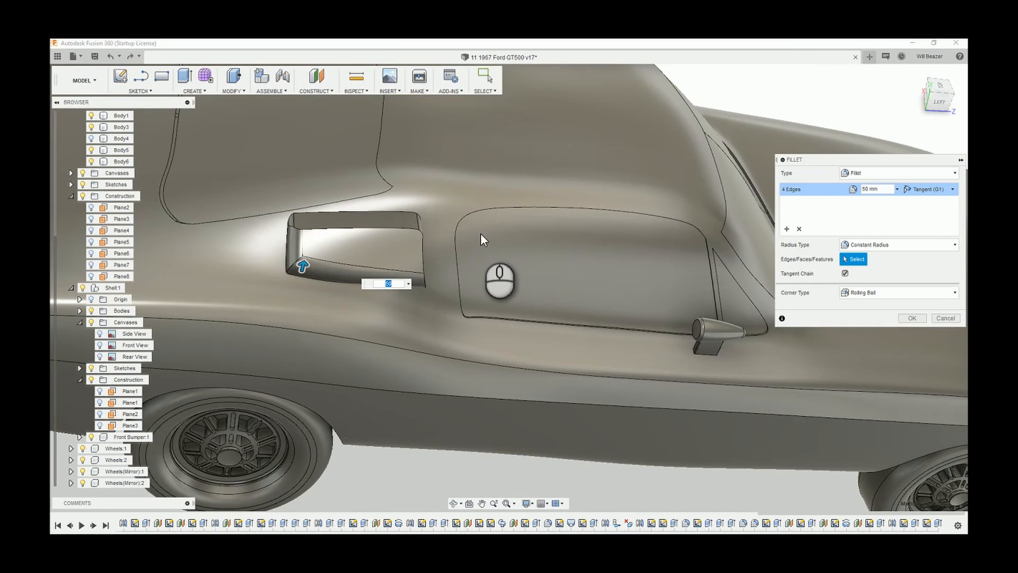
left_click(911, 317)
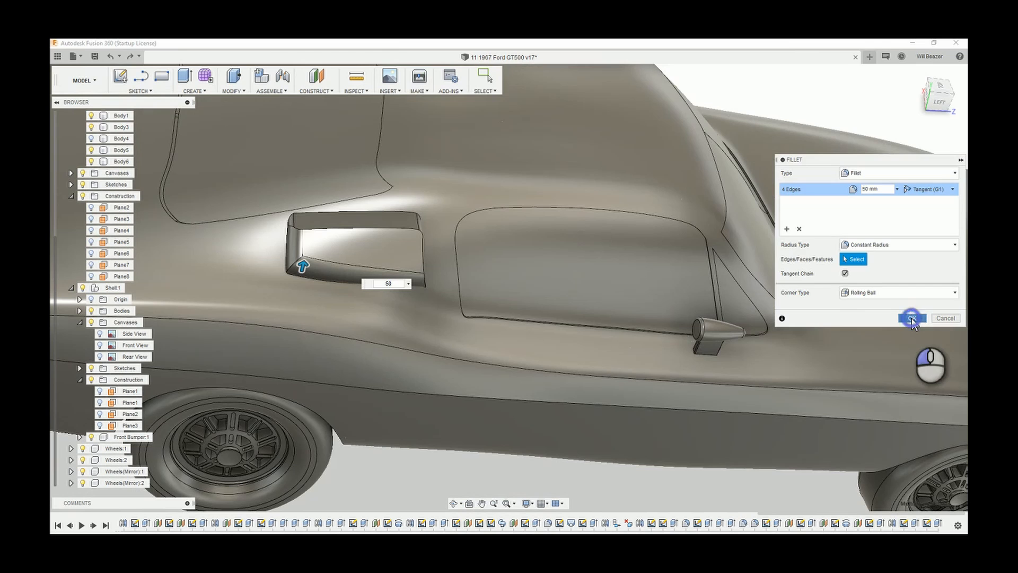
- Try to shell the scoop inward from its front face with a 1 mm inside thickness
scroll(313, 233, "up", 3)
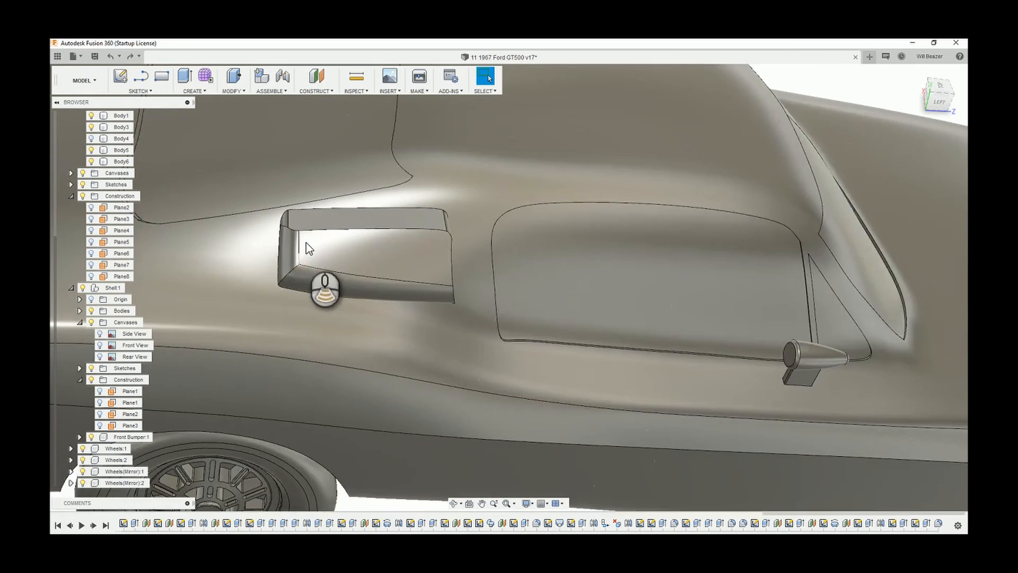
scroll(287, 229, "up", 2)
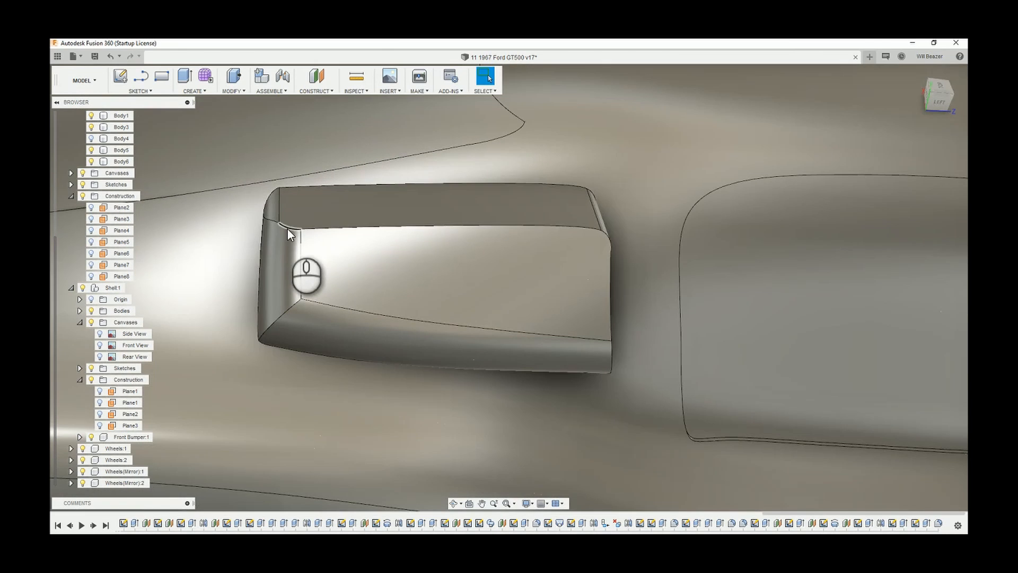
scroll(426, 245, "down", 3)
middle_click_drag(427, 245, 521, 258, "shift")
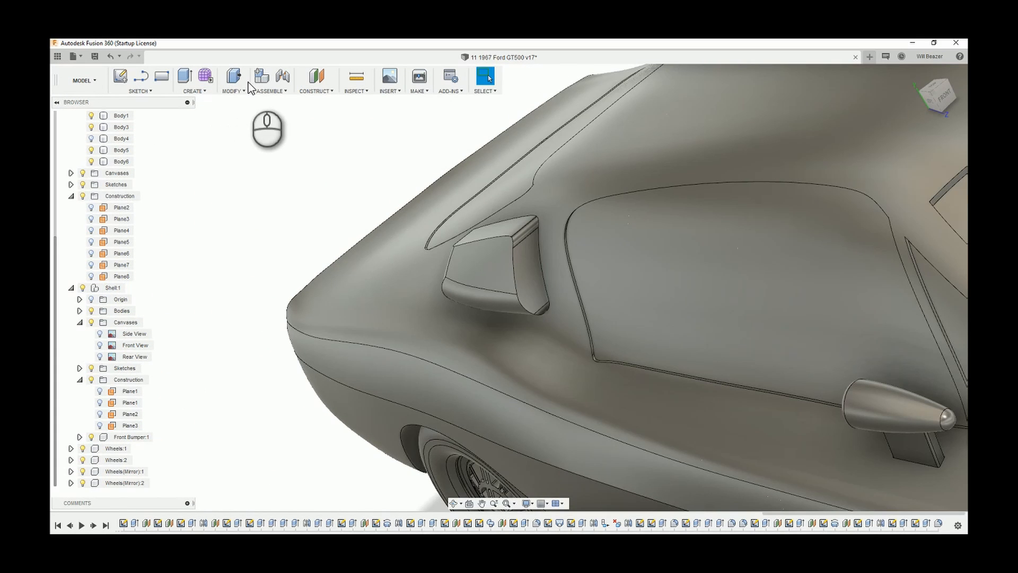
left_click(234, 91)
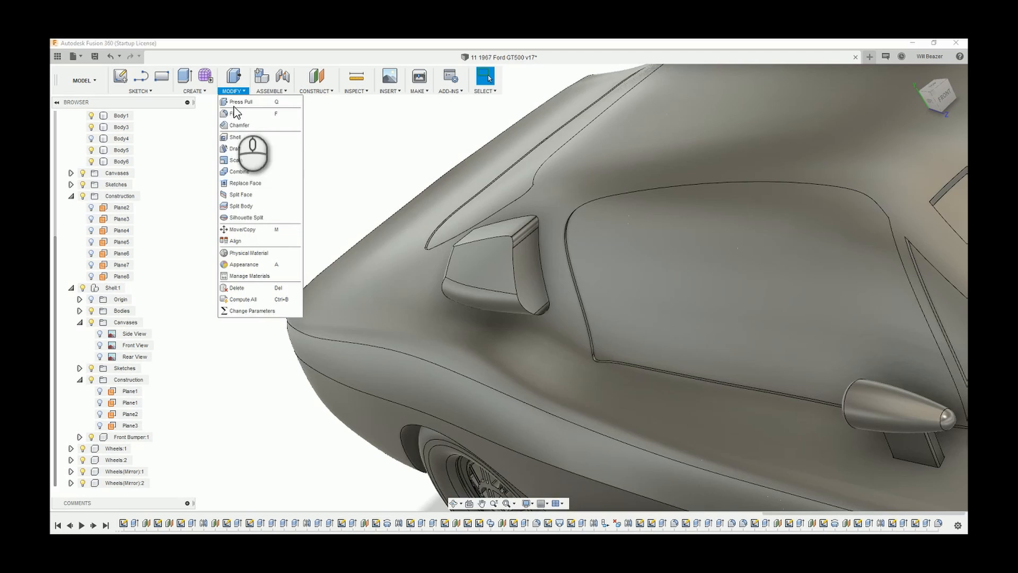
left_click(236, 137)
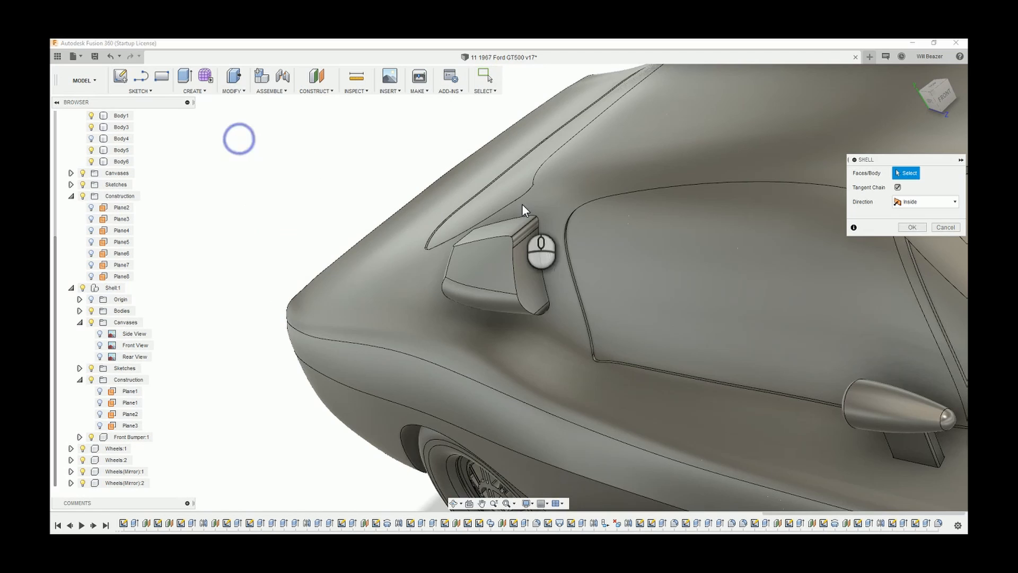
left_click(530, 259)
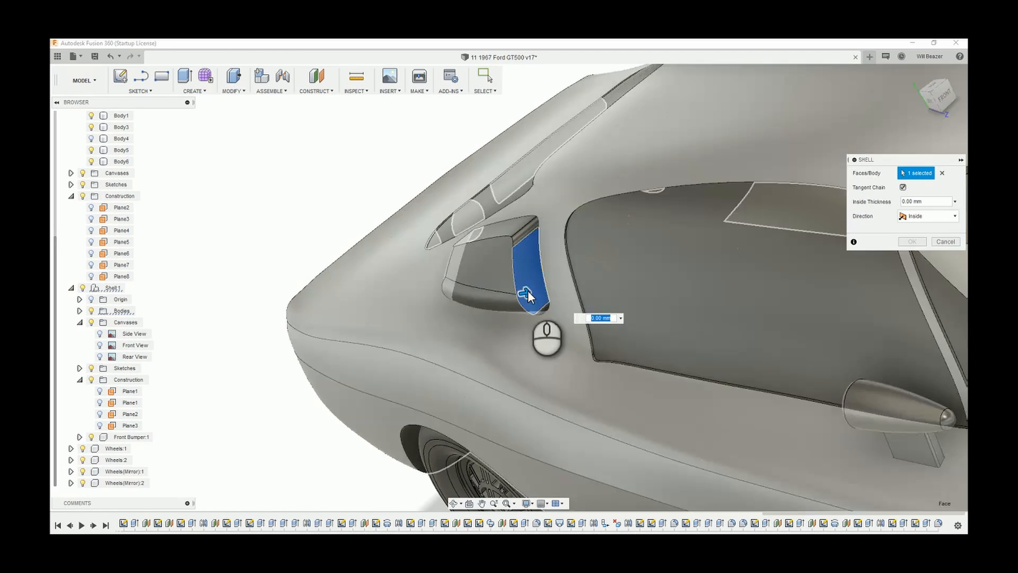
left_click_drag(525, 292, 517, 293)
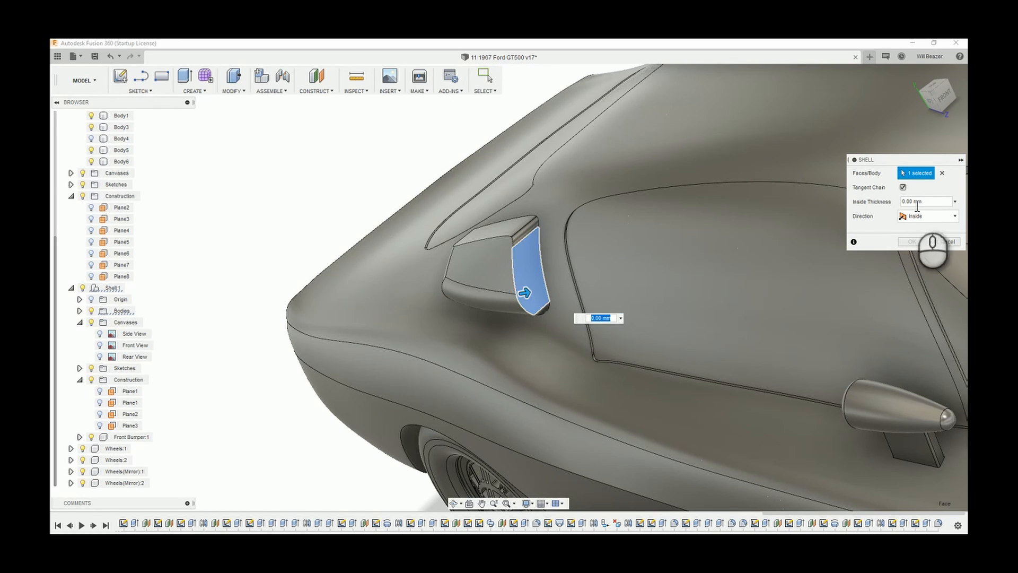
double_click(925, 201)
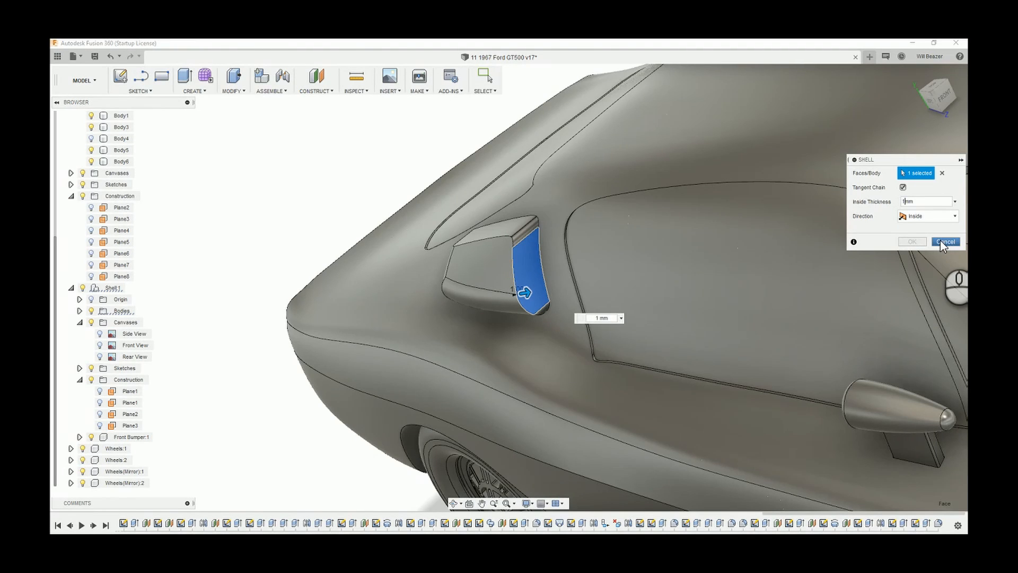
left_click(943, 241)
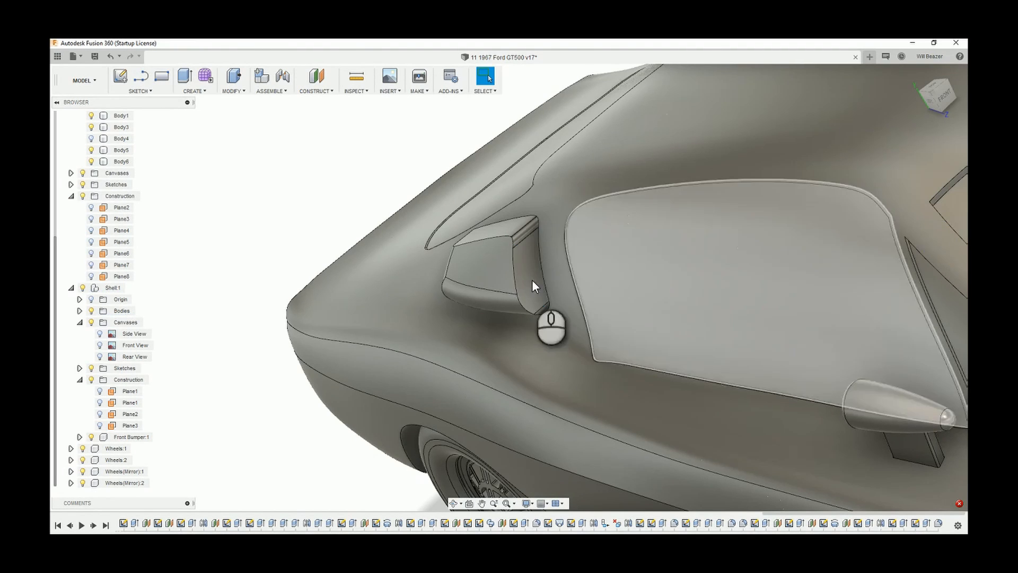
- Examine the scoop's shape and its fit on the car body from the side and from above
scroll(472, 275, "down", 3)
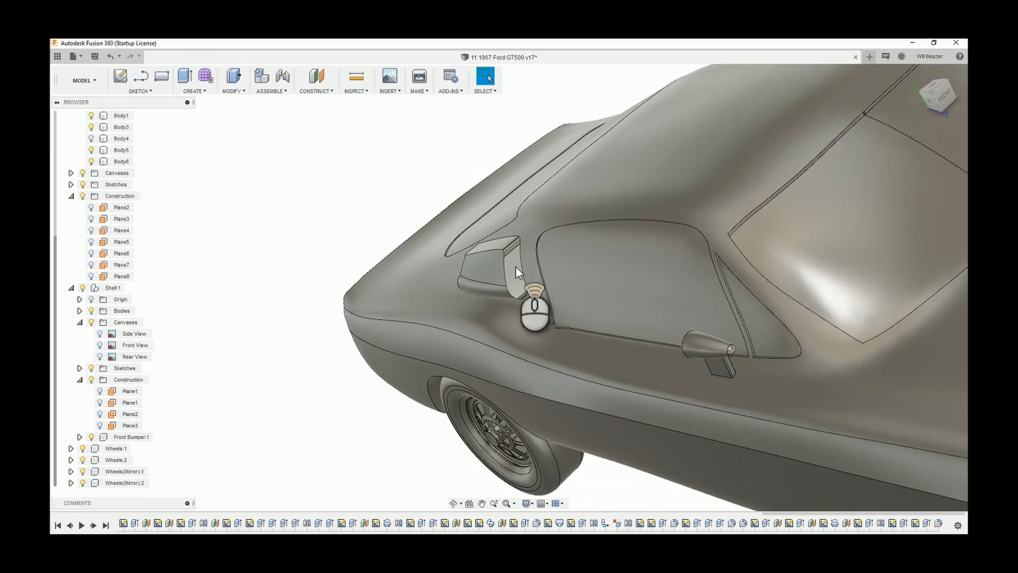
middle_click_drag(501, 285, 489, 283, "shift")
scroll(513, 268, "down", 3)
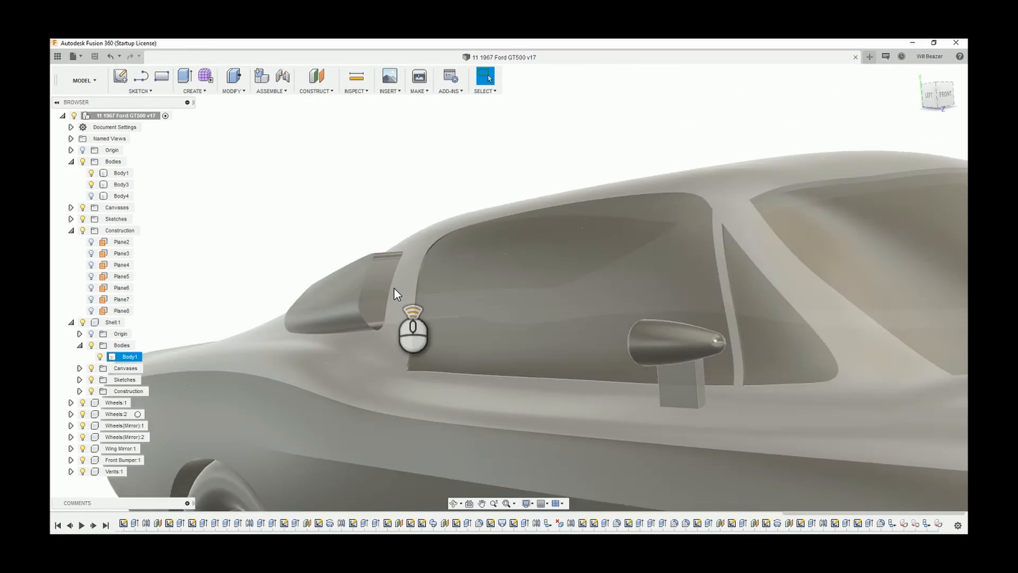
middle_click_drag(393, 288, 377, 263, "shift")
left_click(369, 288)
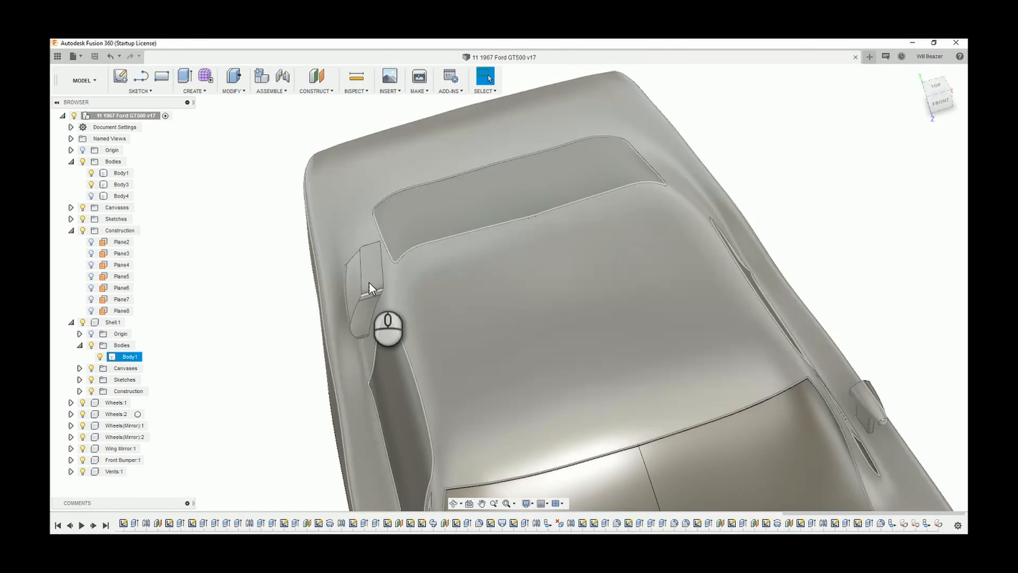
left_click(373, 276)
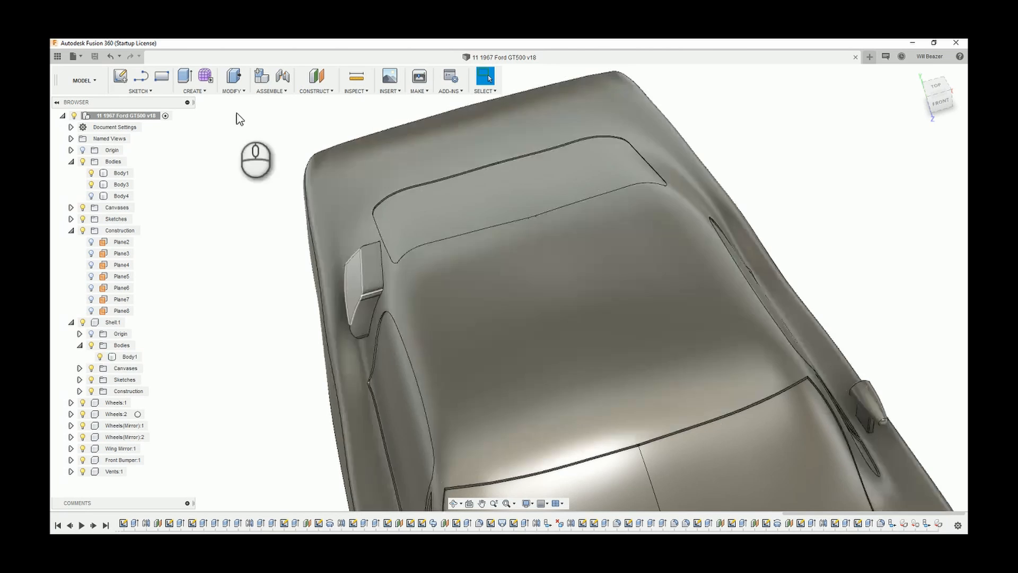
left_click(409, 229)
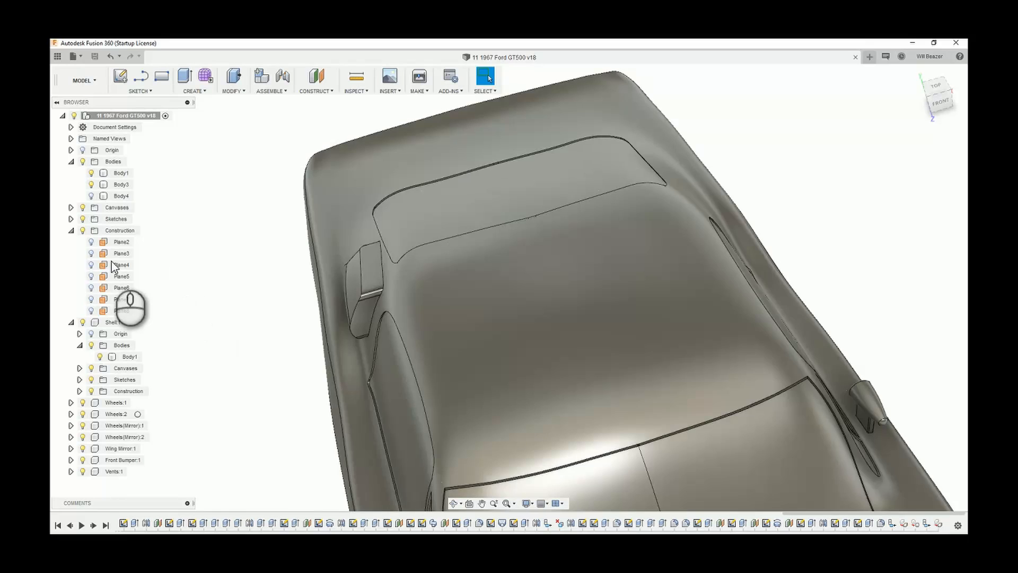
left_click(943, 230)
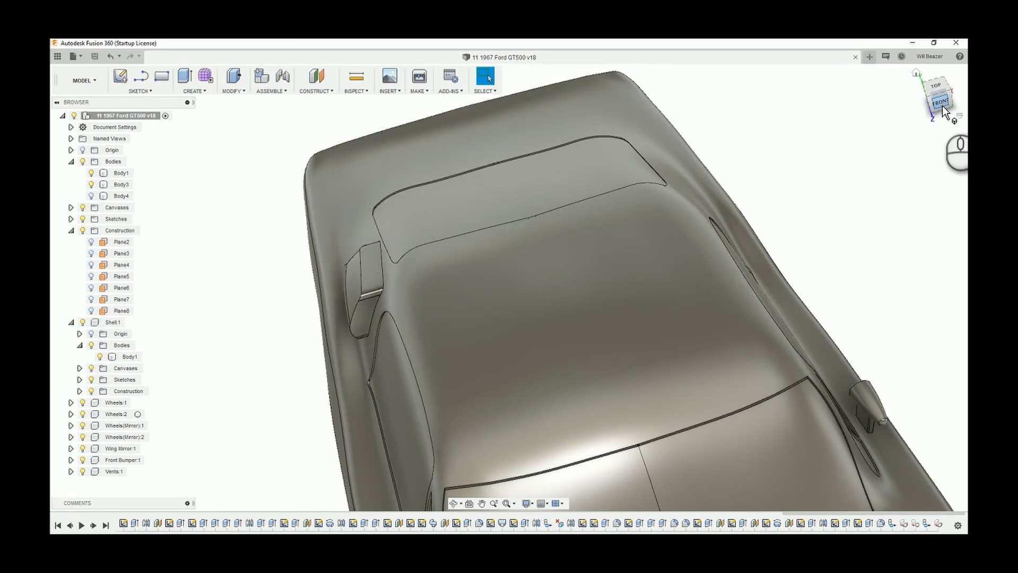
- Start a new sketch on the front origin plane of the car
left_click(938, 100)
scroll(371, 398, "up", 8)
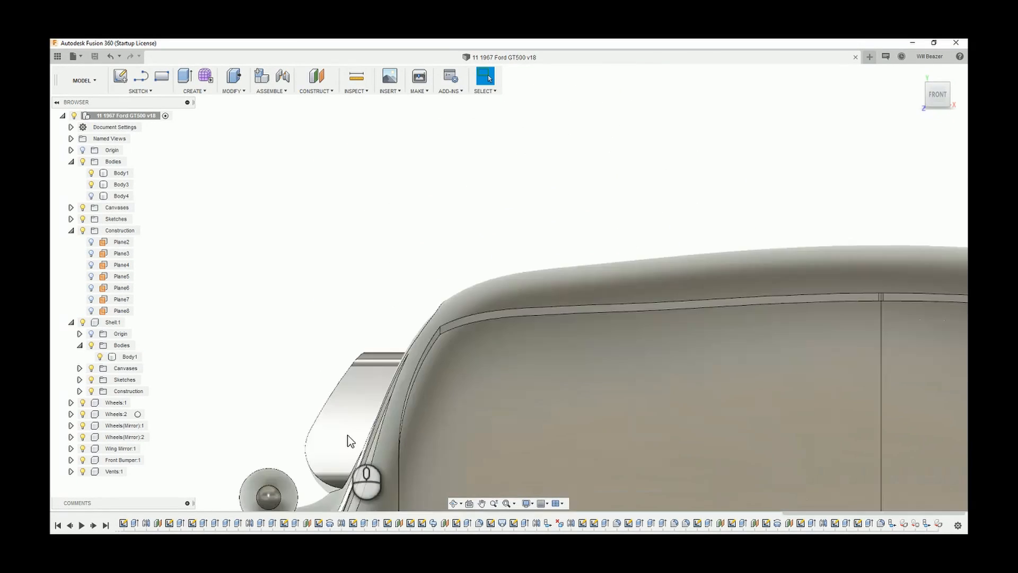
scroll(379, 401, "down", 5)
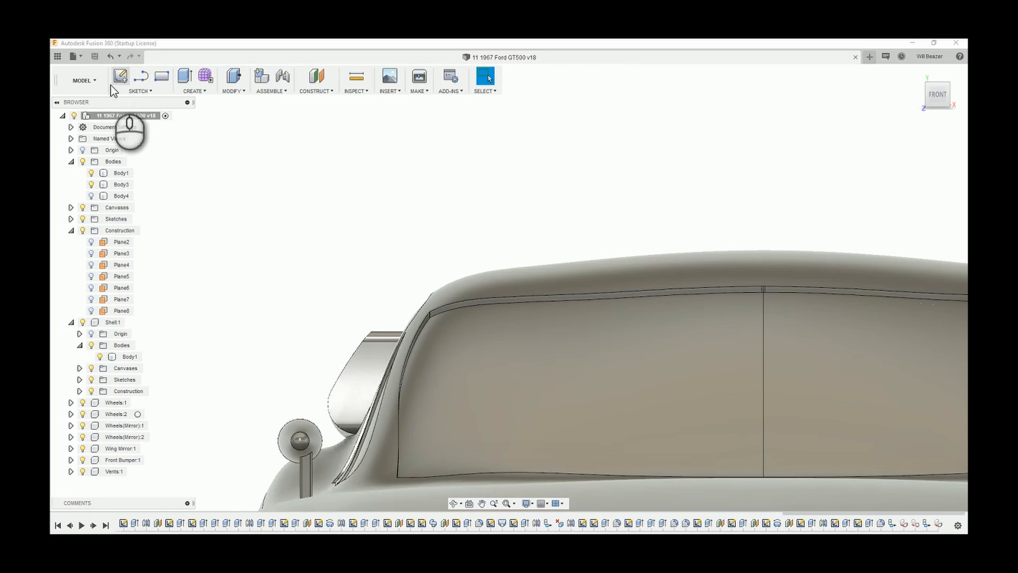
left_click(118, 79)
scroll(352, 292, "down", 6)
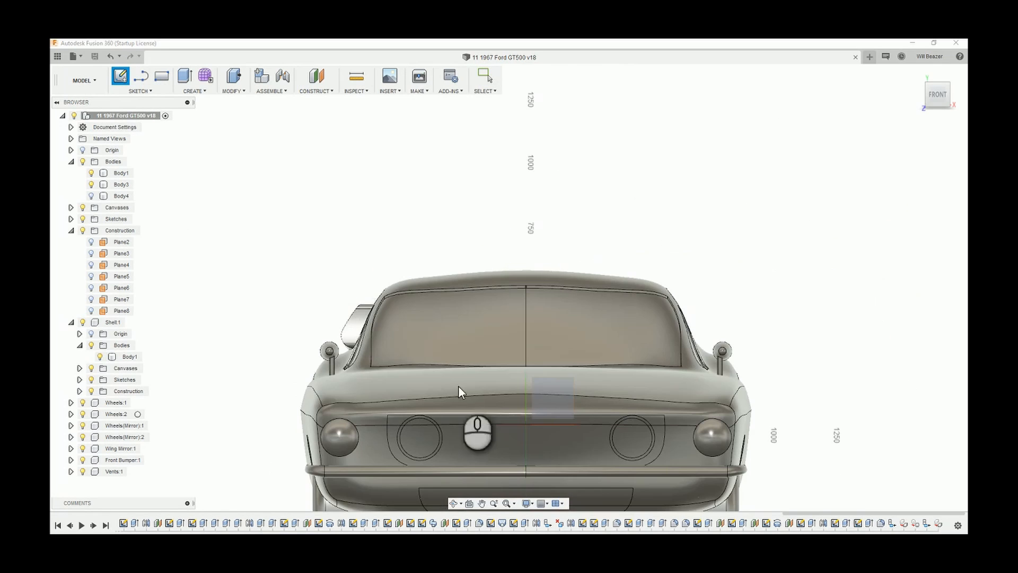
left_click(397, 357)
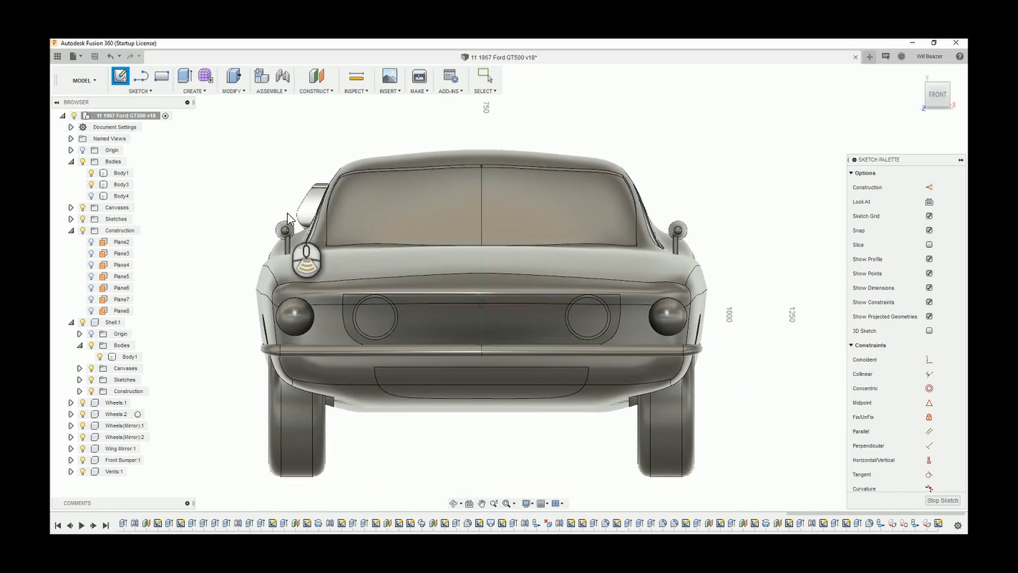
- Project the five edges of the scoop's front face into the sketch, keeping the projection linked
scroll(287, 213, "up", 5)
scroll(357, 218, "down", 2)
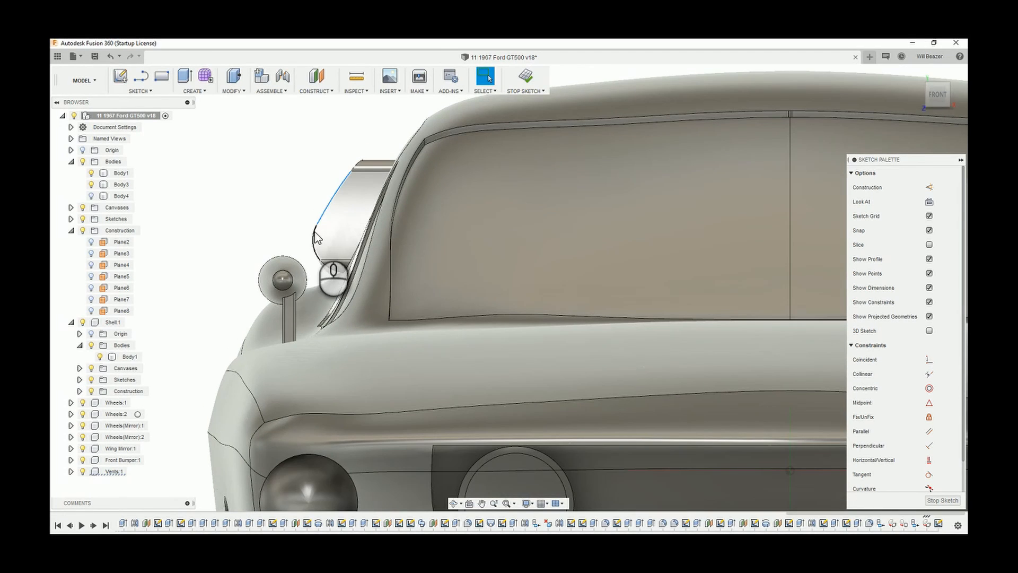
scroll(272, 209, "up", 5)
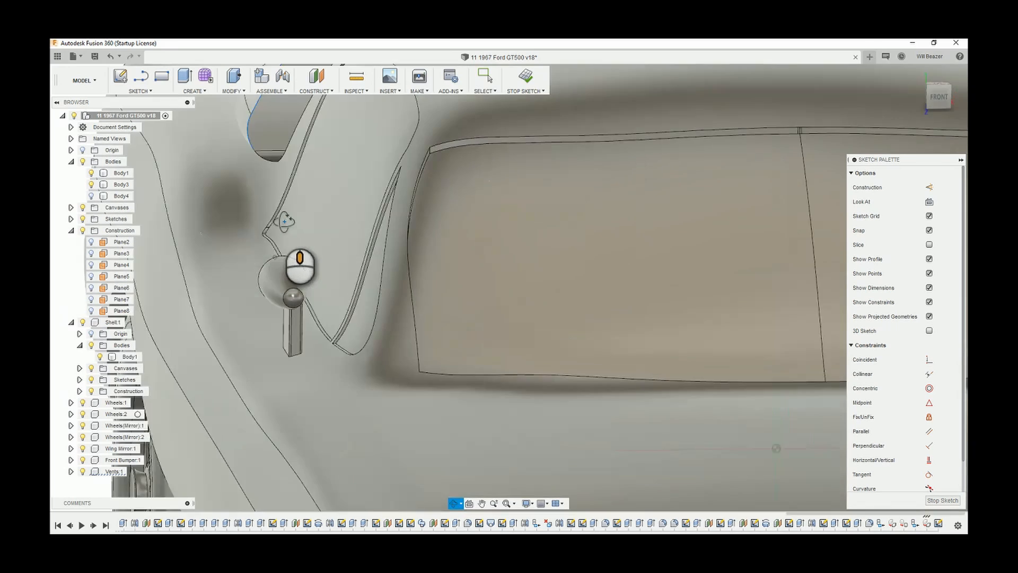
left_click(245, 161, "ctrl")
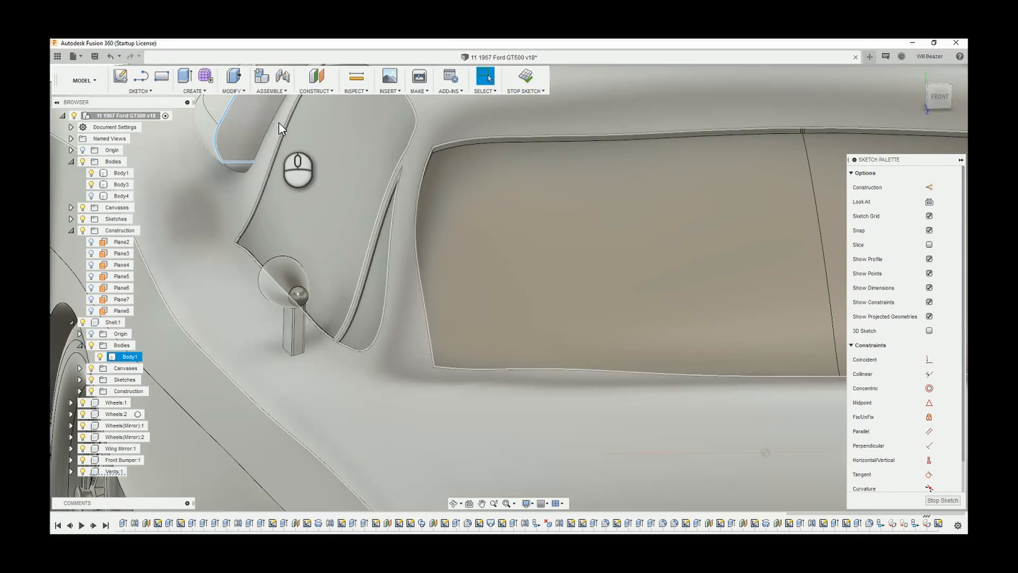
middle_click_drag(277, 124, 257, 272)
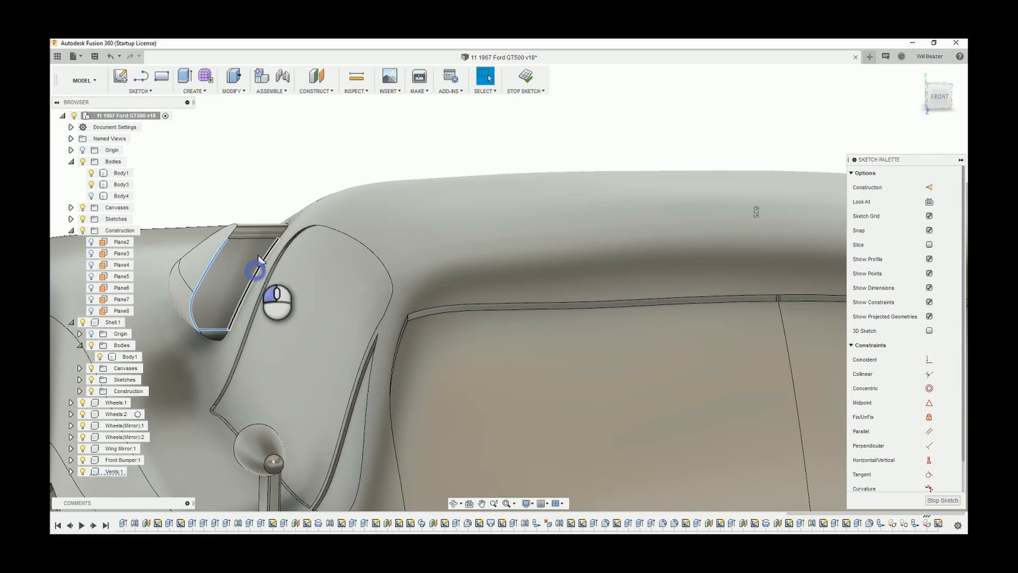
left_click(297, 292)
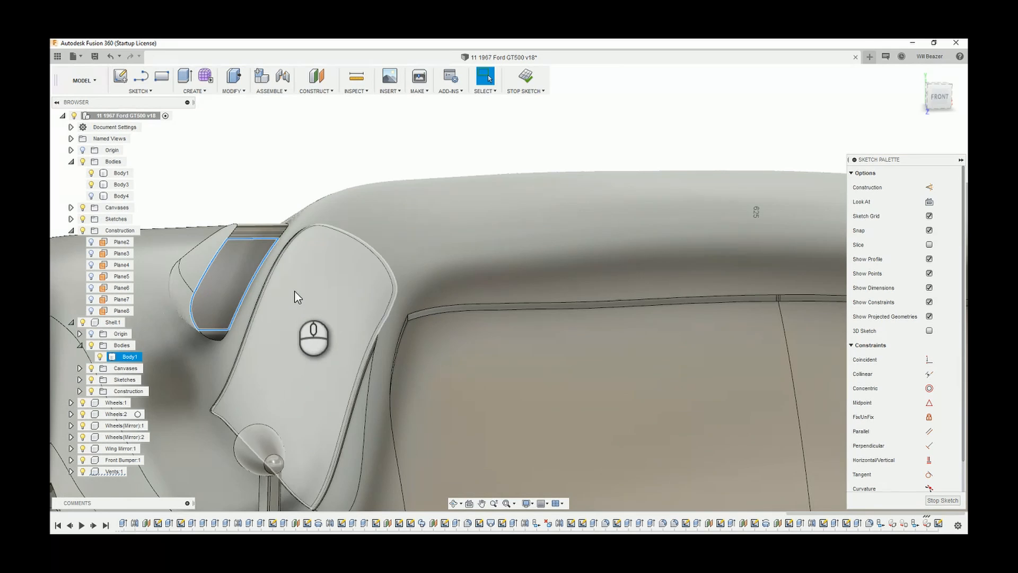
key("p")
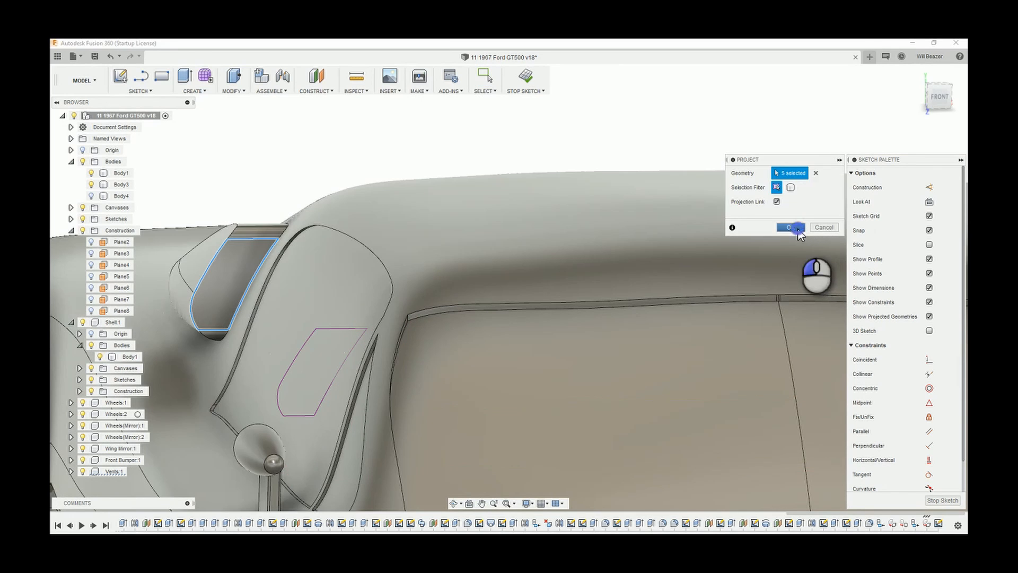
left_click(795, 227)
- Offset all five projected curves of the scoop outline inward by about 16.8 mm
left_click(937, 95)
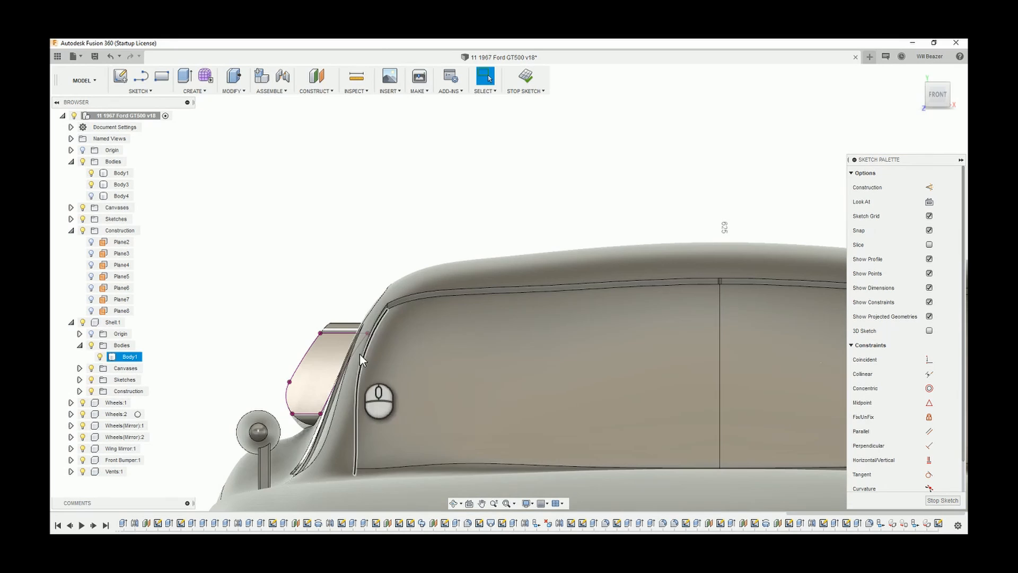
key("o")
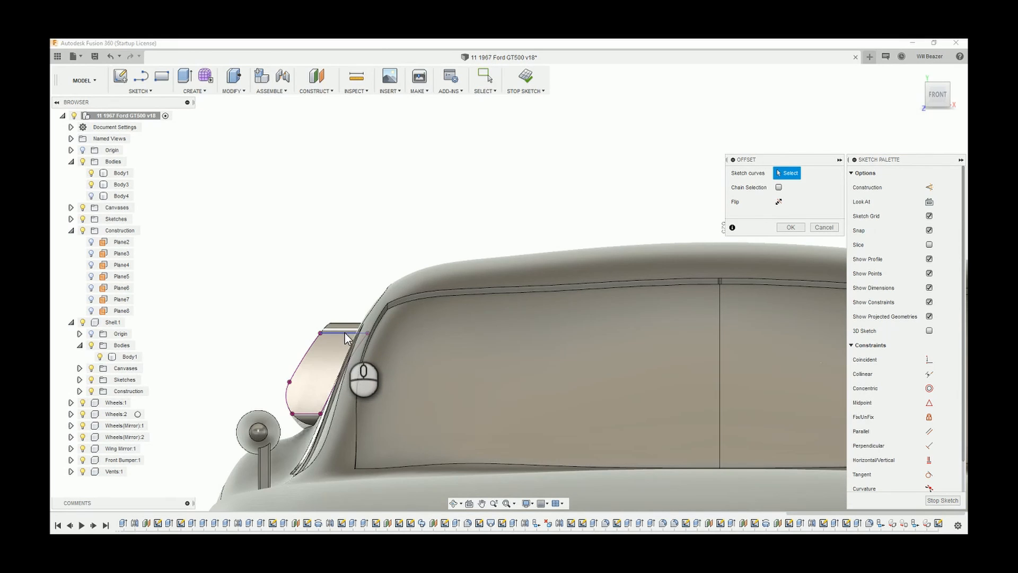
left_click(309, 347)
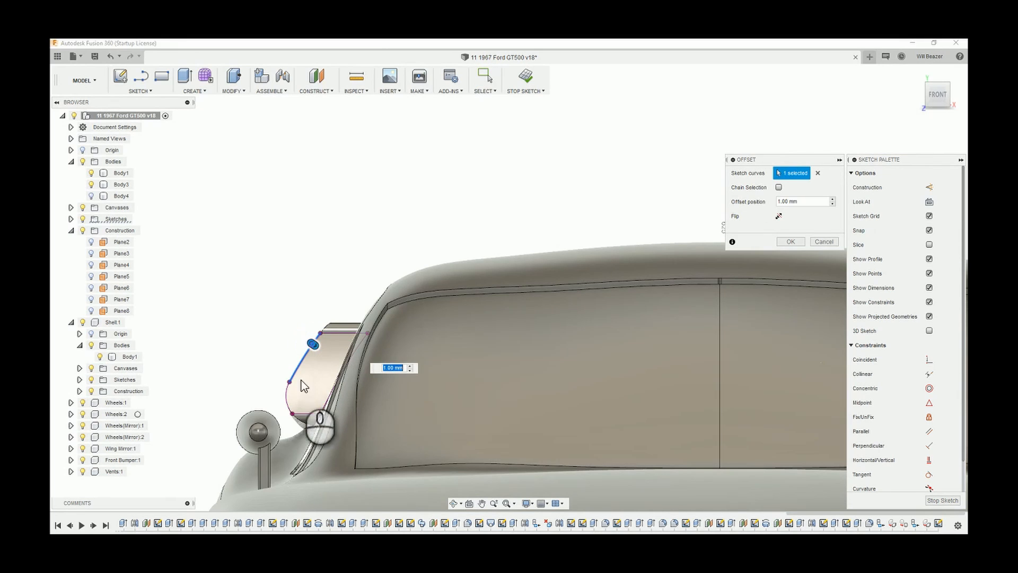
left_click(285, 398)
left_click(301, 413)
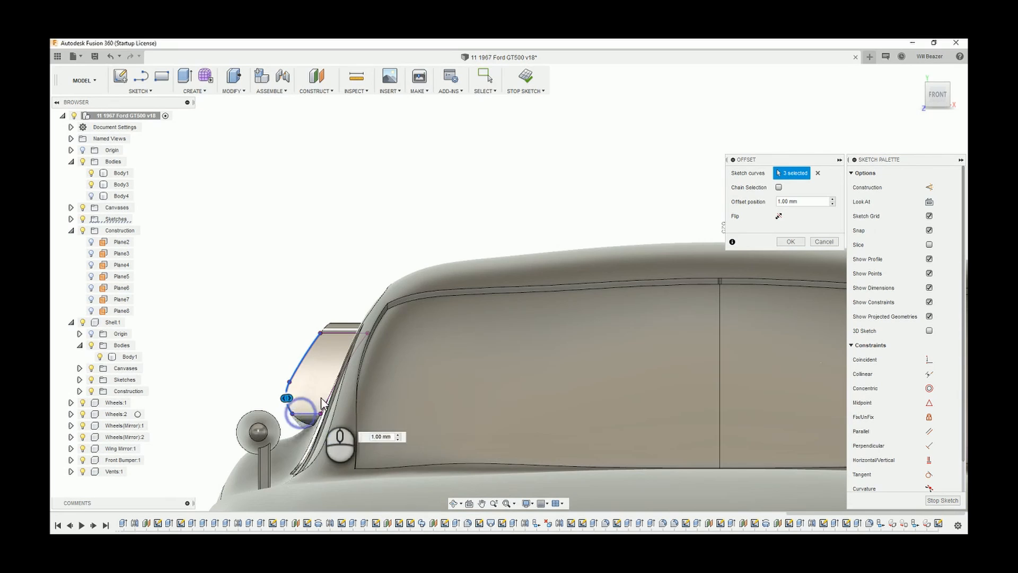
left_click(326, 396)
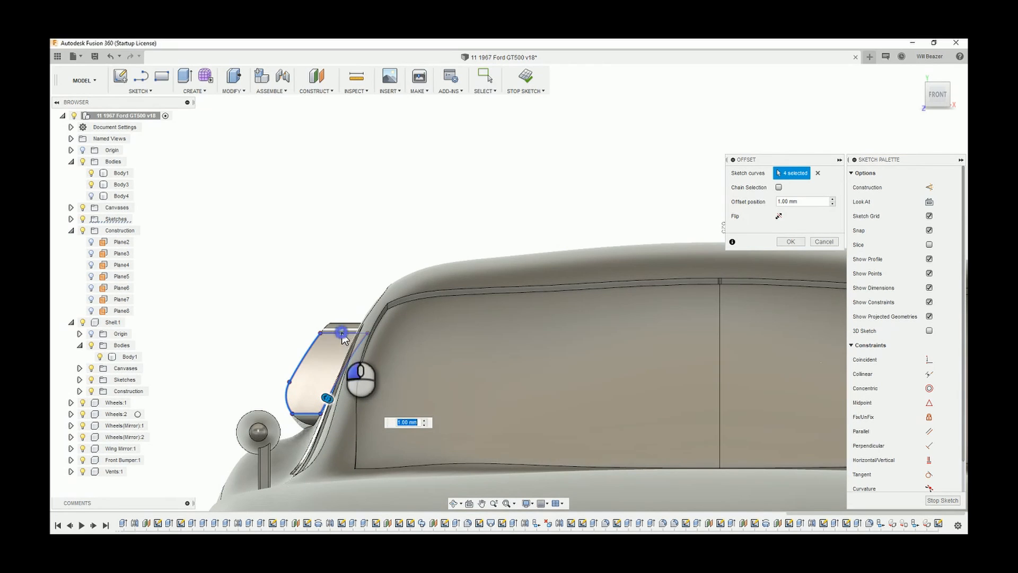
left_click(342, 332)
left_click_drag(343, 333, 342, 343)
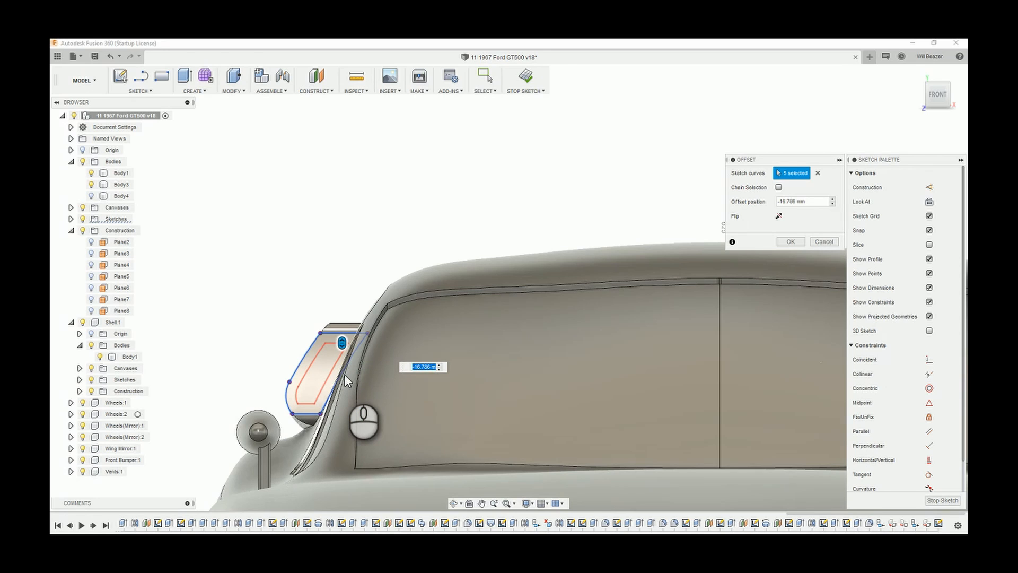
key("Return")
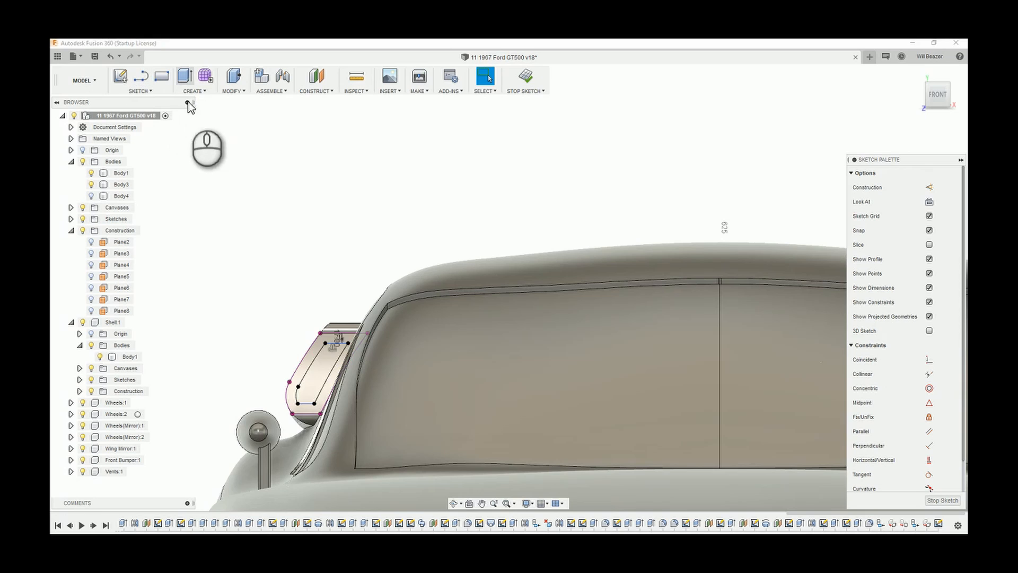
- Extrude the inner offset profile with its start set to From Object, using the scoop's front face
key("e")
left_click(321, 371)
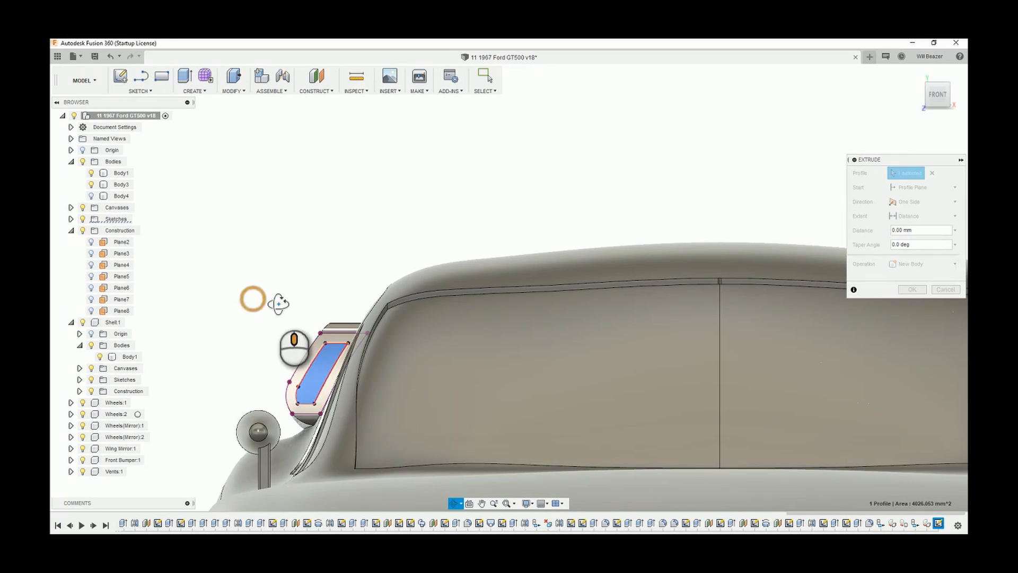
middle_click_drag(279, 303, 310, 339, "shift")
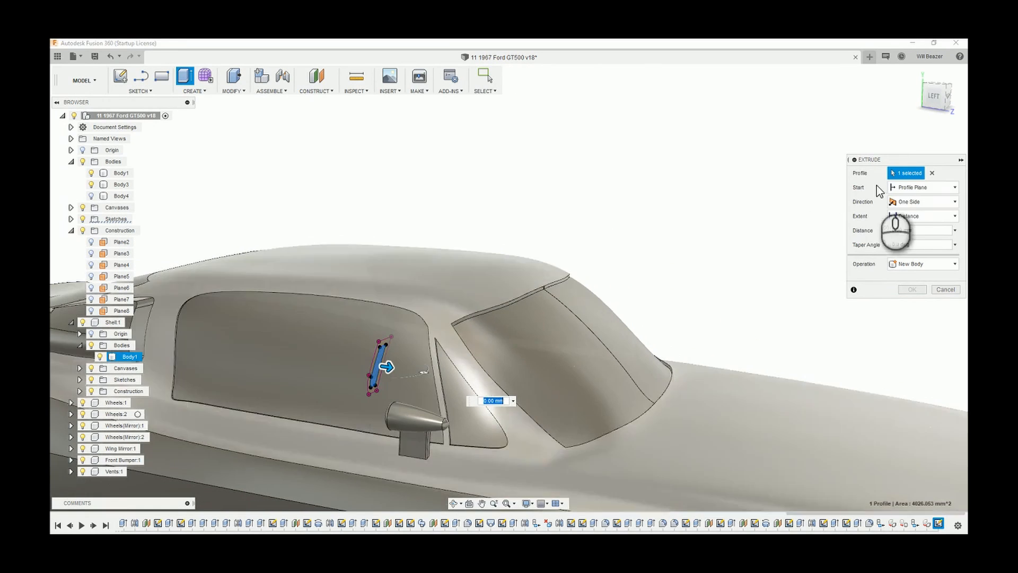
left_click(921, 191)
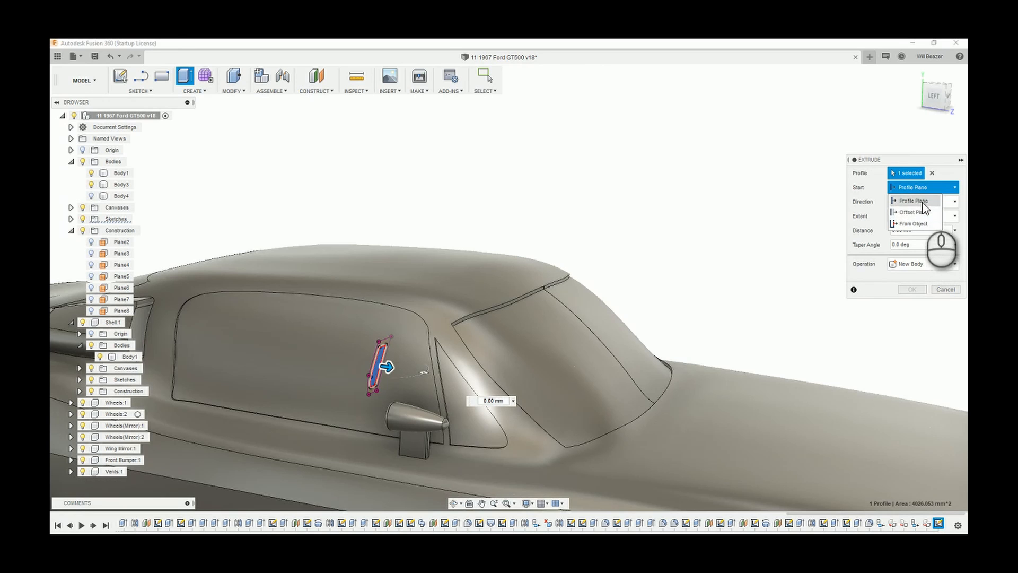
left_click(921, 222)
middle_click_drag(512, 199, 724, 206)
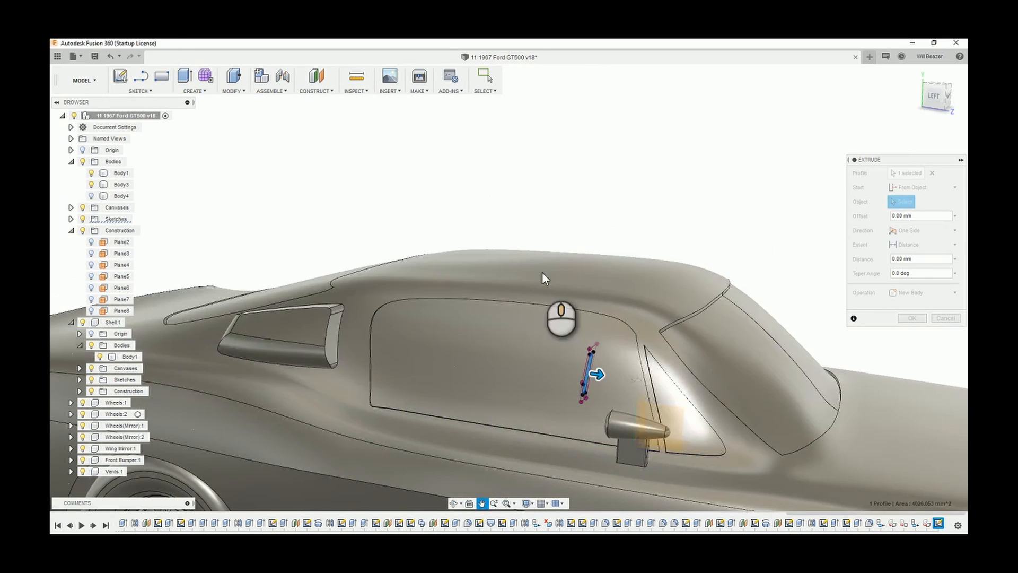
left_click(332, 336)
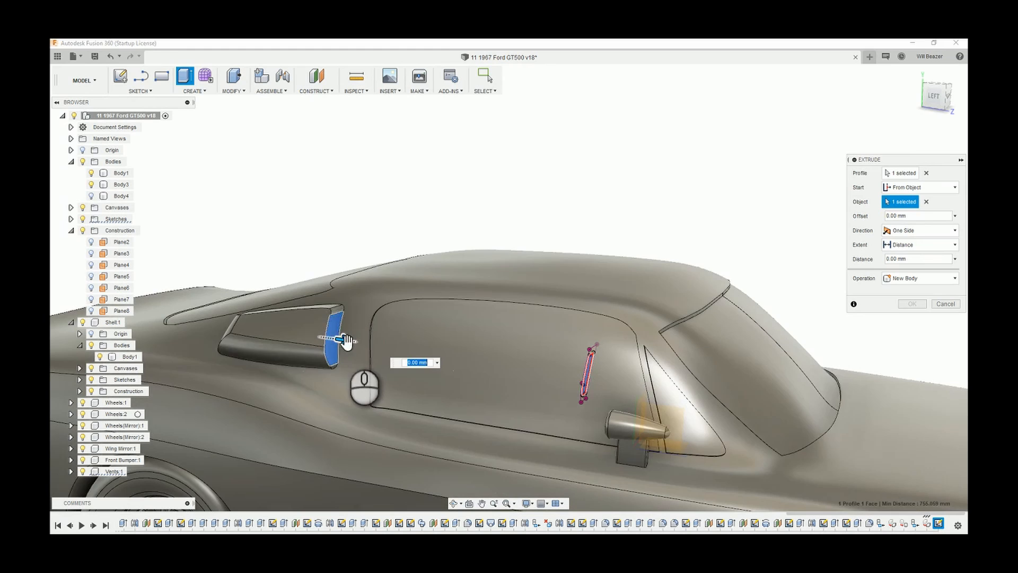
- Cut the inner profile back into the scoop with an extrusion distance of -100 mm
left_click_drag(346, 341, 342, 340)
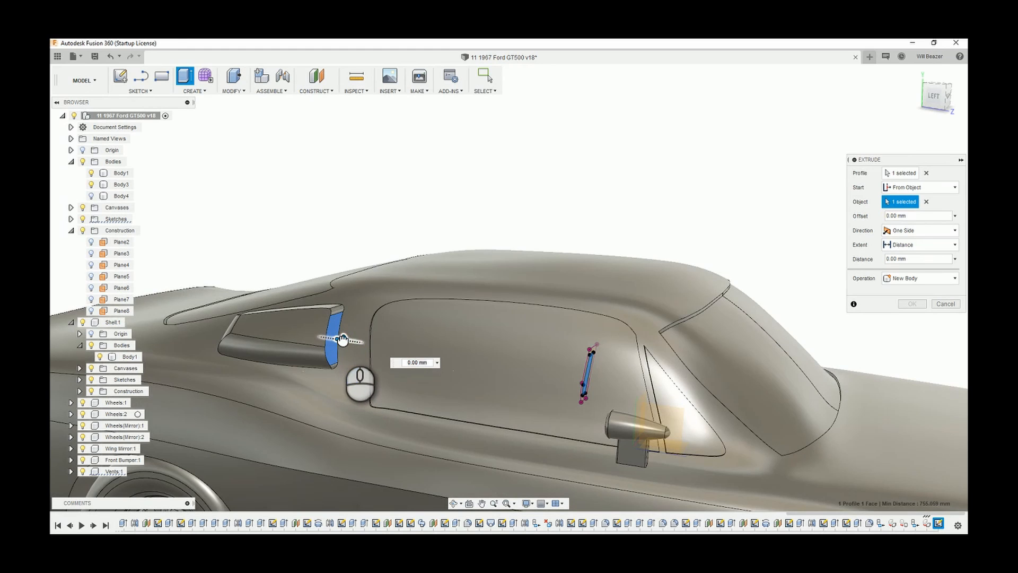
left_click_drag(346, 340, 318, 340)
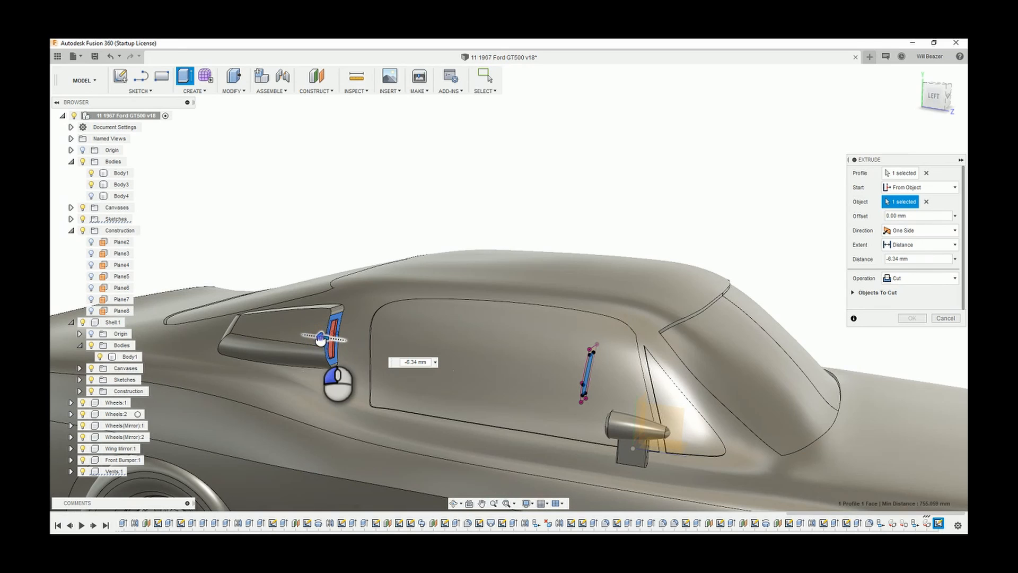
left_click_drag(316, 337, 316, 338)
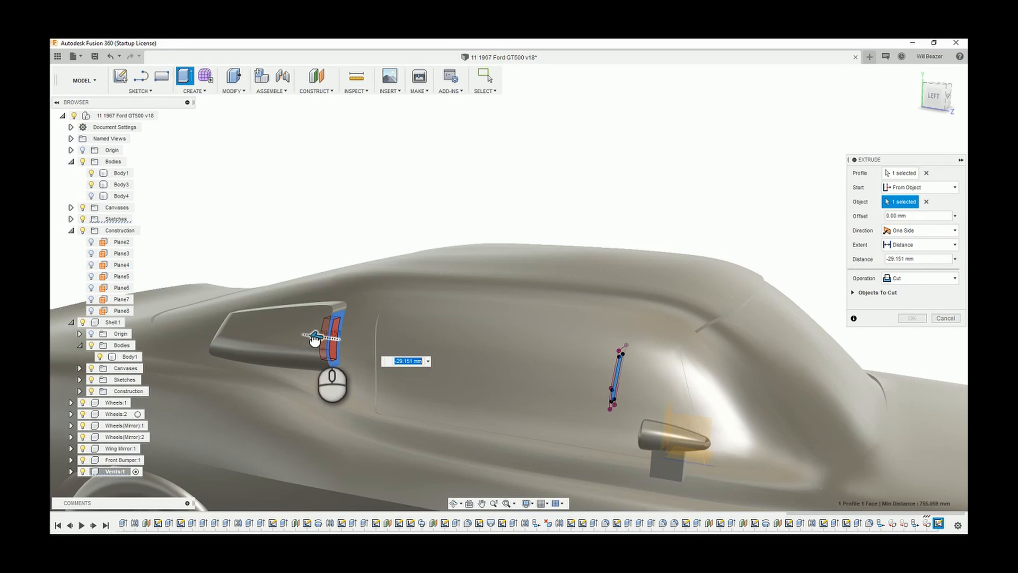
left_click_drag(314, 341, 275, 332)
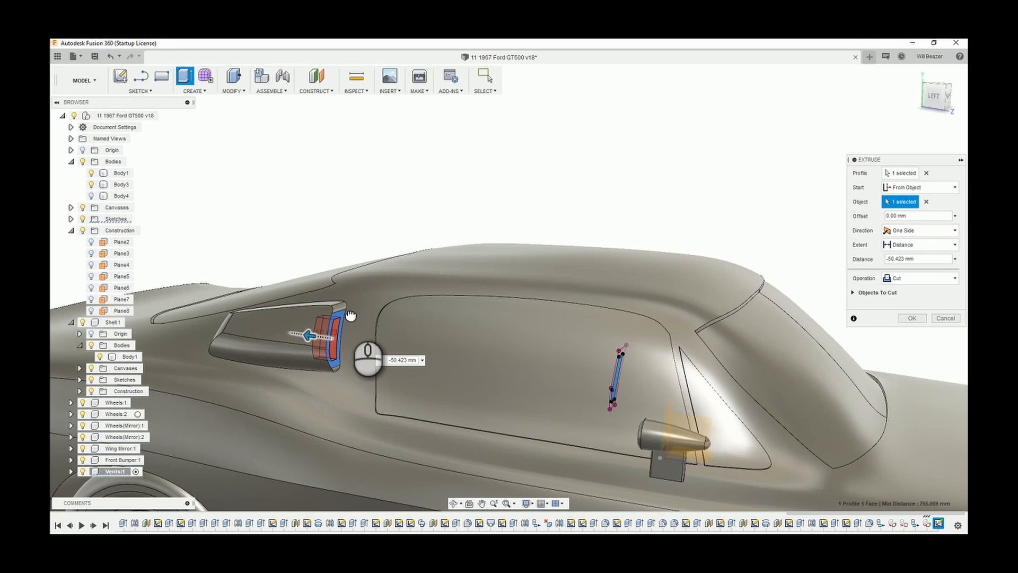
scroll(349, 311, "down", 1)
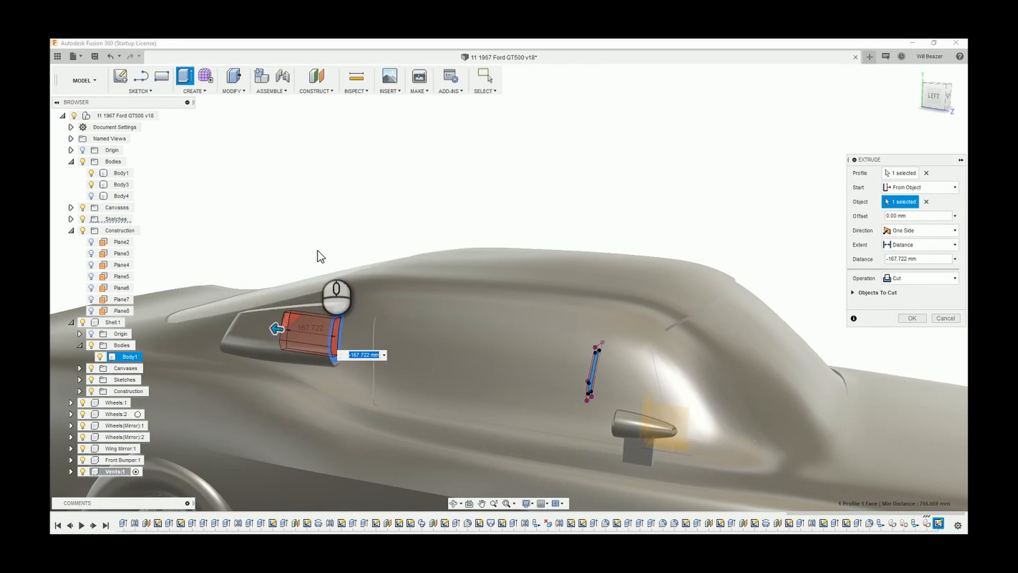
left_click_drag(276, 330, 292, 338)
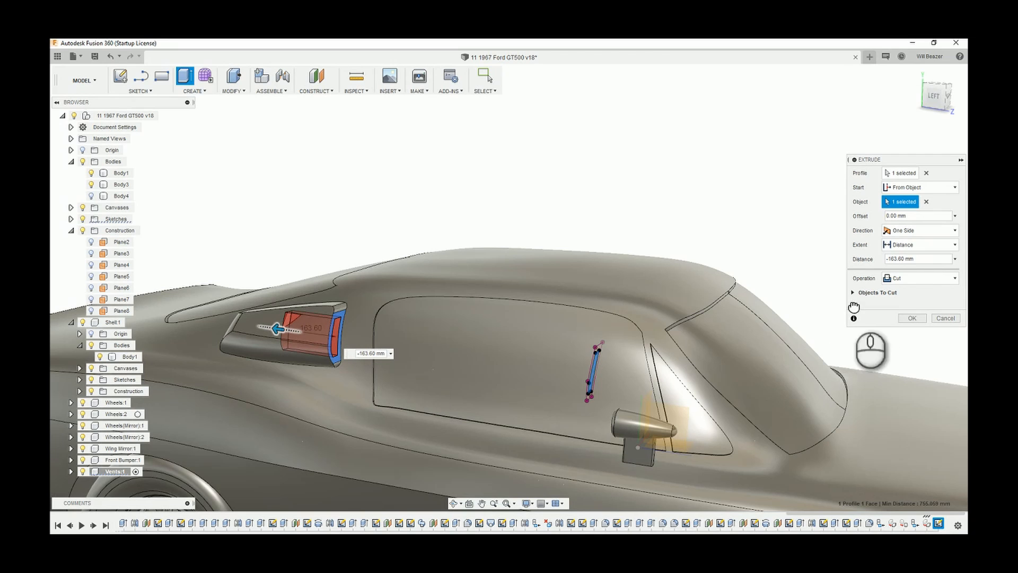
left_click(684, 327)
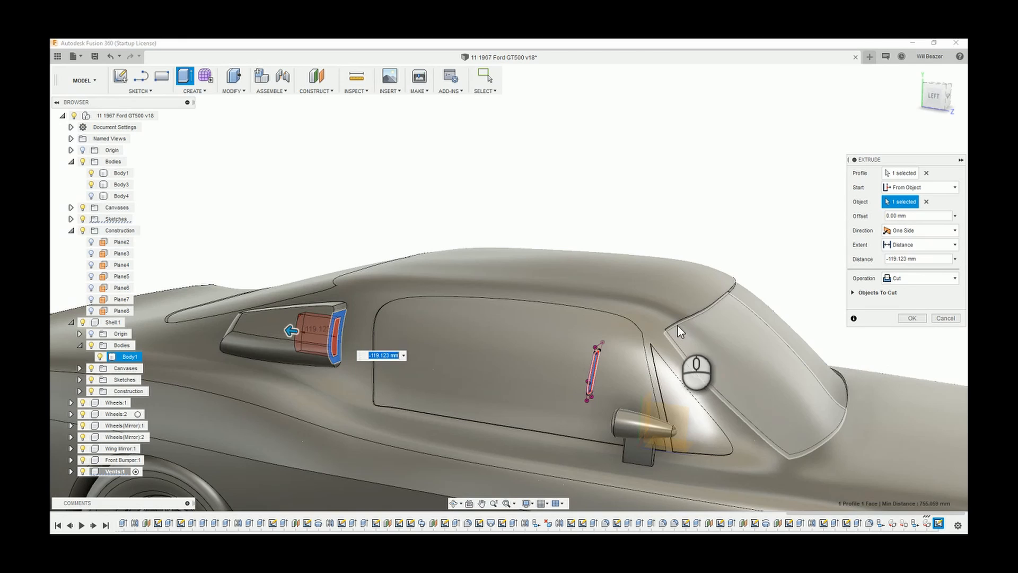
type("-10")
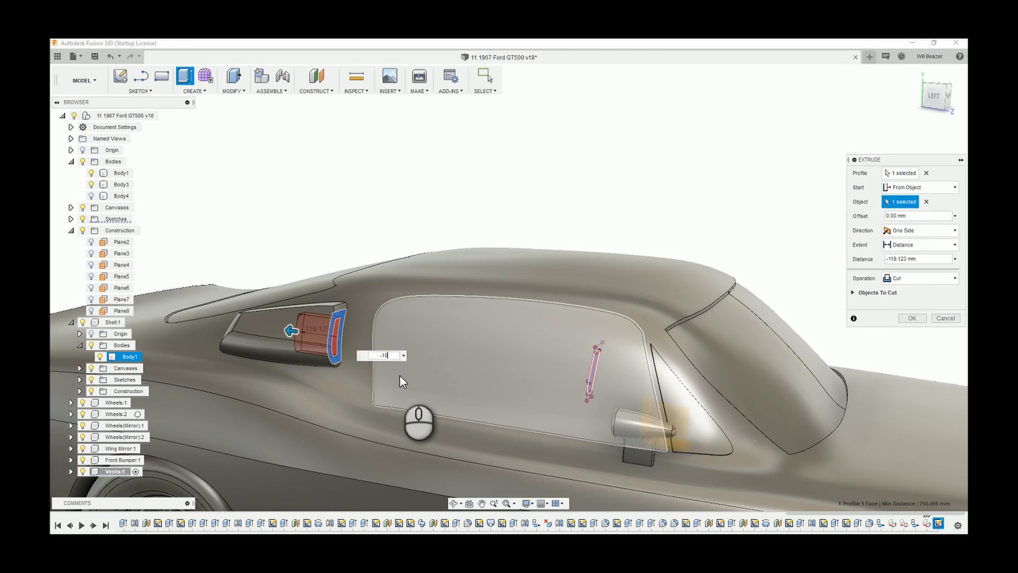
type("0")
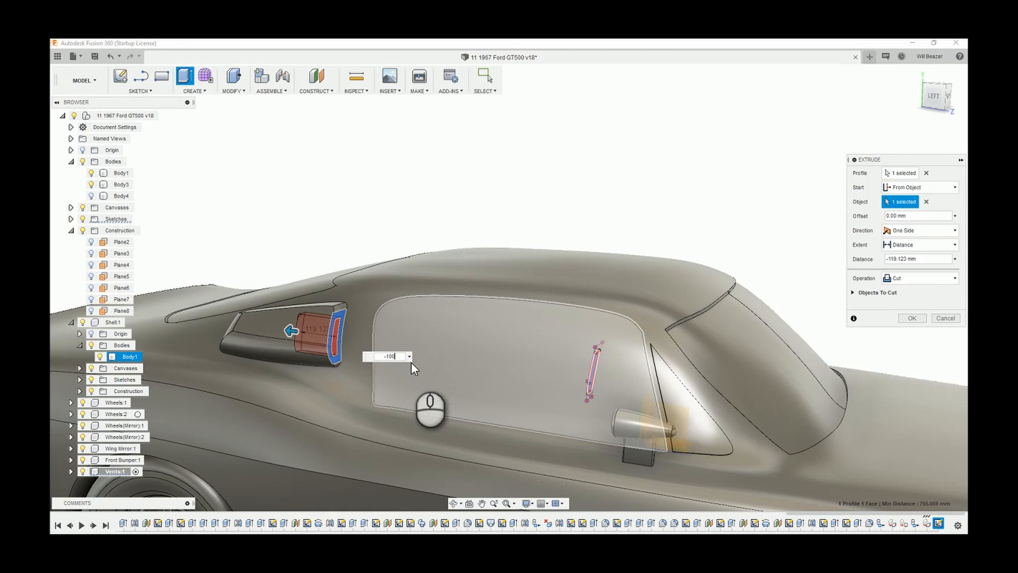
key("Return")
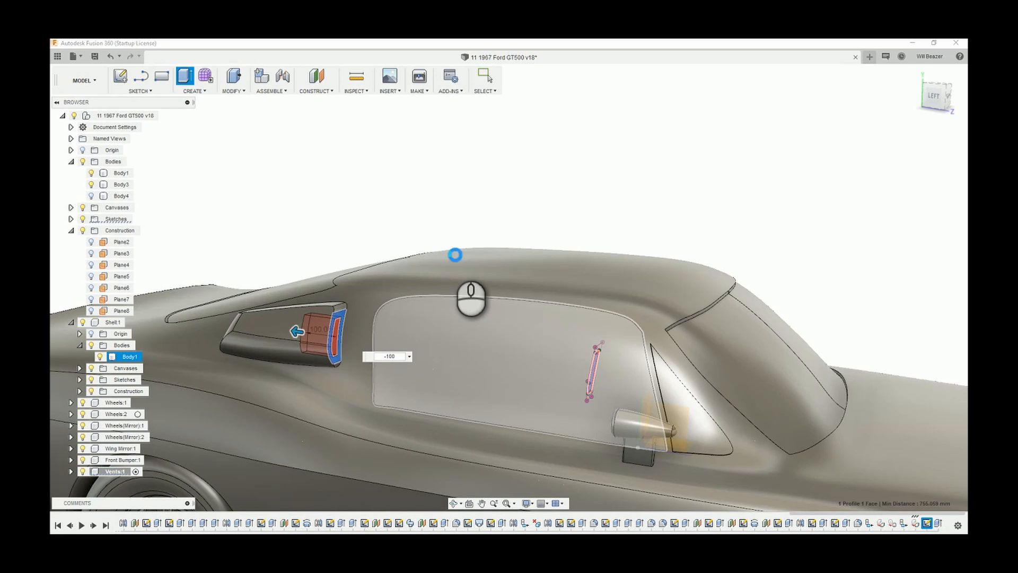
- Try to mirror the scoop's three selected features across the car's vertical centre plane
scroll(500, 252, "down", 5)
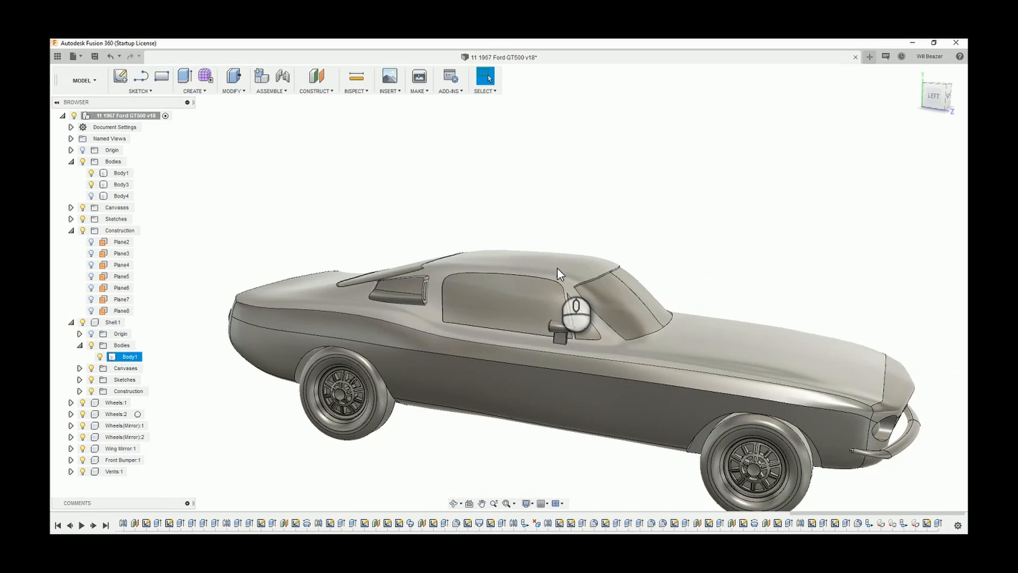
middle_click_drag(558, 269, 313, 287, "shift")
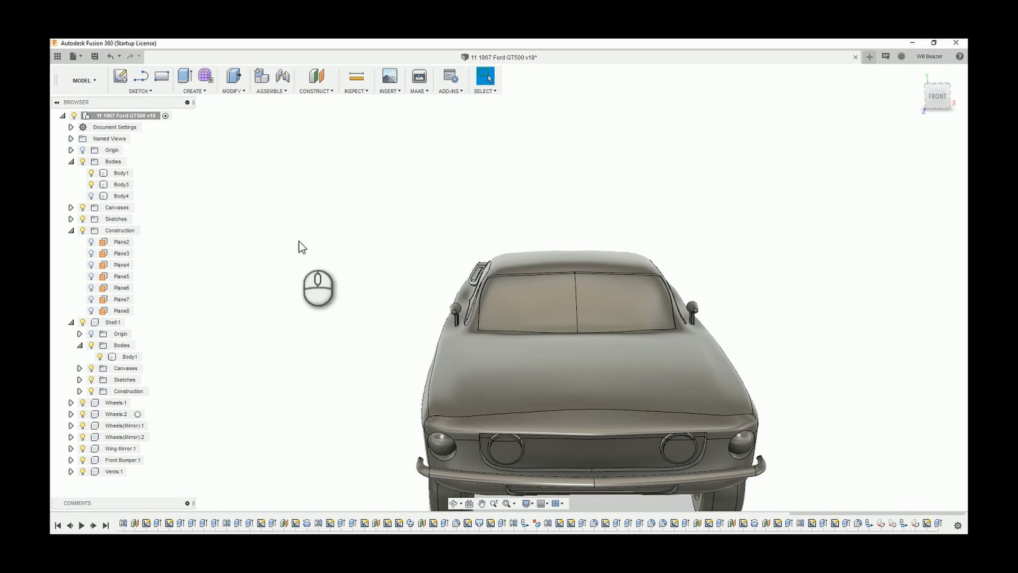
left_click(204, 91)
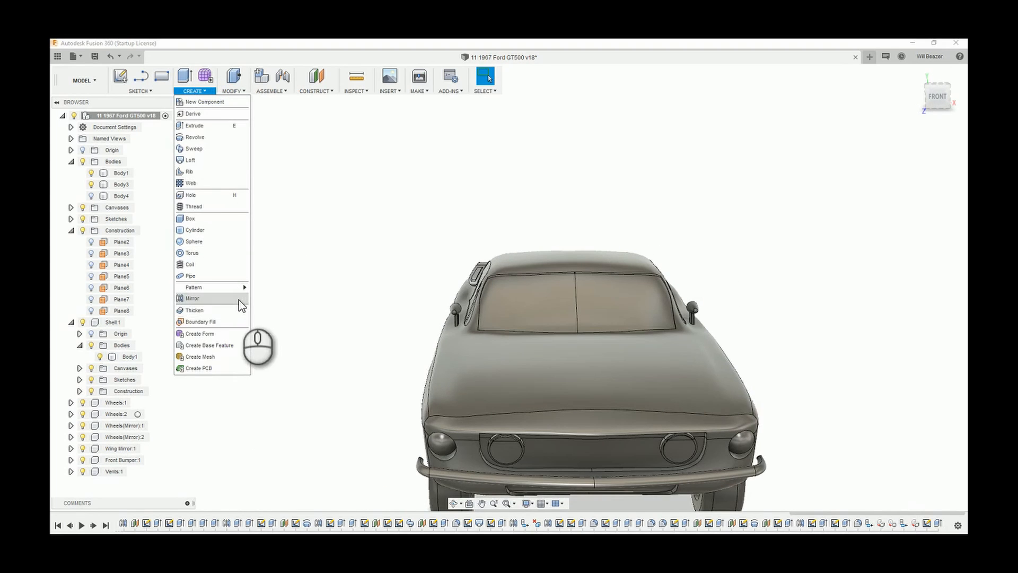
left_click(240, 299)
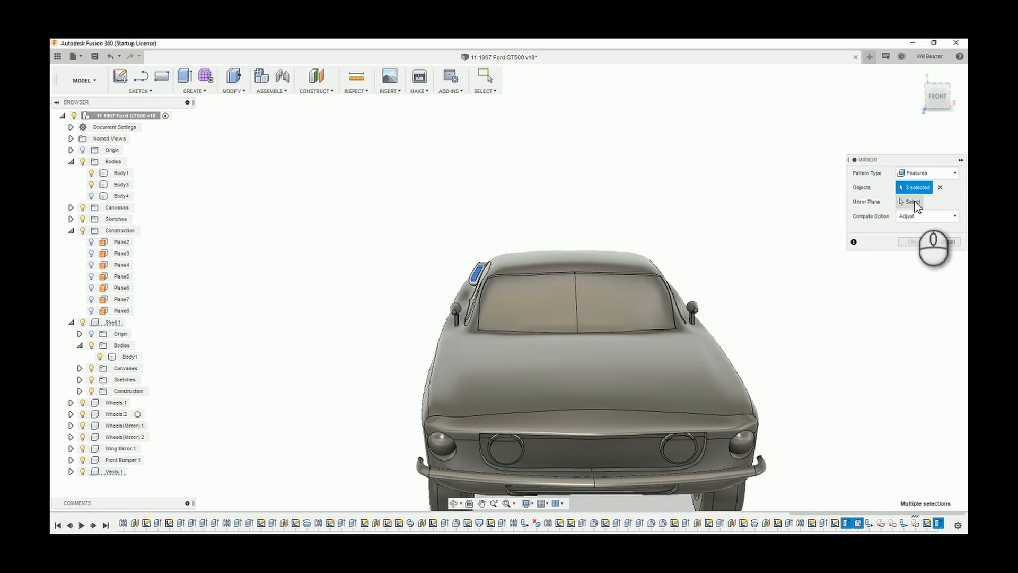
left_click(914, 203)
middle_click_drag(551, 332, 583, 336, "shift")
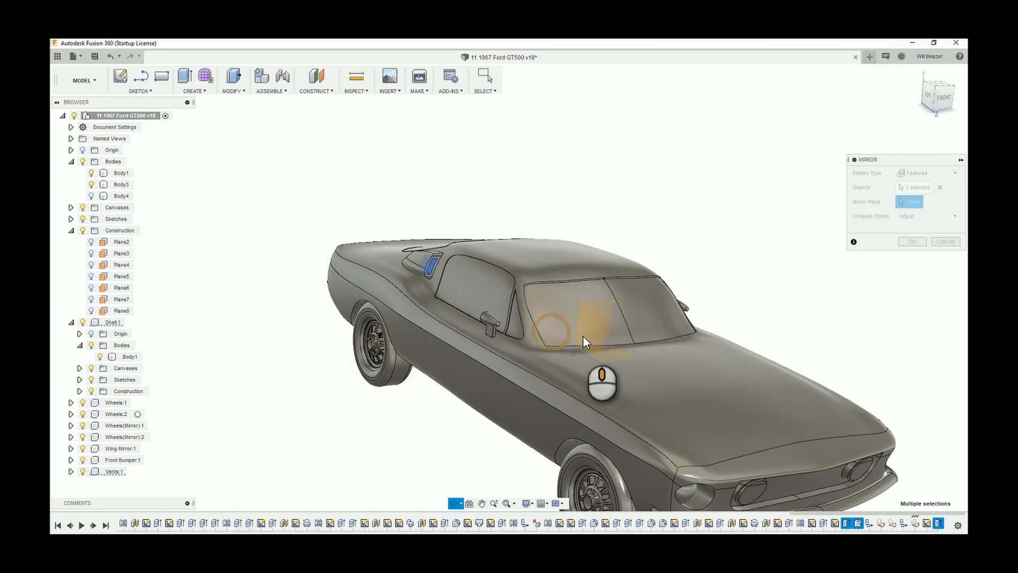
left_click(586, 333)
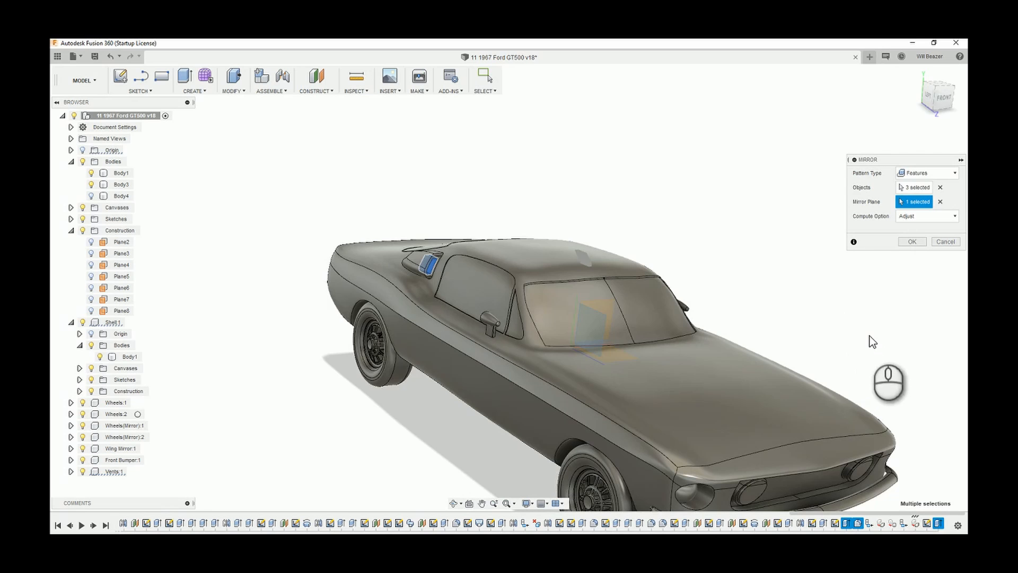
left_click(910, 241)
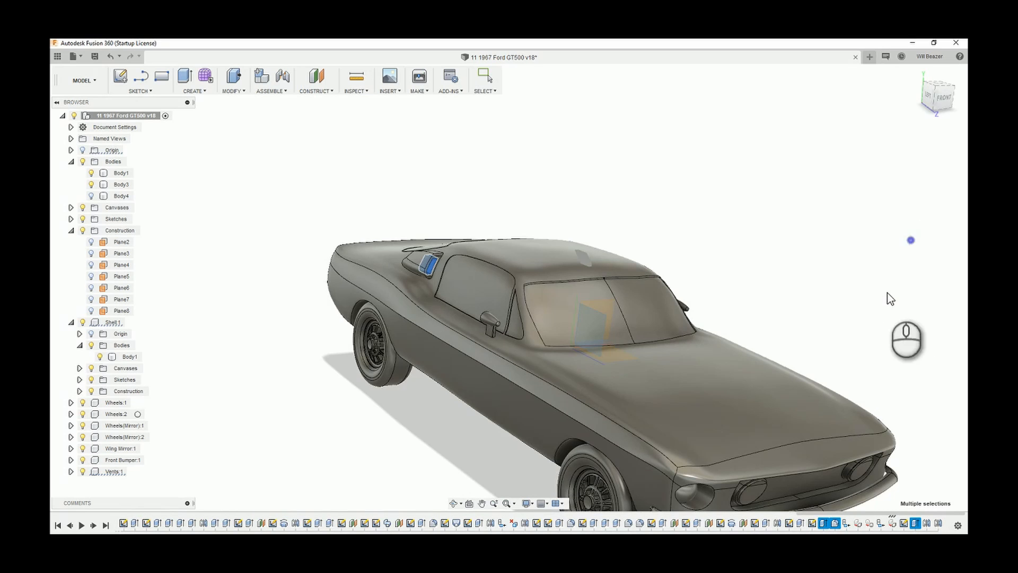
left_click(877, 318)
middle_click_drag(870, 314, 888, 474, "shift")
left_click(816, 320)
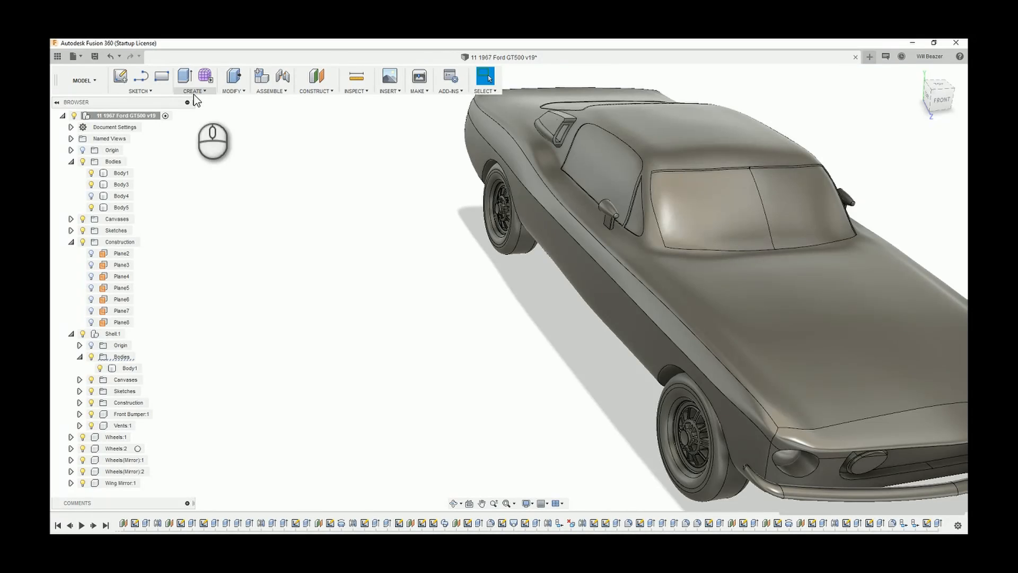
- Mirror the Vents component across the car's vertical centre plane, using Components as the pattern type
left_click(205, 92)
left_click(227, 92)
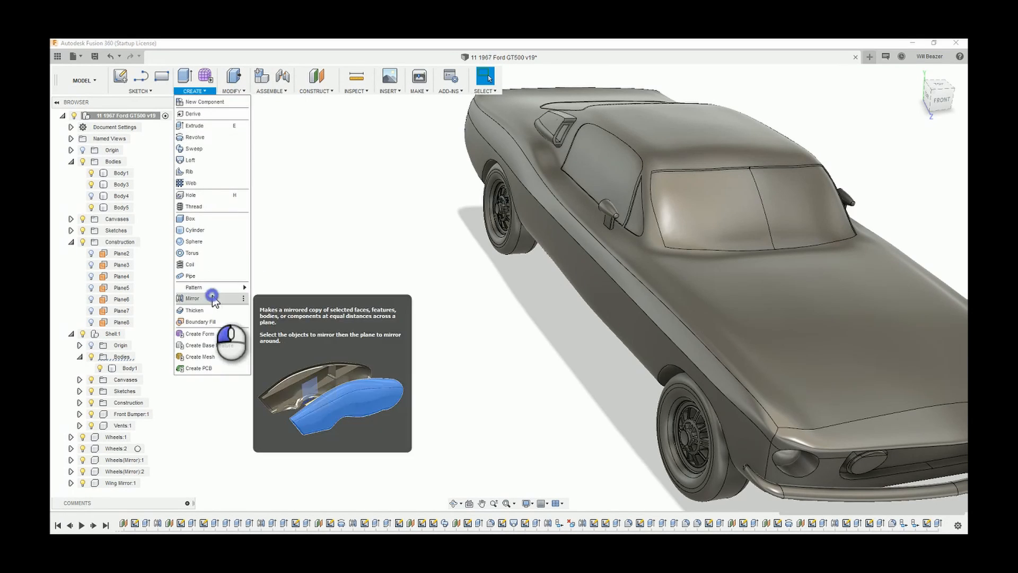
left_click(212, 295)
left_click(932, 174)
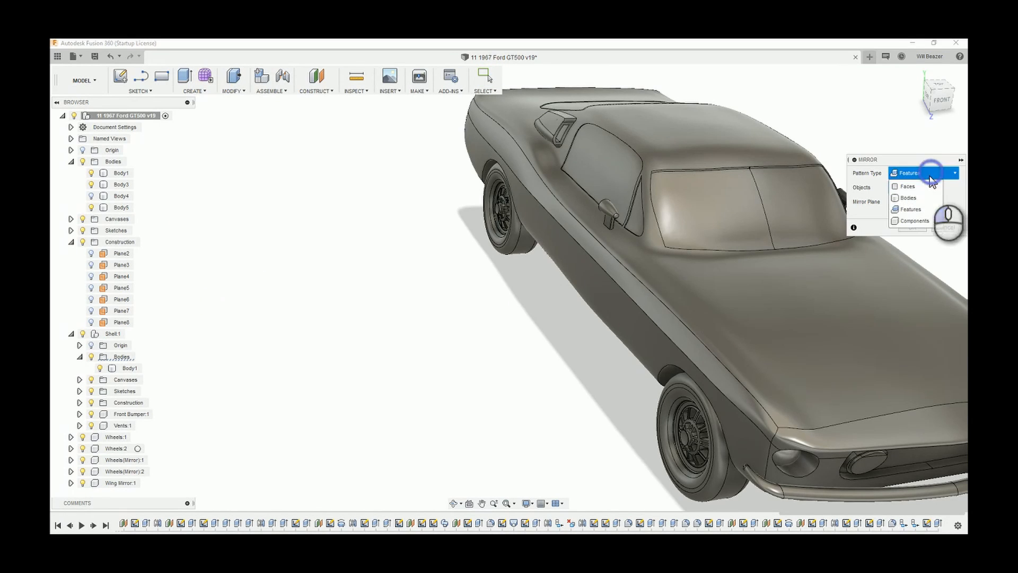
left_click(920, 222)
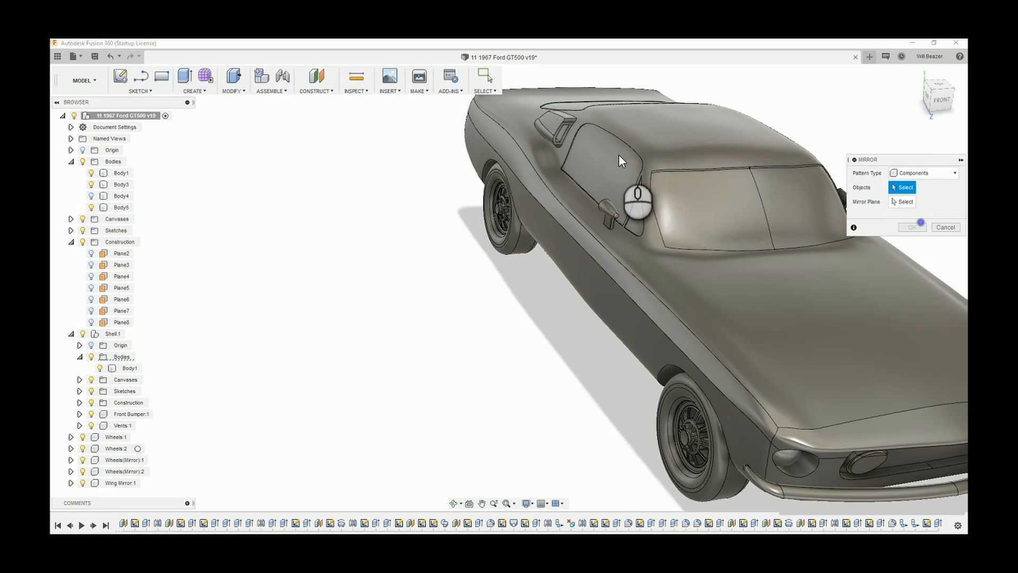
left_click(558, 131)
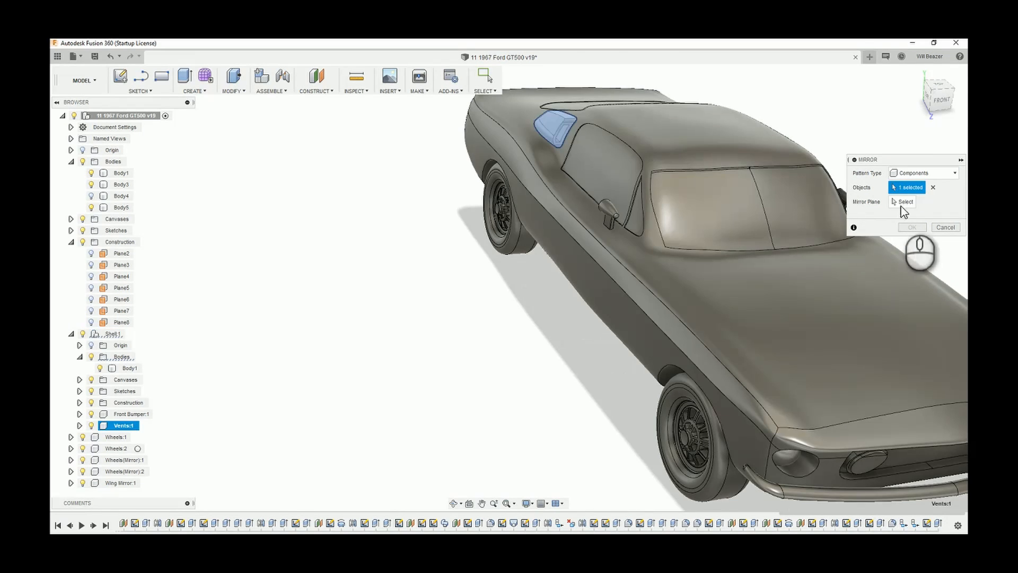
left_click(902, 203)
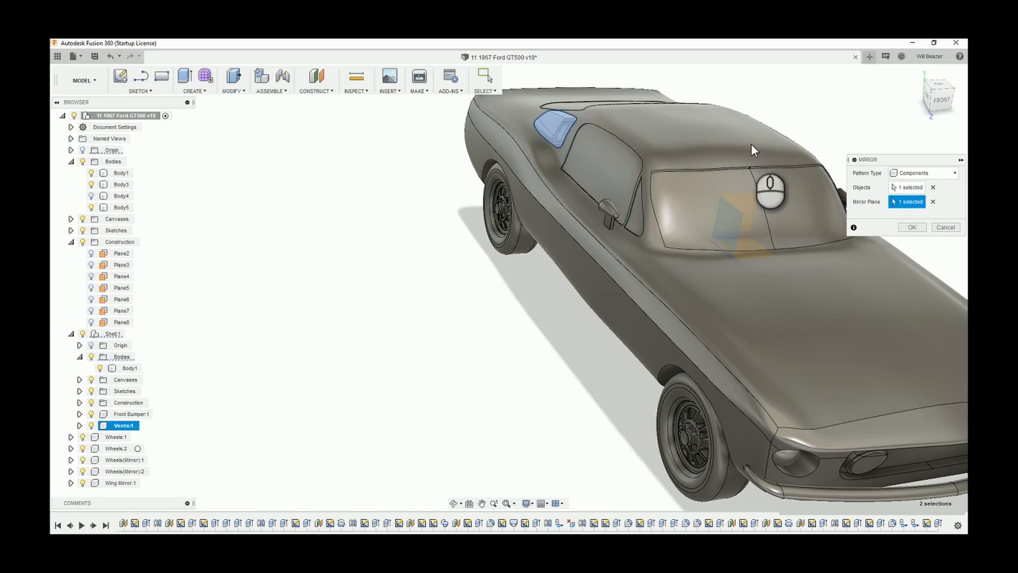
middle_click_drag(752, 146, 686, 165, "shift")
left_click(912, 227)
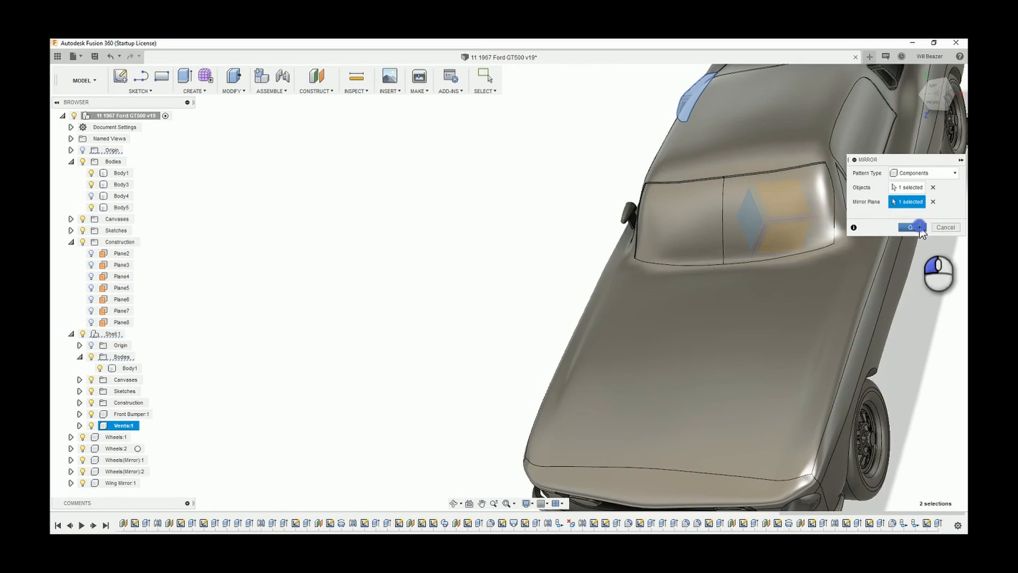
- Display the Shell component's Side View canvas and look at the car squarely from its left side
scroll(866, 241, "down", 5)
middle_click_drag(866, 241, 713, 260, "shift")
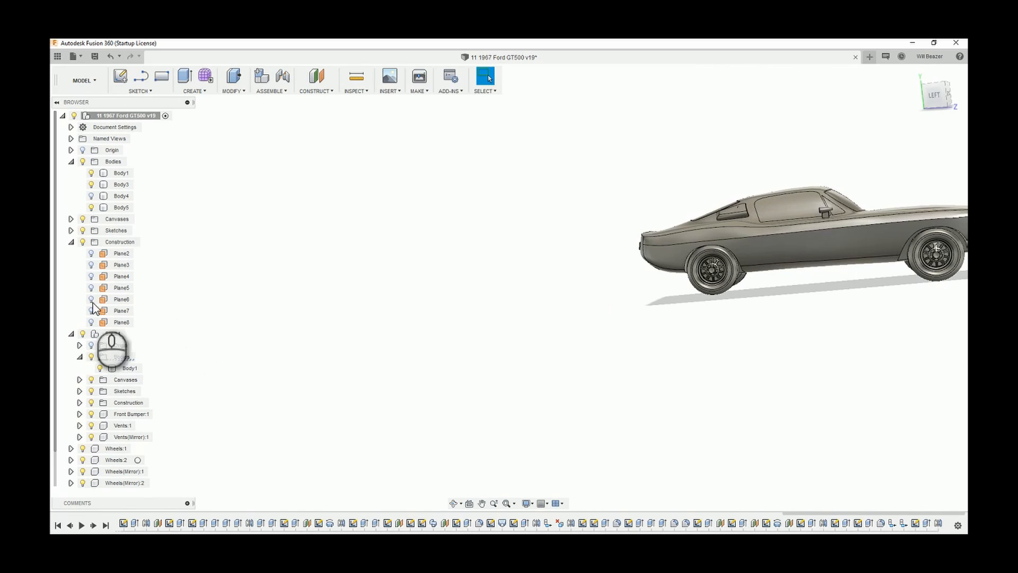
left_click(80, 379)
left_click(100, 391)
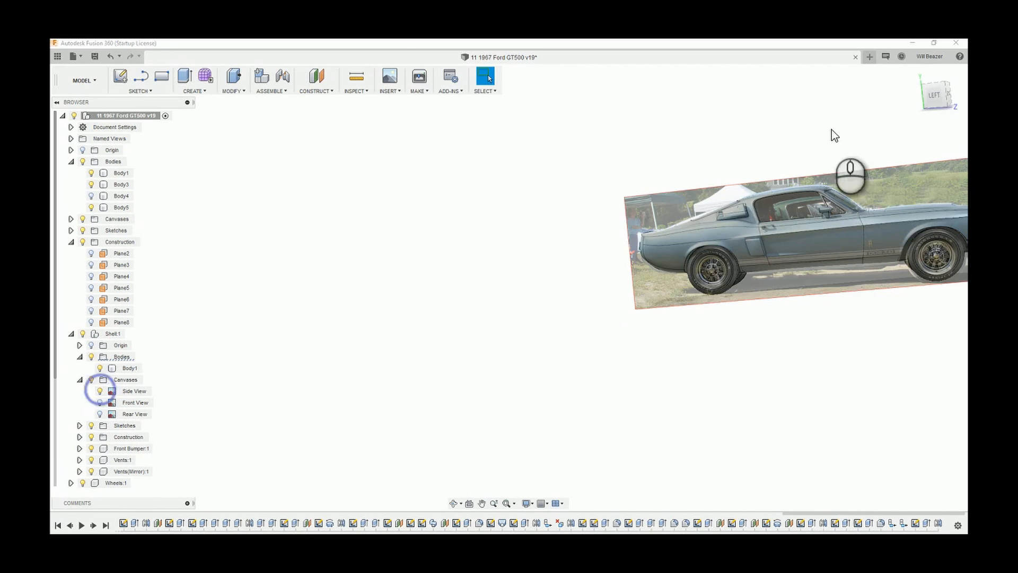
left_click(936, 91)
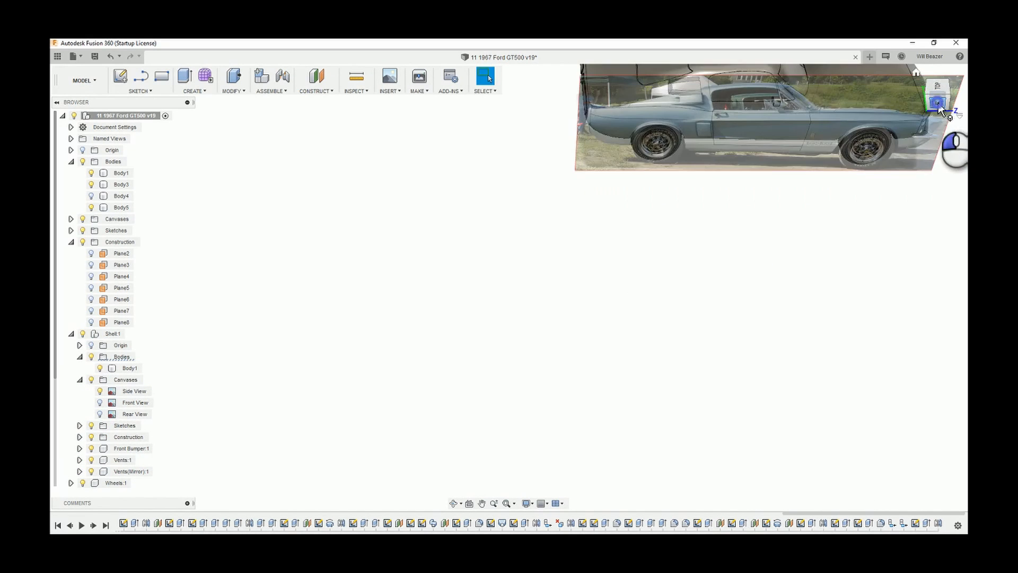
- Examine the rear quarter scoop's outline and shape against the side reference photo, from the side and from above
scroll(812, 195, "up", 2)
scroll(594, 262, "up", 10)
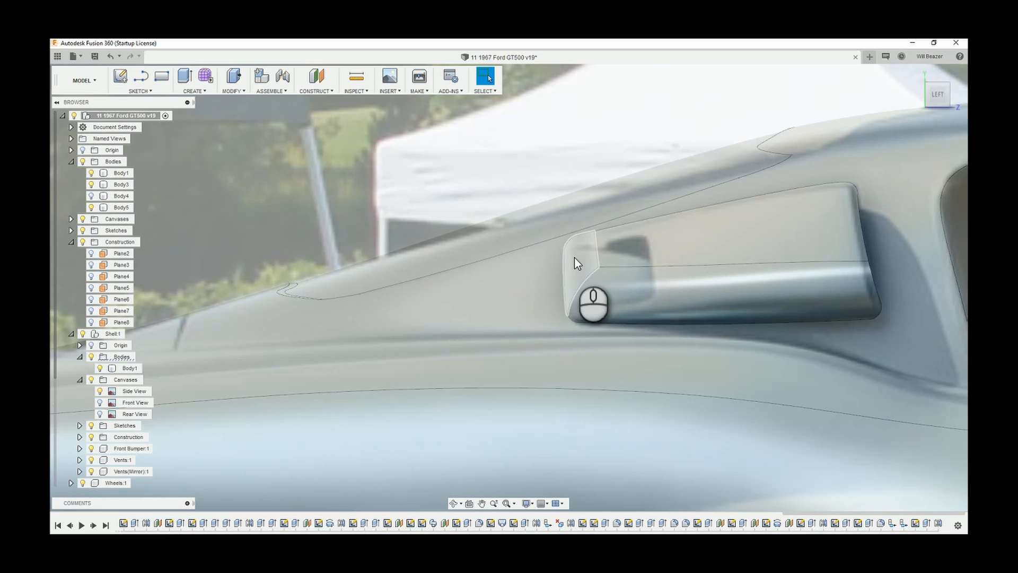
scroll(663, 254, "down", 5)
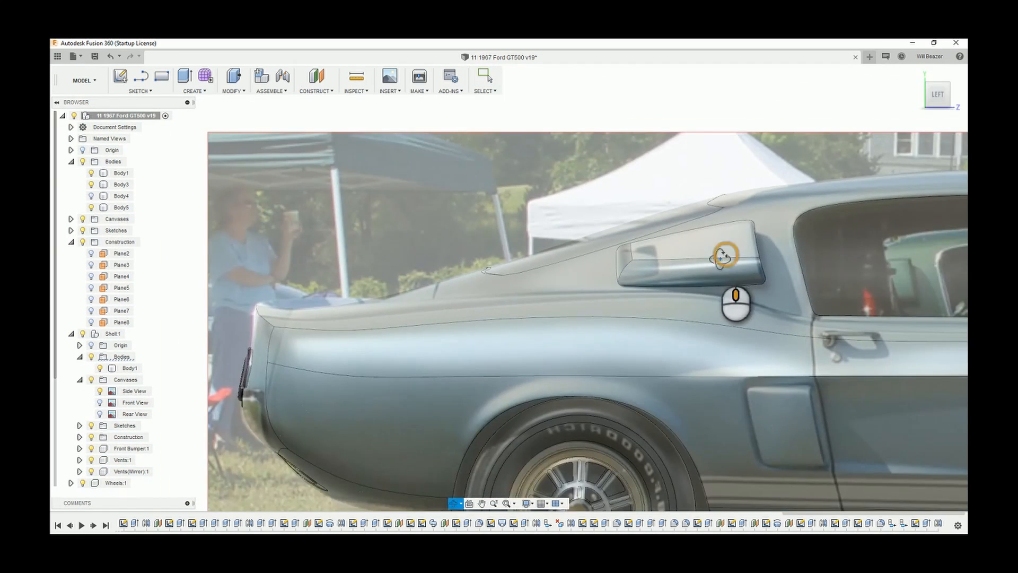
middle_click_drag(721, 257, 670, 211, "shift")
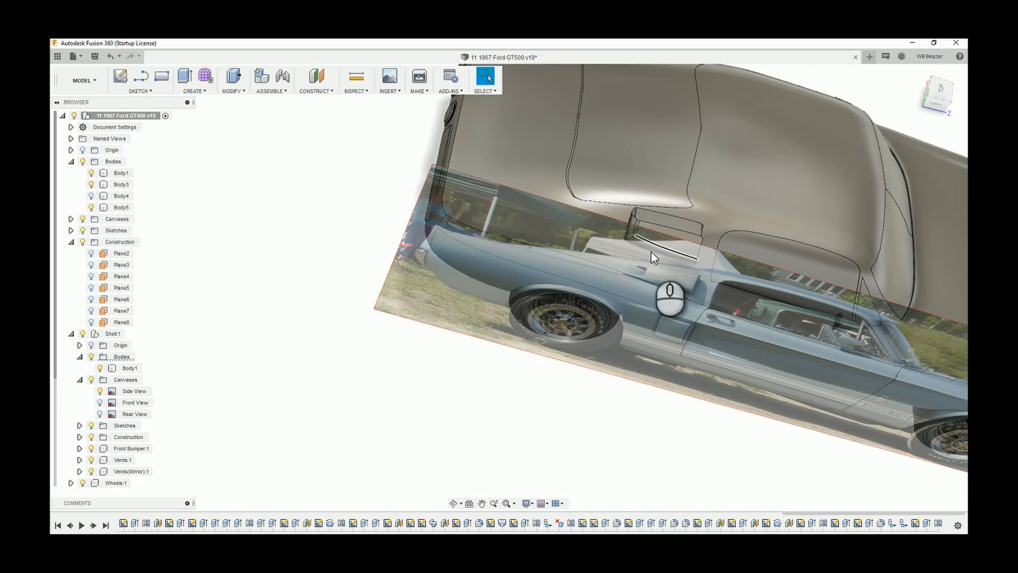
scroll(651, 253, "down", 3)
scroll(633, 243, "up", 5)
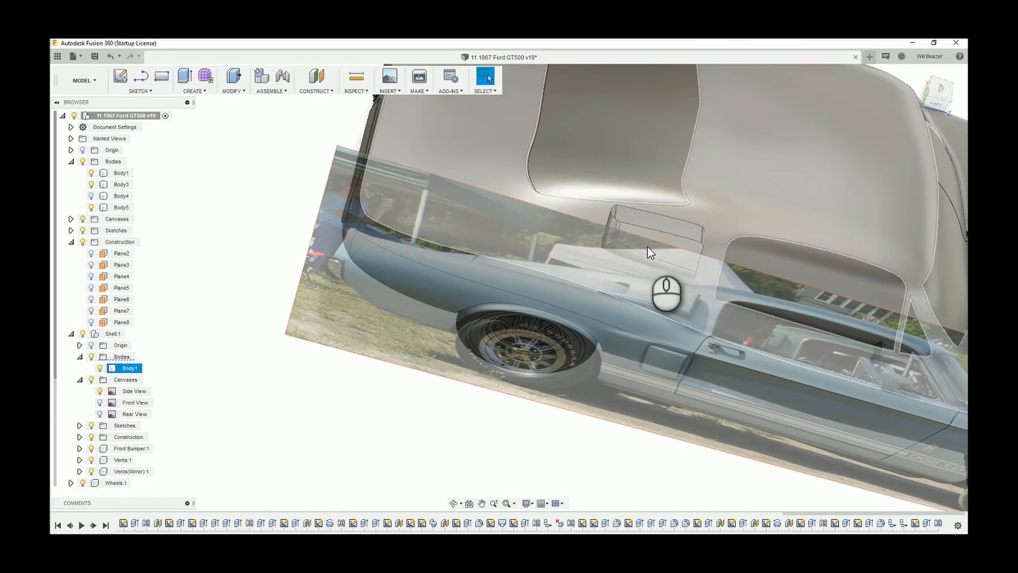
scroll(647, 241, "down", 2)
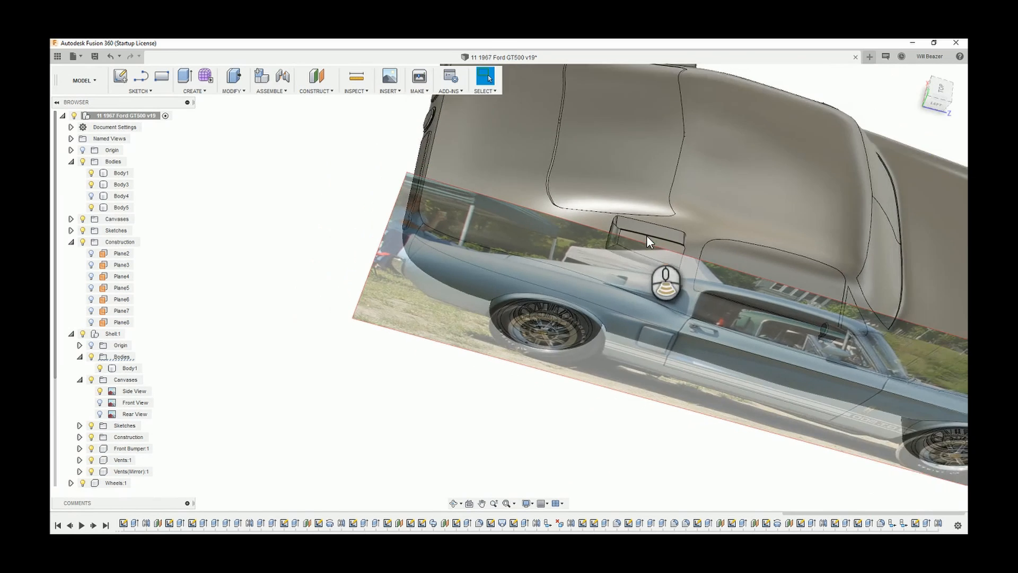
scroll(647, 242, "up", 3)
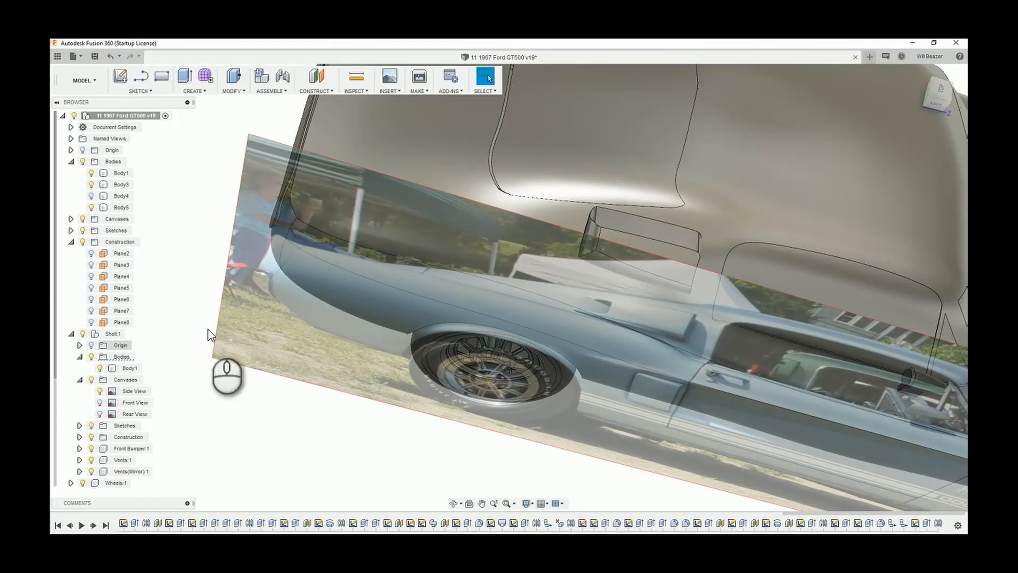
- Hide the Side View canvas and check the scoops on both sides of the whole car from above
left_click(941, 88)
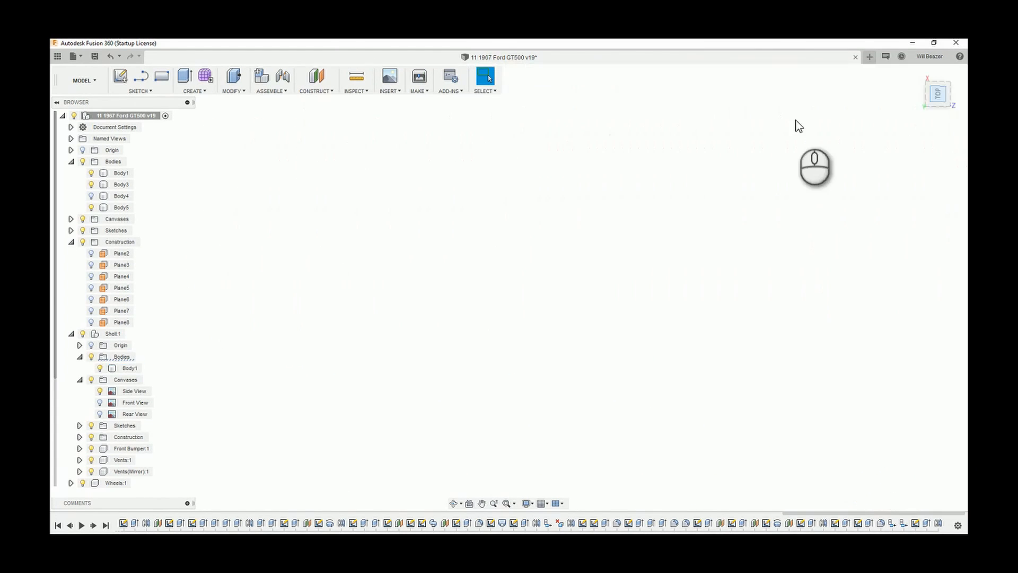
left_click(99, 392)
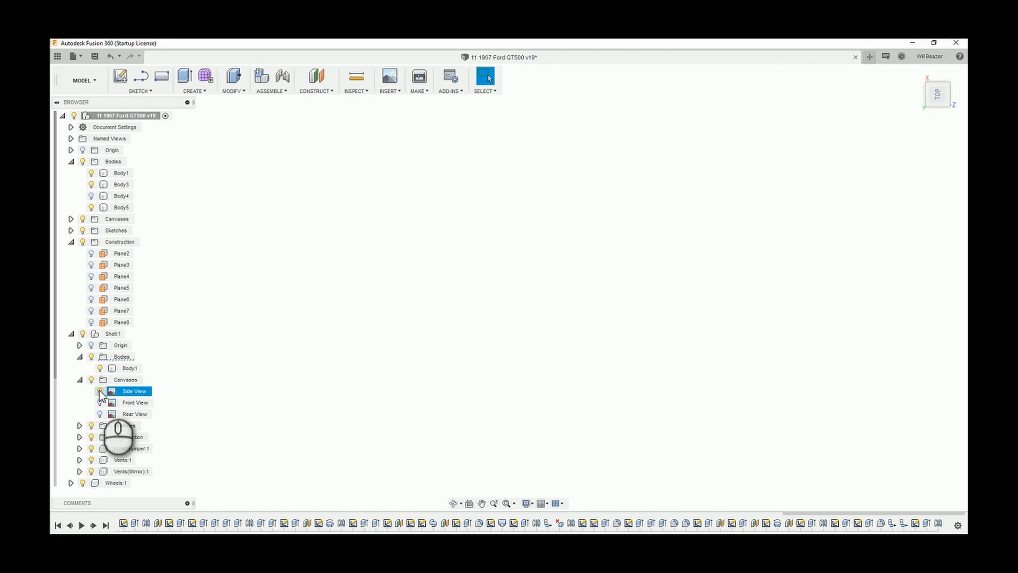
left_click(100, 391)
left_click(508, 503)
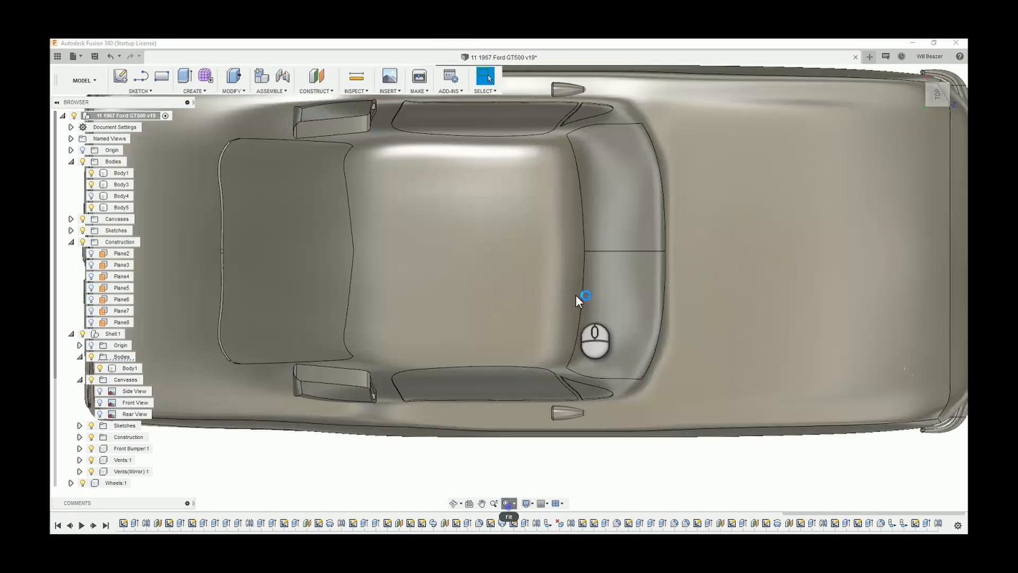
left_click(577, 293)
scroll(406, 397, "down", 3)
middle_click_drag(406, 396, 406, 336, "shift")
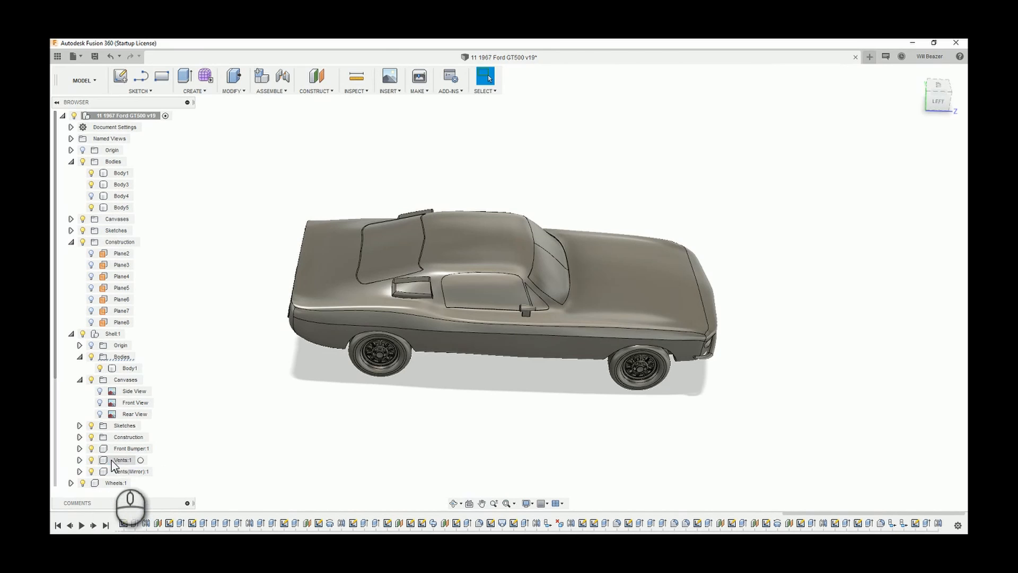
- Activate the original Vents component and fillet seven edges of the scoop with a 2 mm constant radius
left_click(79, 460)
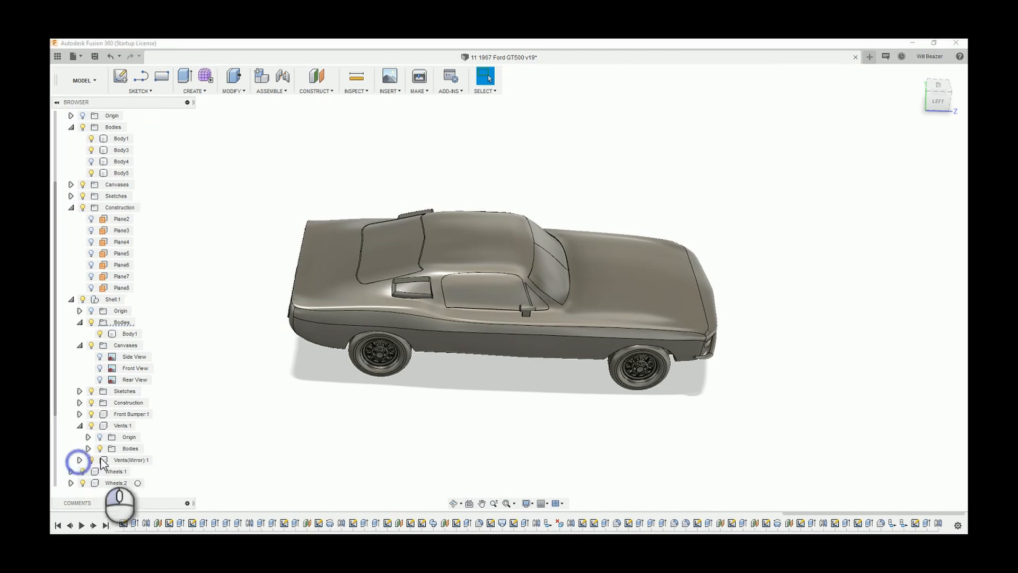
scroll(142, 447, "down", 1)
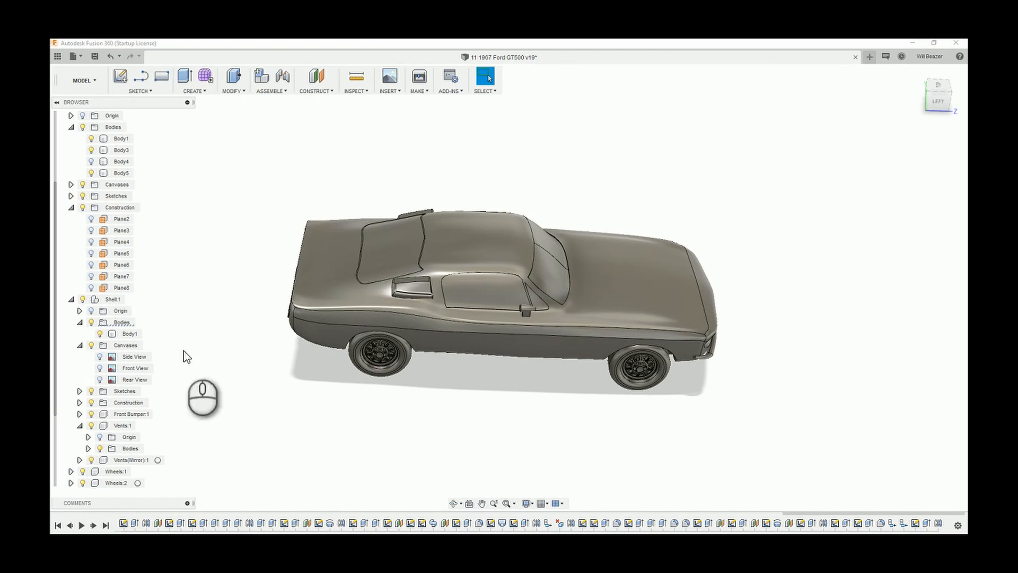
left_click(141, 425)
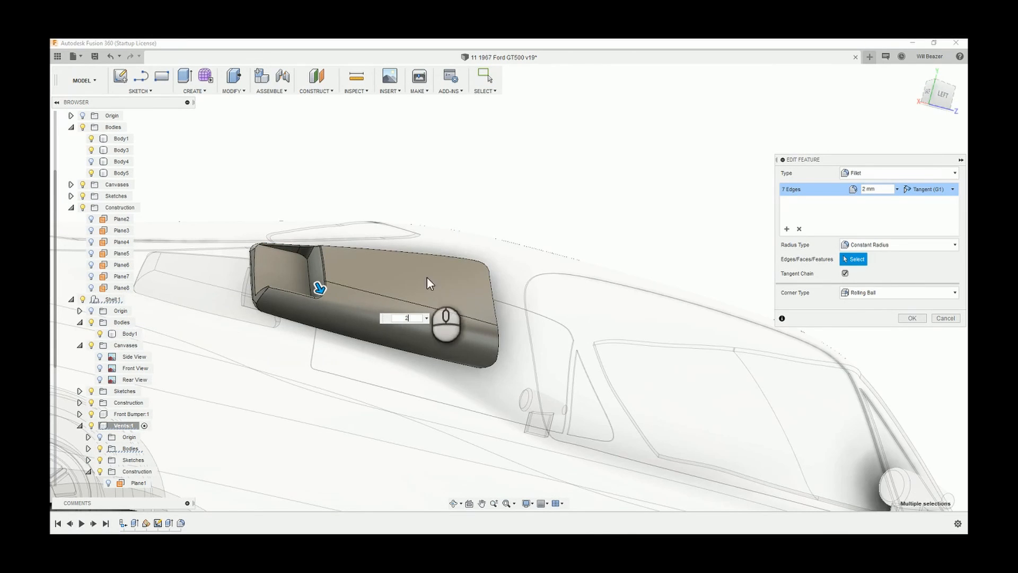
middle_click_drag(472, 286, 461, 329, "shift")
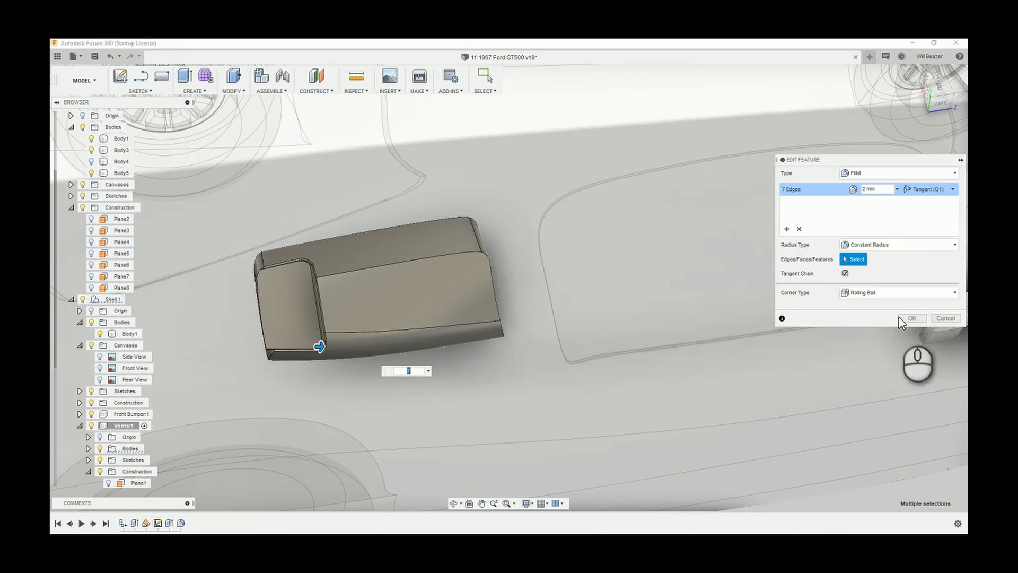
left_click(912, 319)
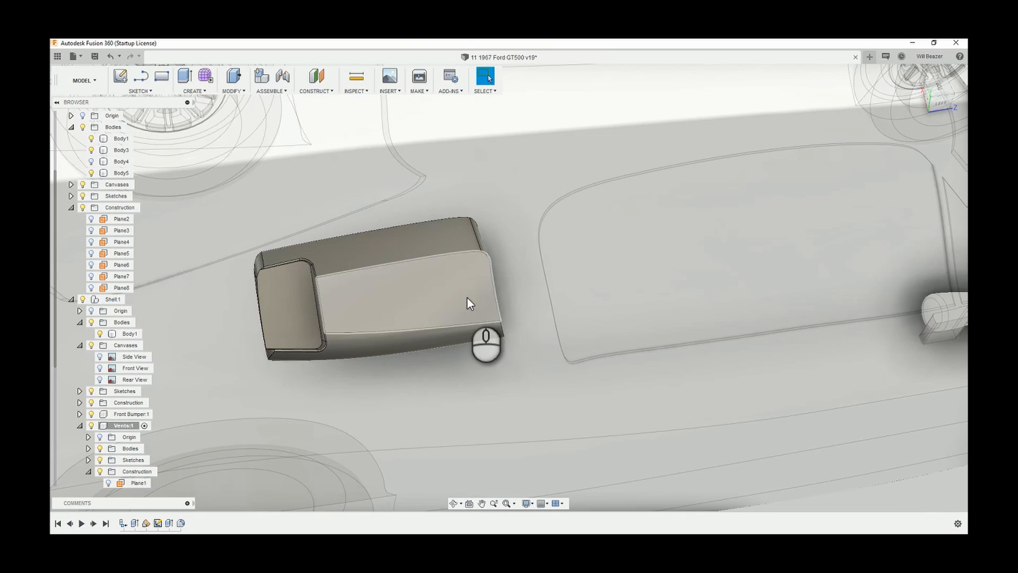
- Collapse the Vents component and activate the top-level 11 1967 Ford GT500 component
scroll(498, 270, "down", 10)
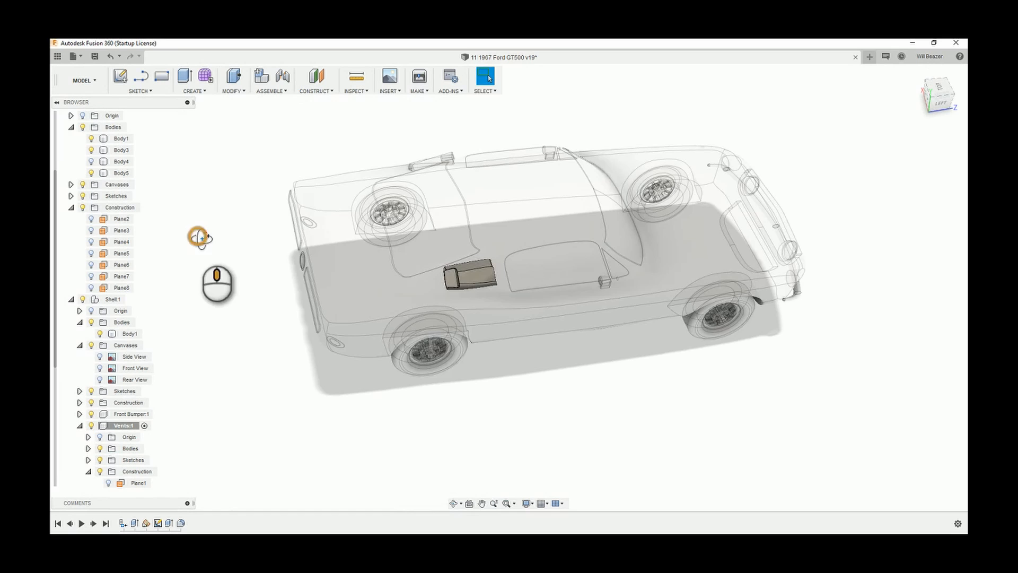
middle_click_drag(200, 238, 194, 242, "shift")
left_click(80, 425)
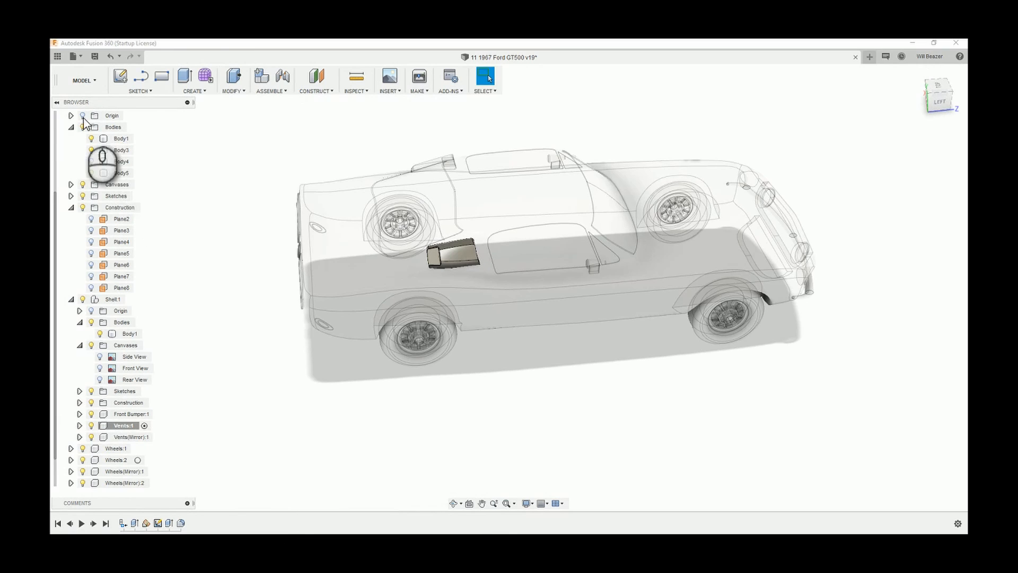
scroll(101, 180, "up", 1)
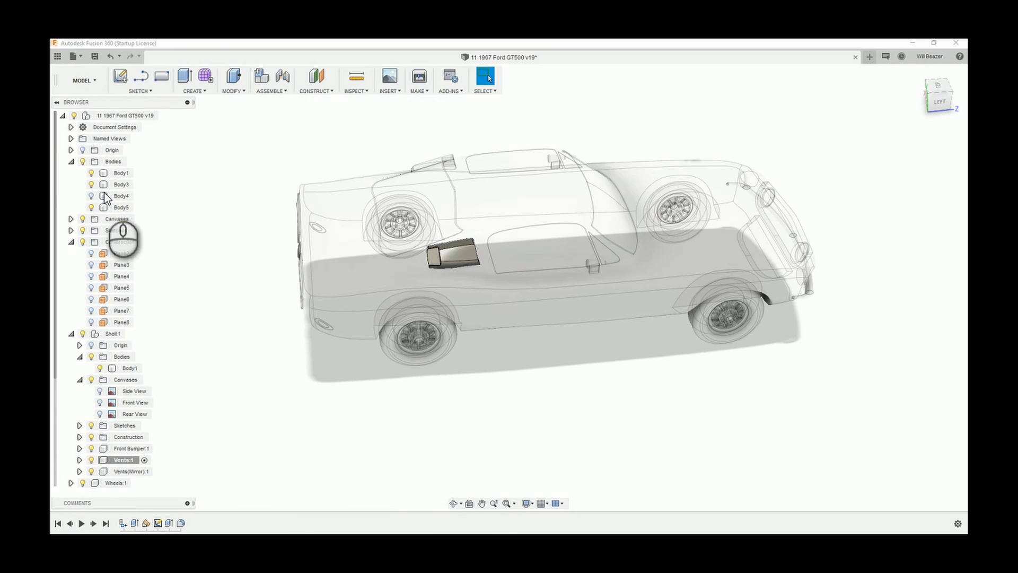
left_click(165, 116)
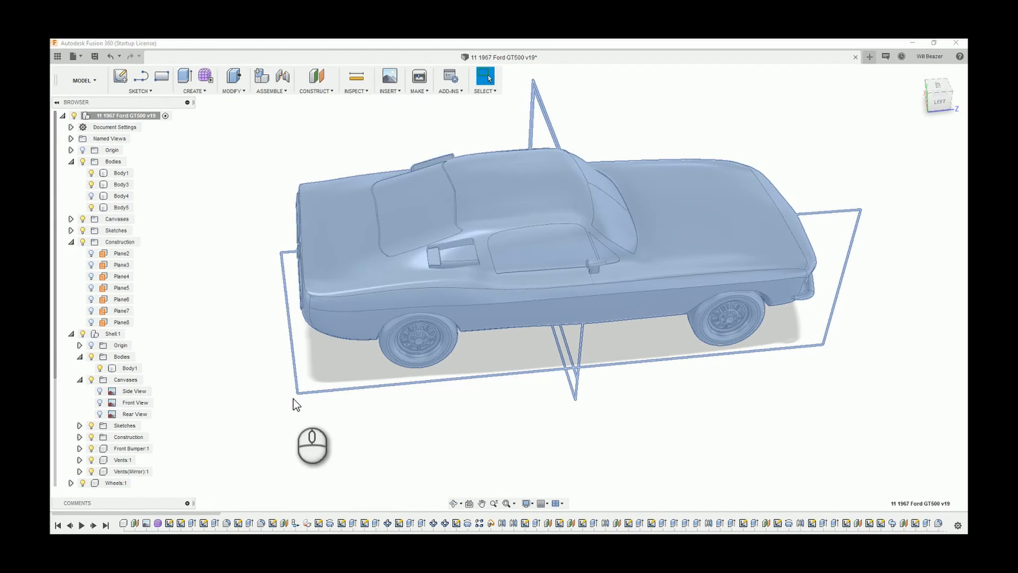
- Save the design as a new version with the description "User Saved" and clear the selection
scroll(293, 398, "up", 1)
left_click(91, 59)
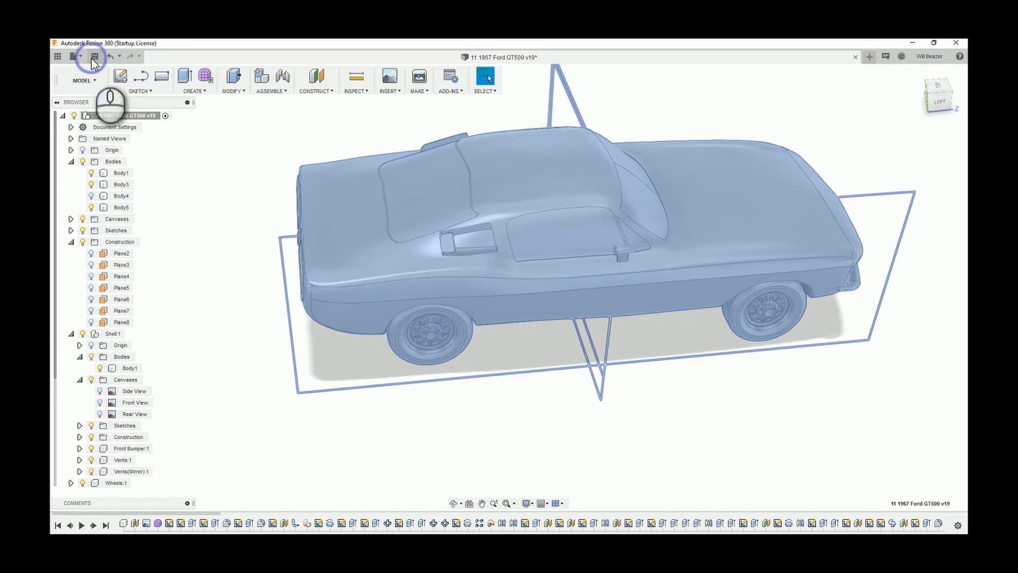
left_click(513, 298)
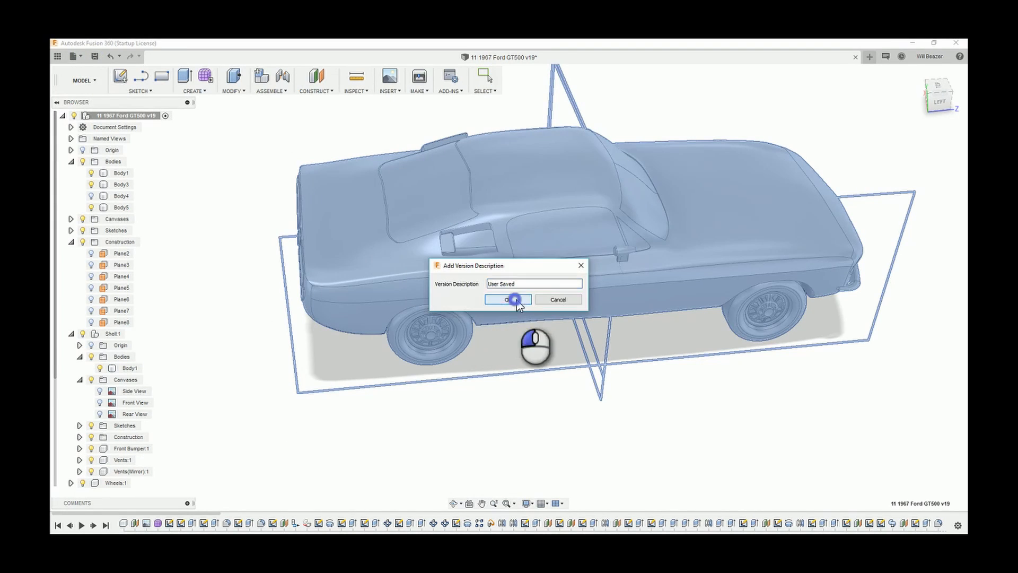
left_click(479, 412)
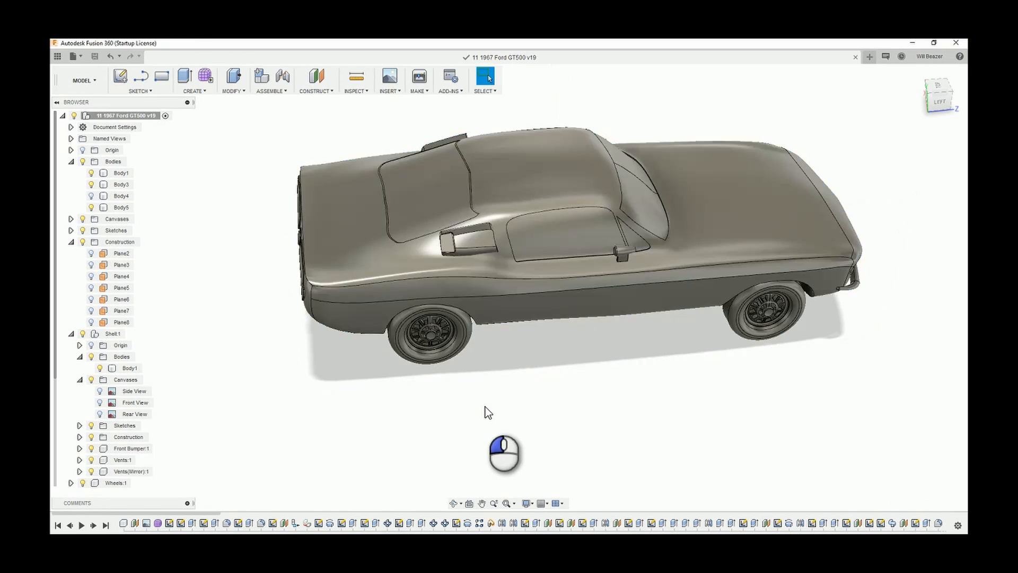
- Review the design history's display options, a wheel fillet's available commands, and the recorded features through to the latest ones
scroll(447, 320, "up", 3)
mouse_move(471, 205)
middle_mouse_down("shift")
mouse_move(511, 241)
mouse_move(491, 204)
mouse_move(461, 194)
middle_mouse_up("shift")
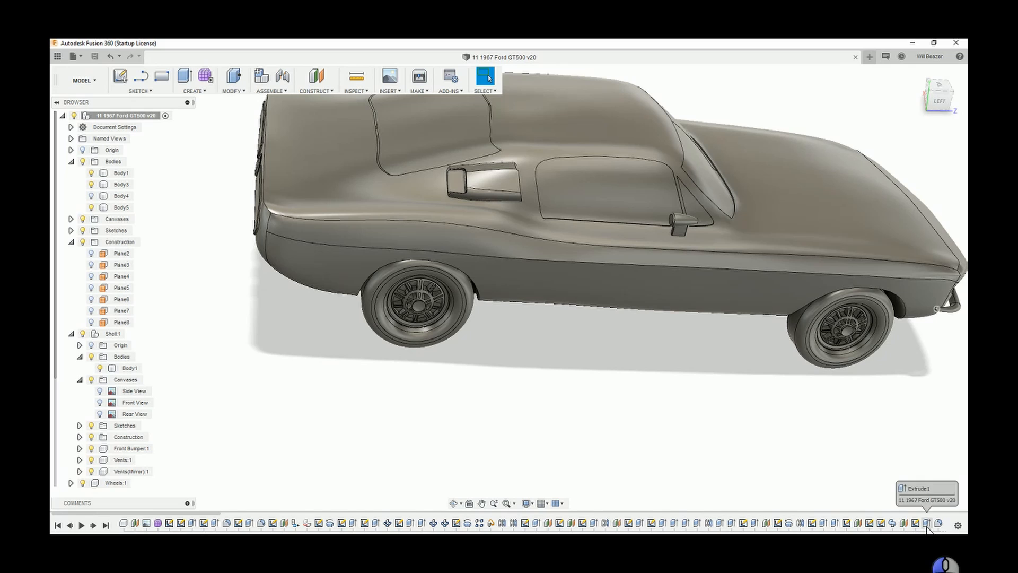
left_click(957, 525)
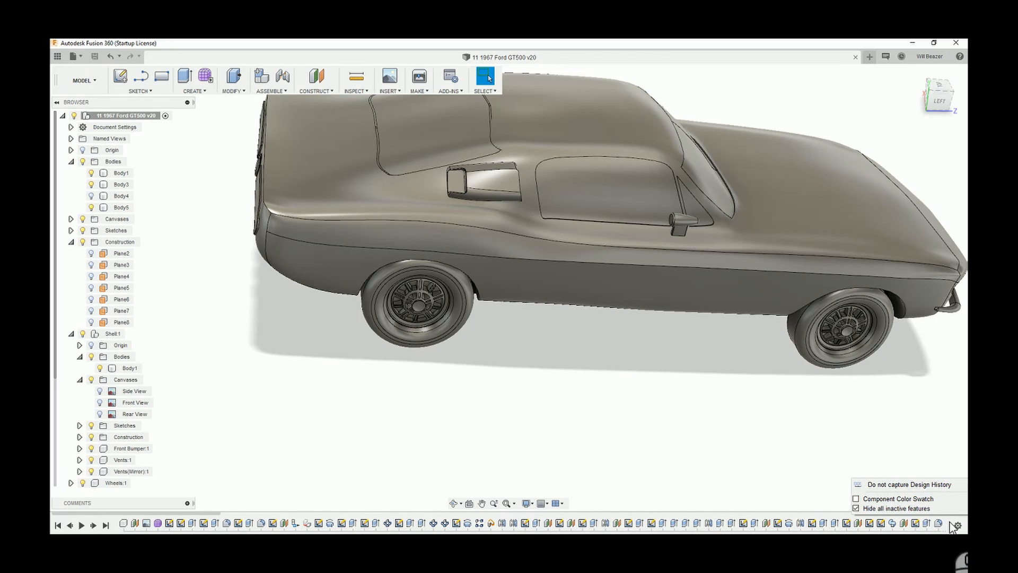
left_click(750, 461)
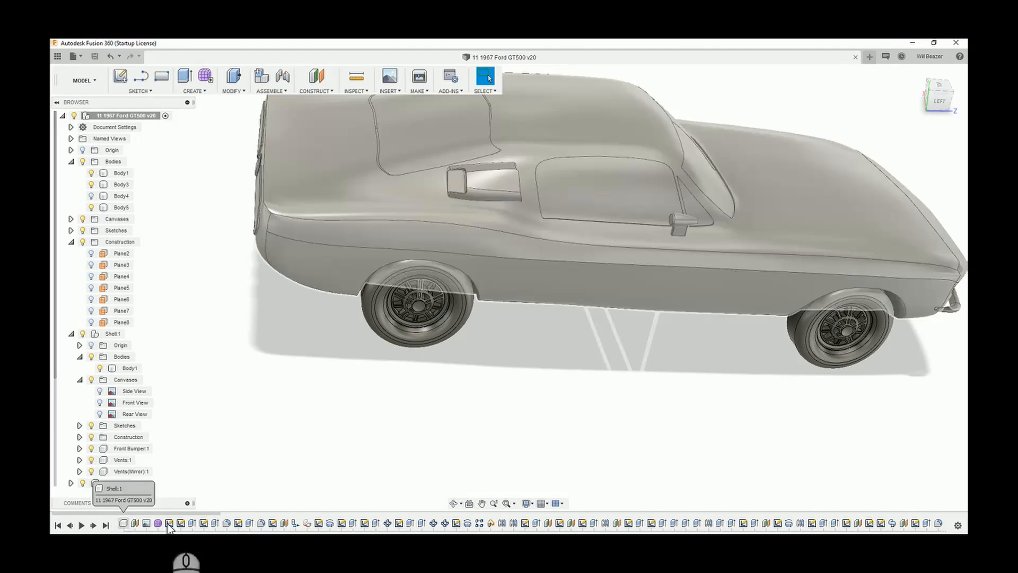
right_click(261, 523)
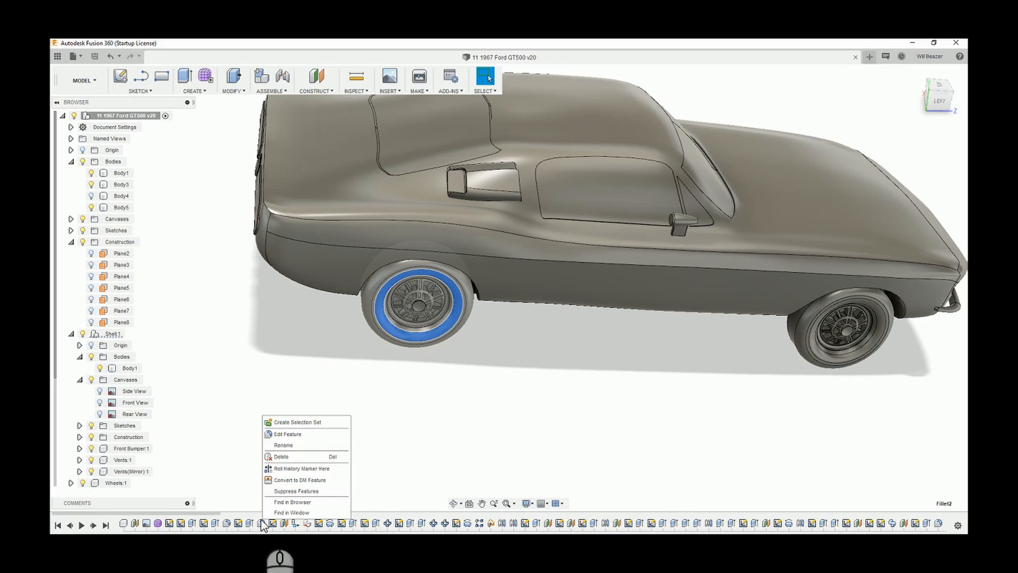
left_click(115, 518)
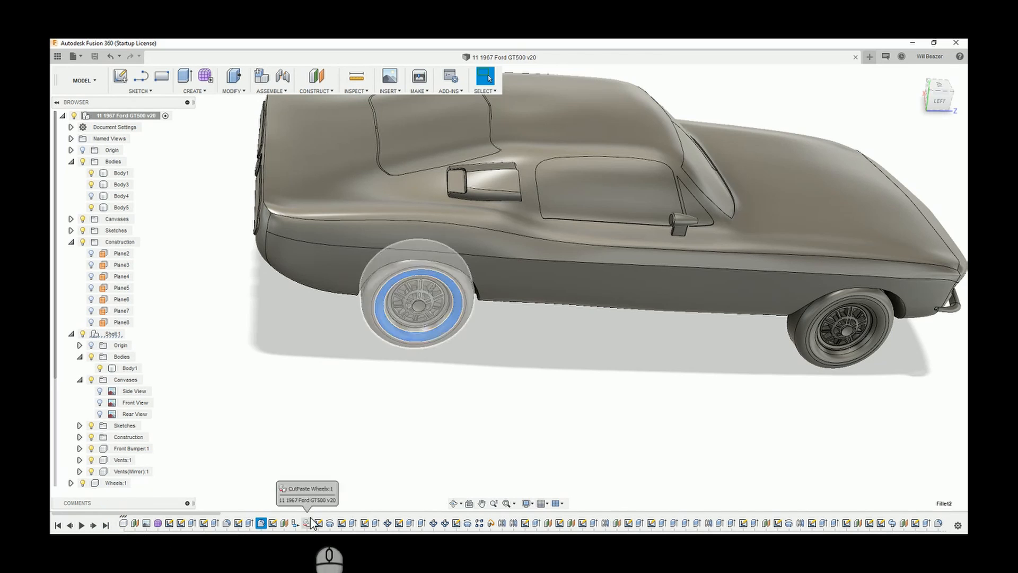
left_click_drag(212, 515, 970, 514)
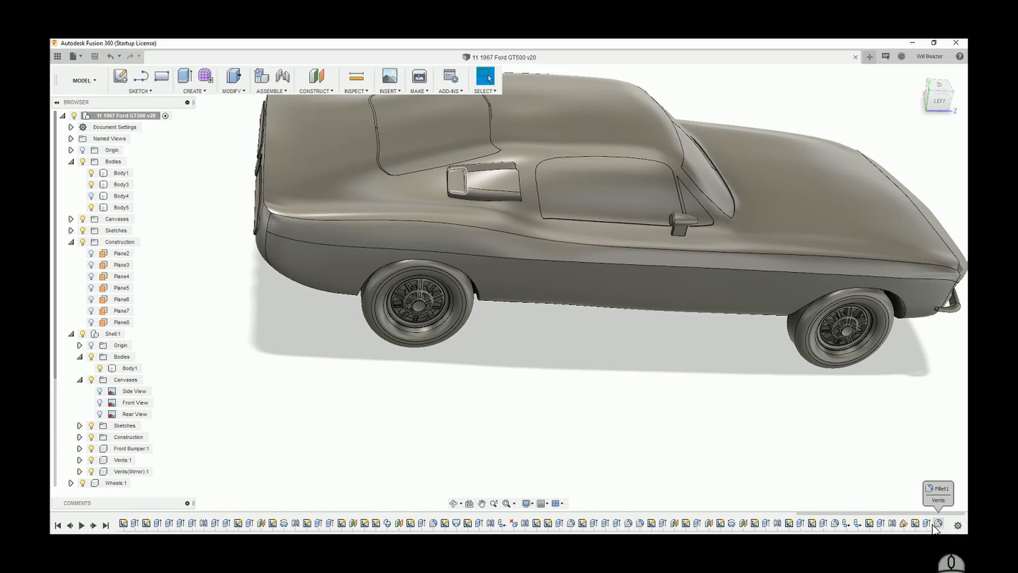
- Find the Vents component's mirror feature in the design history and review its object and mirror plane selections
left_click(891, 524)
scroll(769, 424, "down", 3)
scroll(800, 379, "up", 4)
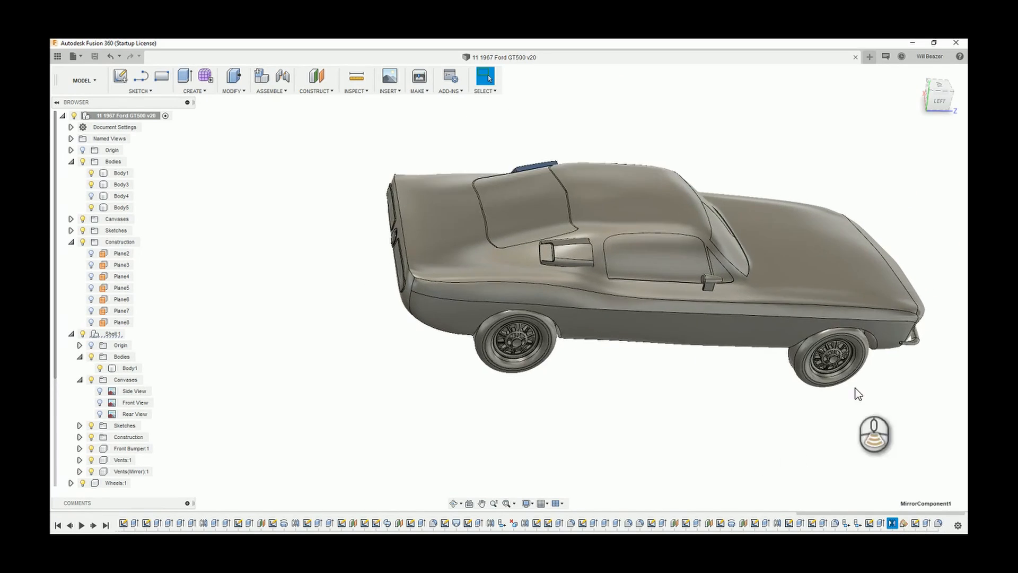
right_click(892, 524)
left_click(908, 451)
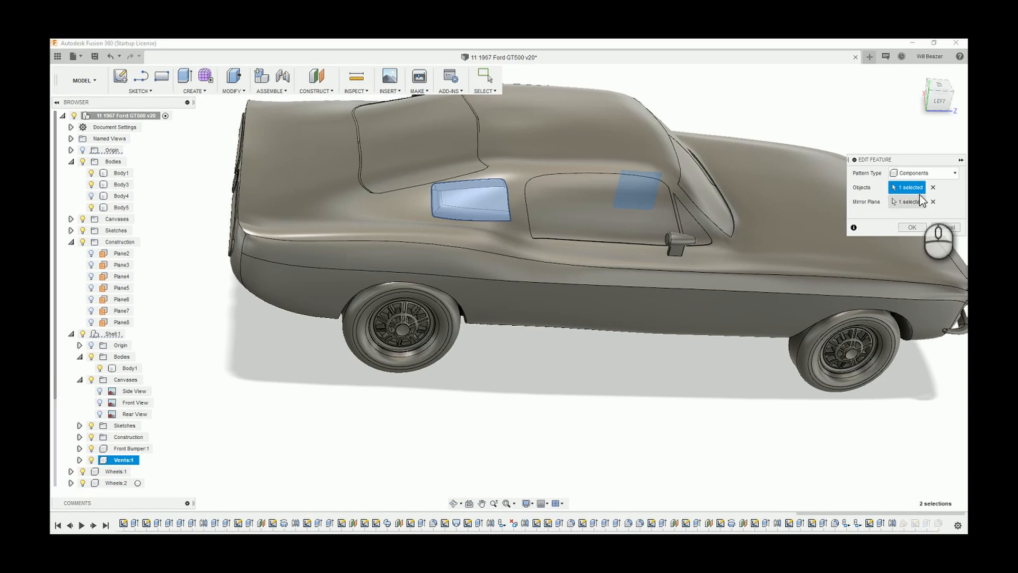
left_click(948, 229)
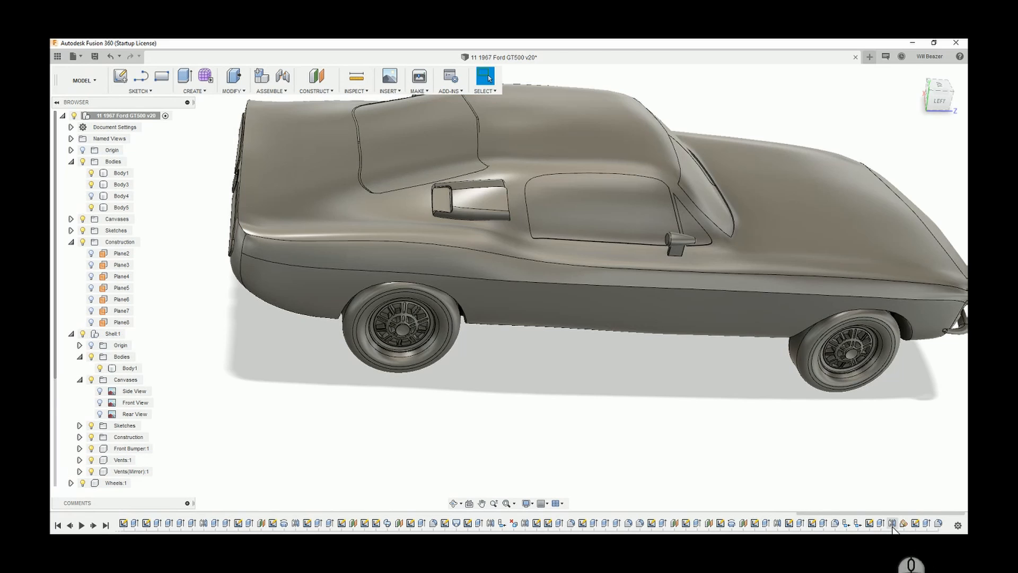
- Move the vents' mirror feature to the end of the design history, after the scoop's fillet, and inspect the car
left_click(893, 524)
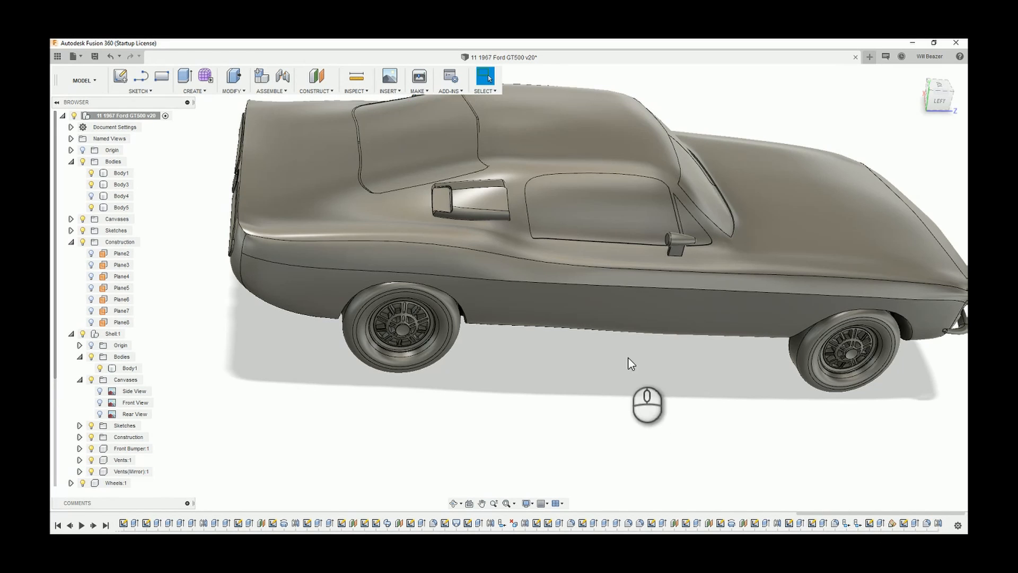
scroll(578, 272, "down", 3)
middle_click_drag(578, 272, 751, 359, "shift")
middle_click_drag(696, 375, 638, 370, "shift")
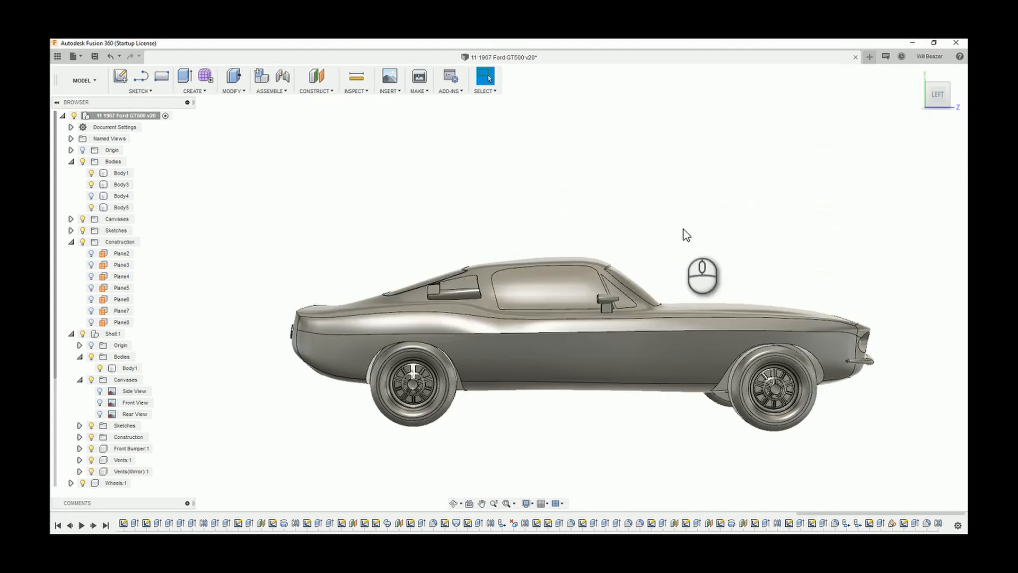
- Save another version of the car design containing the reordered mirror feature
left_click(94, 56)
left_click(523, 298)
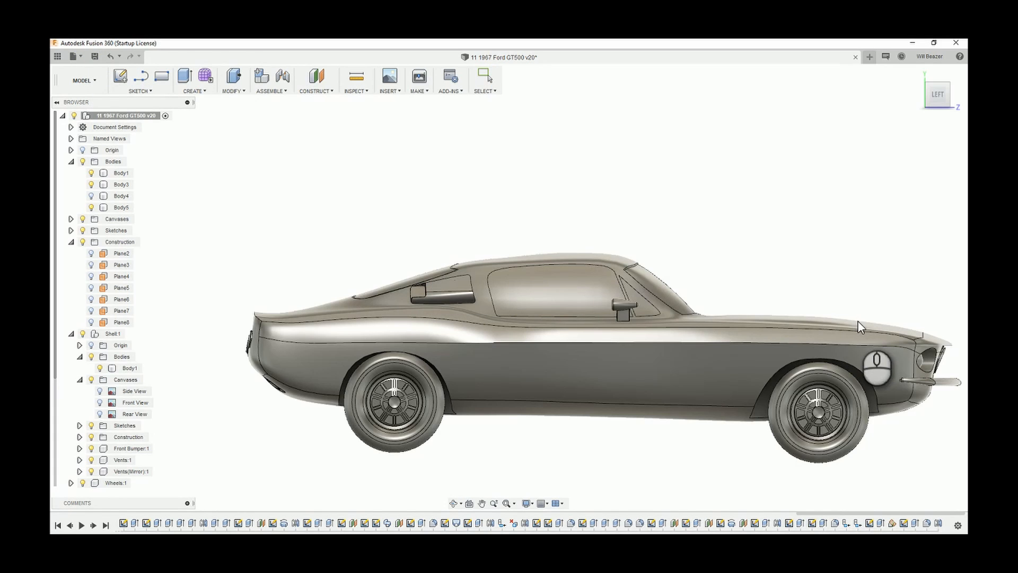
middle_click_drag(858, 322, 824, 323)
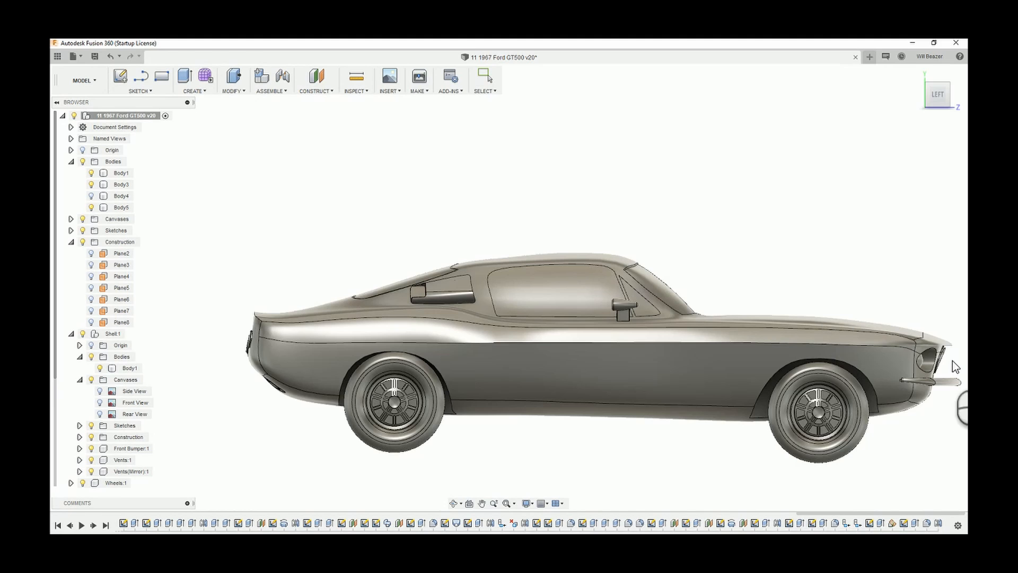